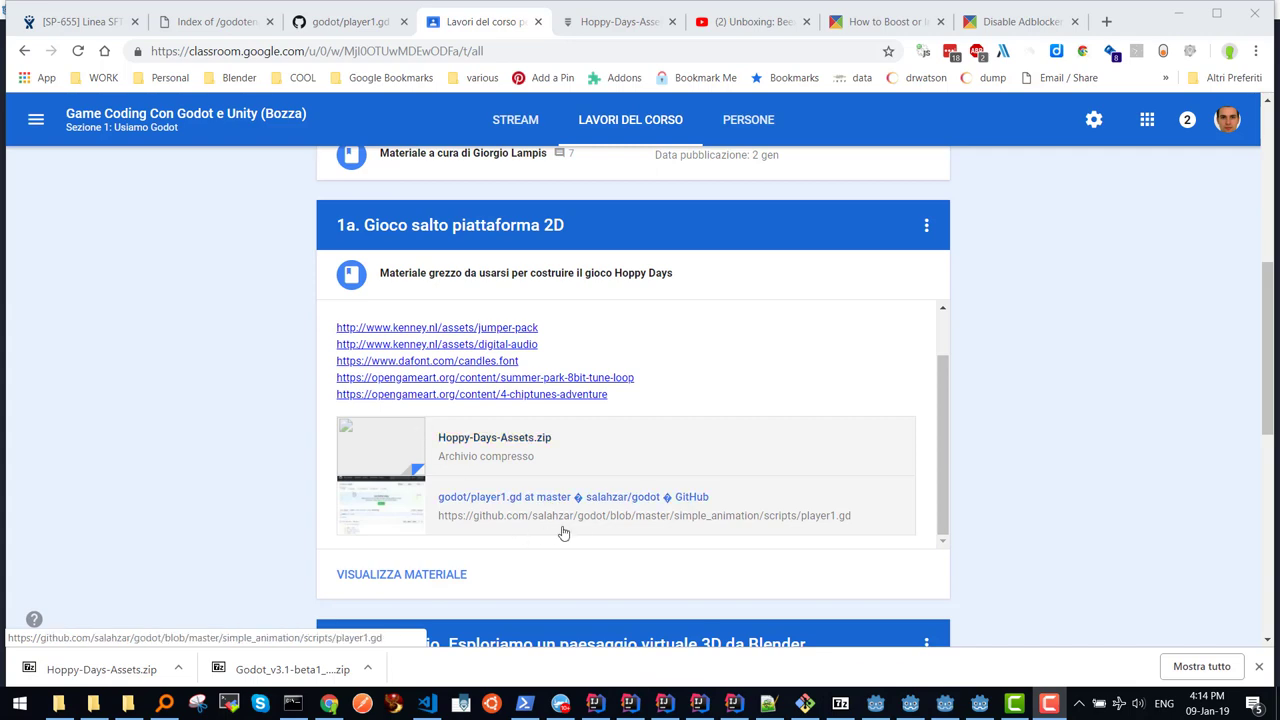
Step: Open the 'godot/player1.gd at master' GitHub link from the Hoppy Days material
click(533, 502)
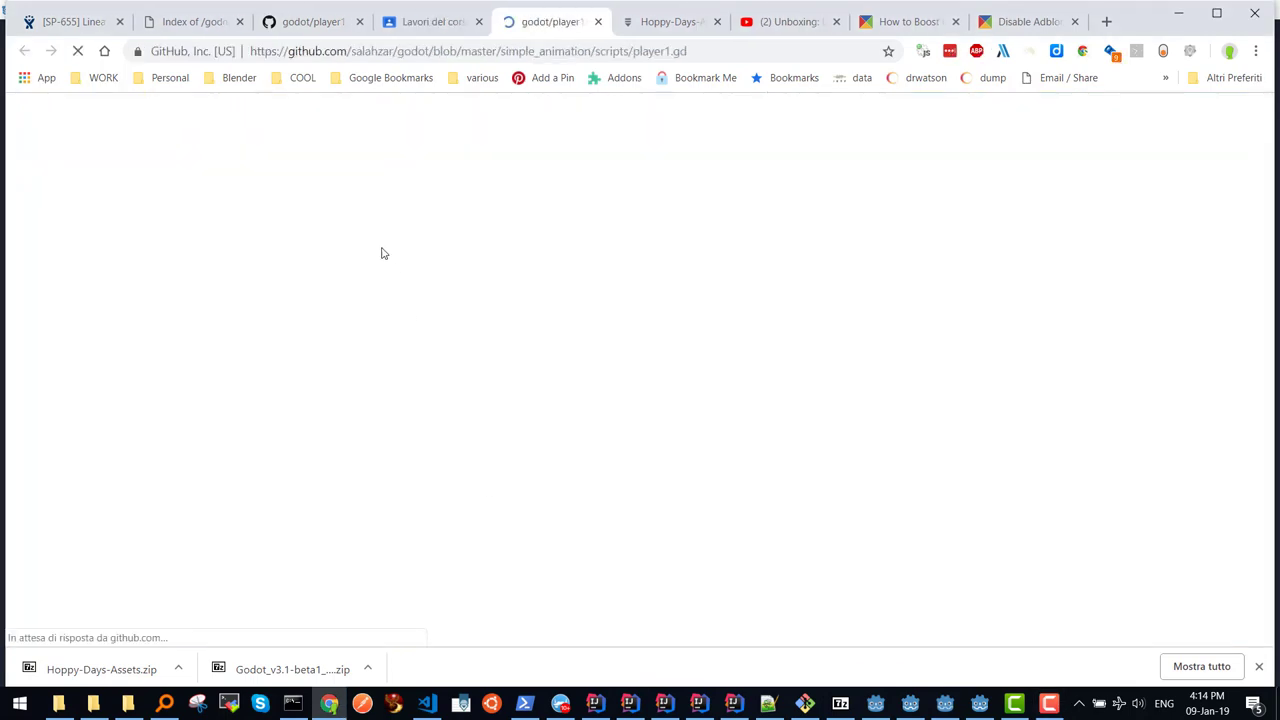
Step: Scroll through the 51-line player1.gd GDScript on GitHub to read the movement code
scroll(522, 413, down, 2)
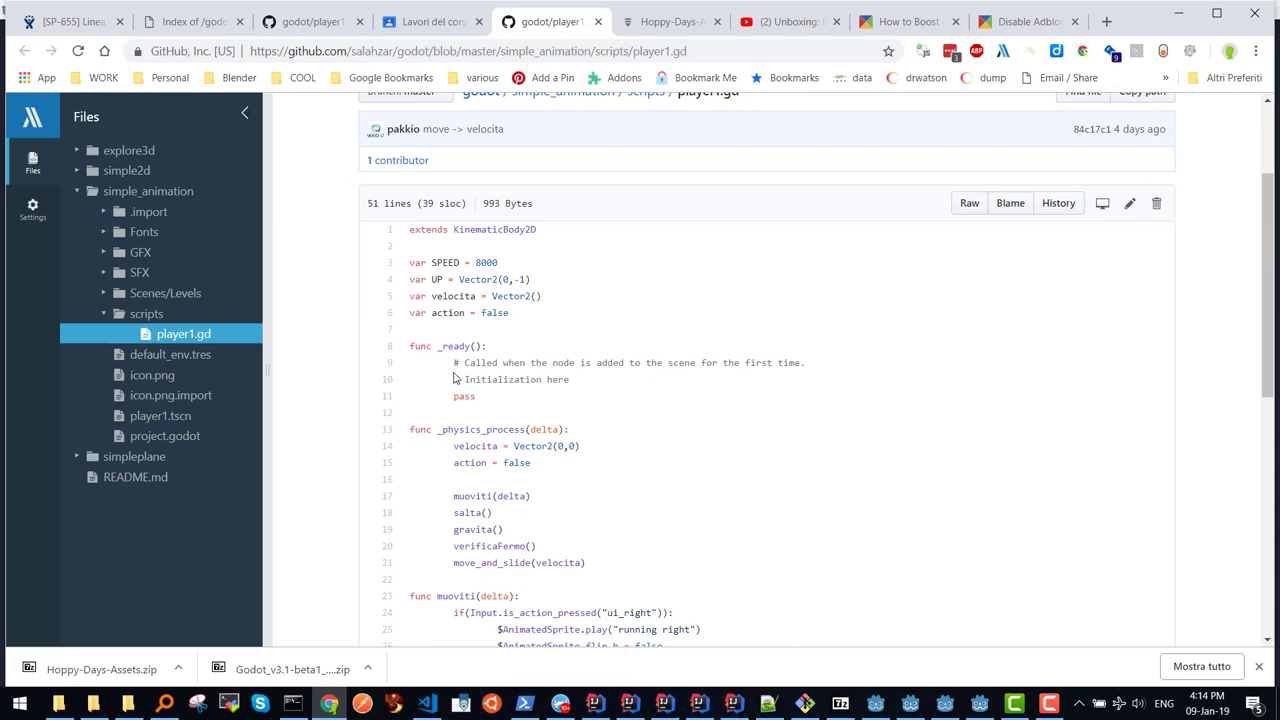
scroll(548, 462, down, 1)
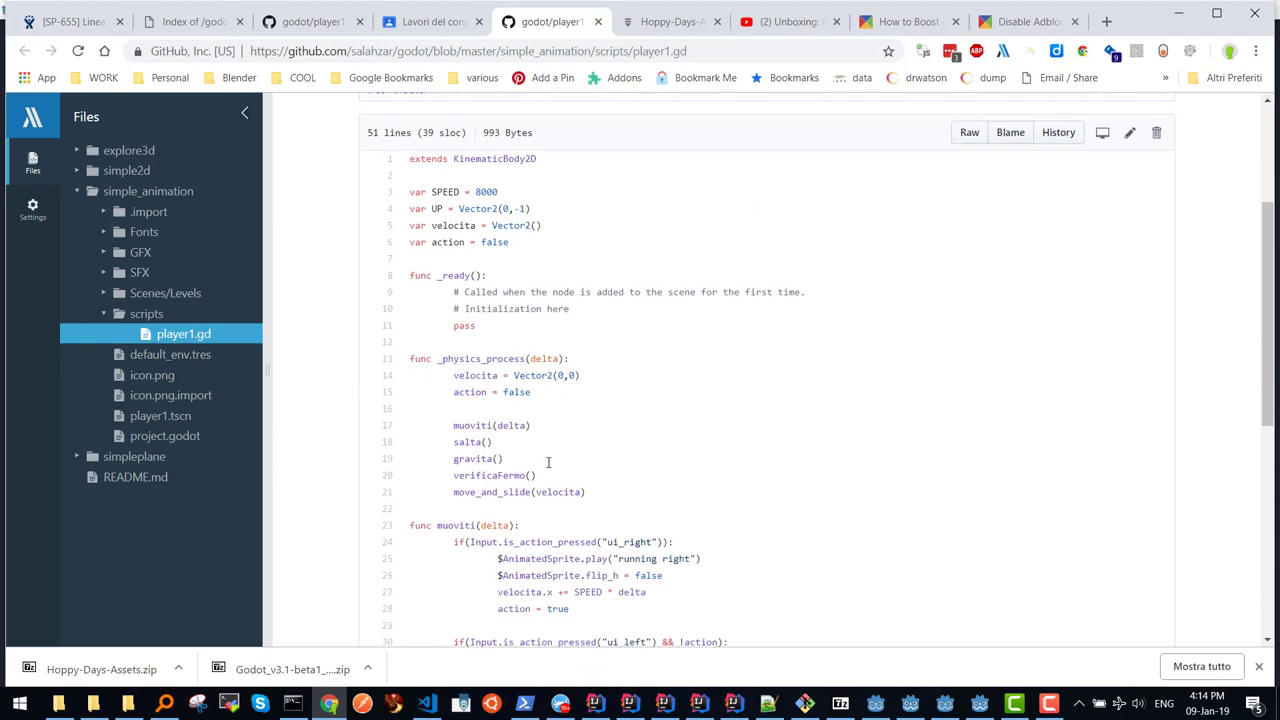
scroll(548, 462, down, 5)
scroll(530, 461, up, 5)
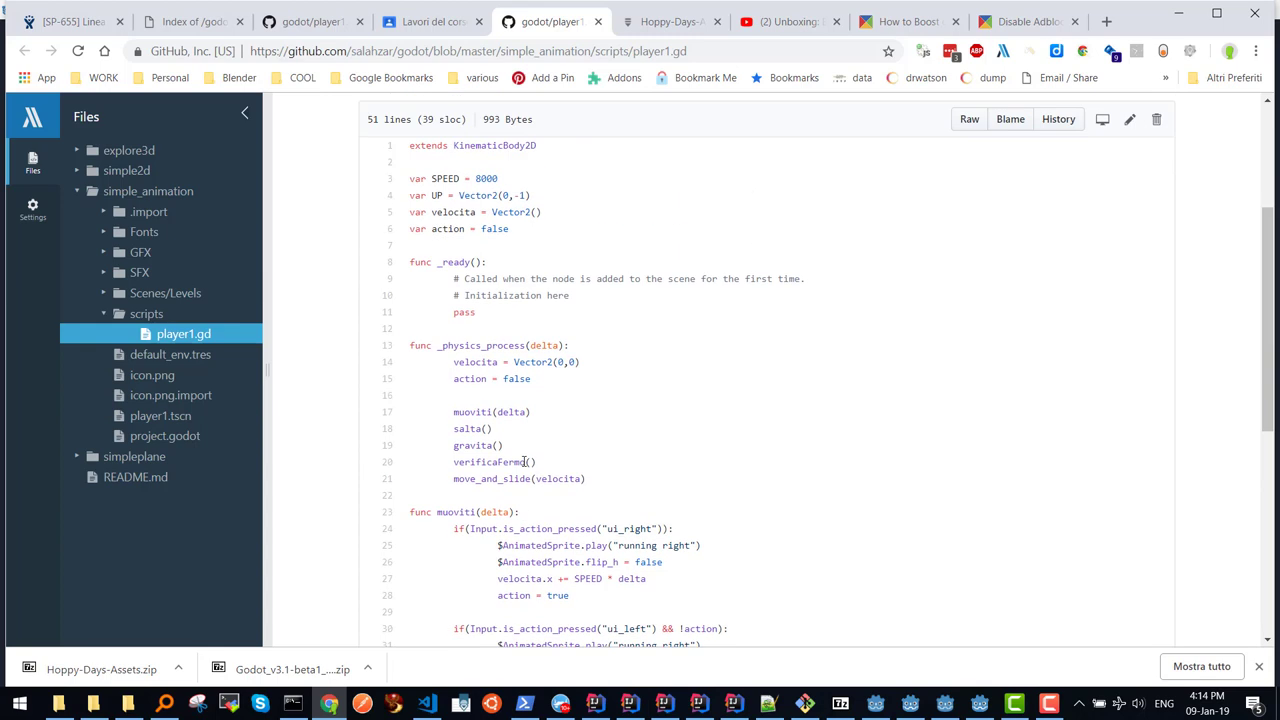
scroll(525, 461, up, 3)
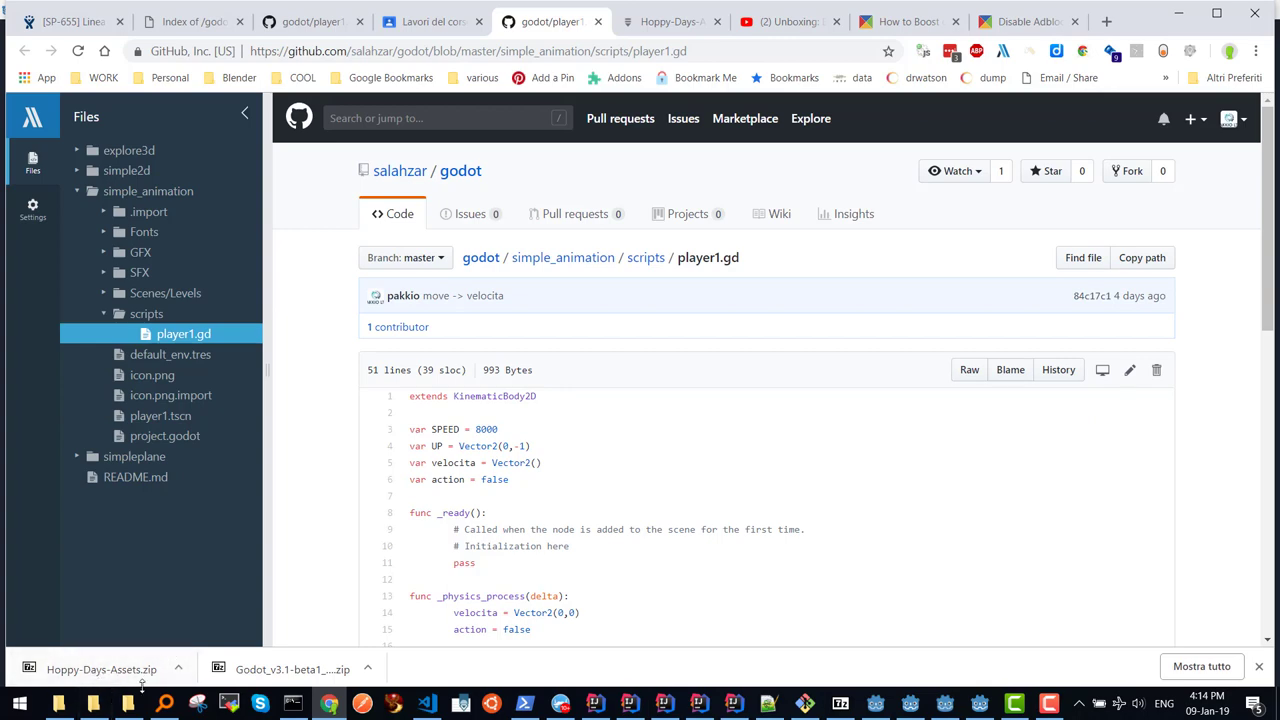
Step: Bring the Hoppy-Days-Assets Explorer window forward and shrink it off to the side
click(93, 706)
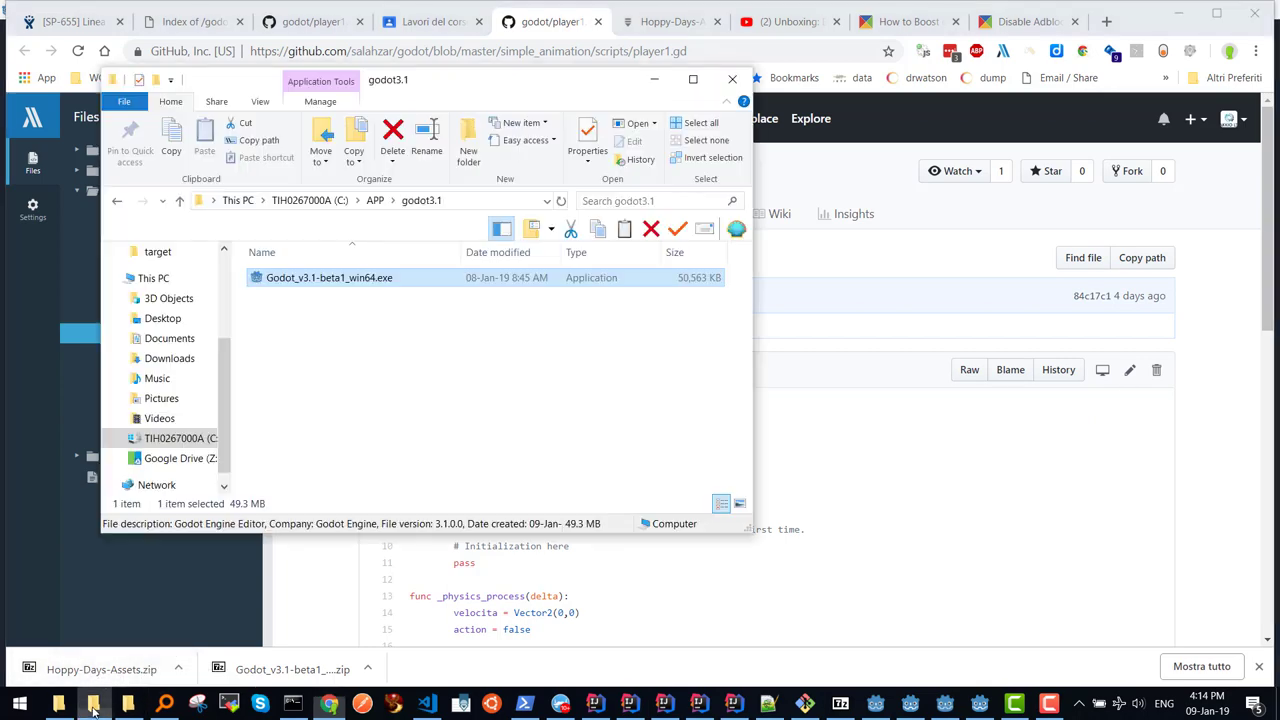
click(59, 705)
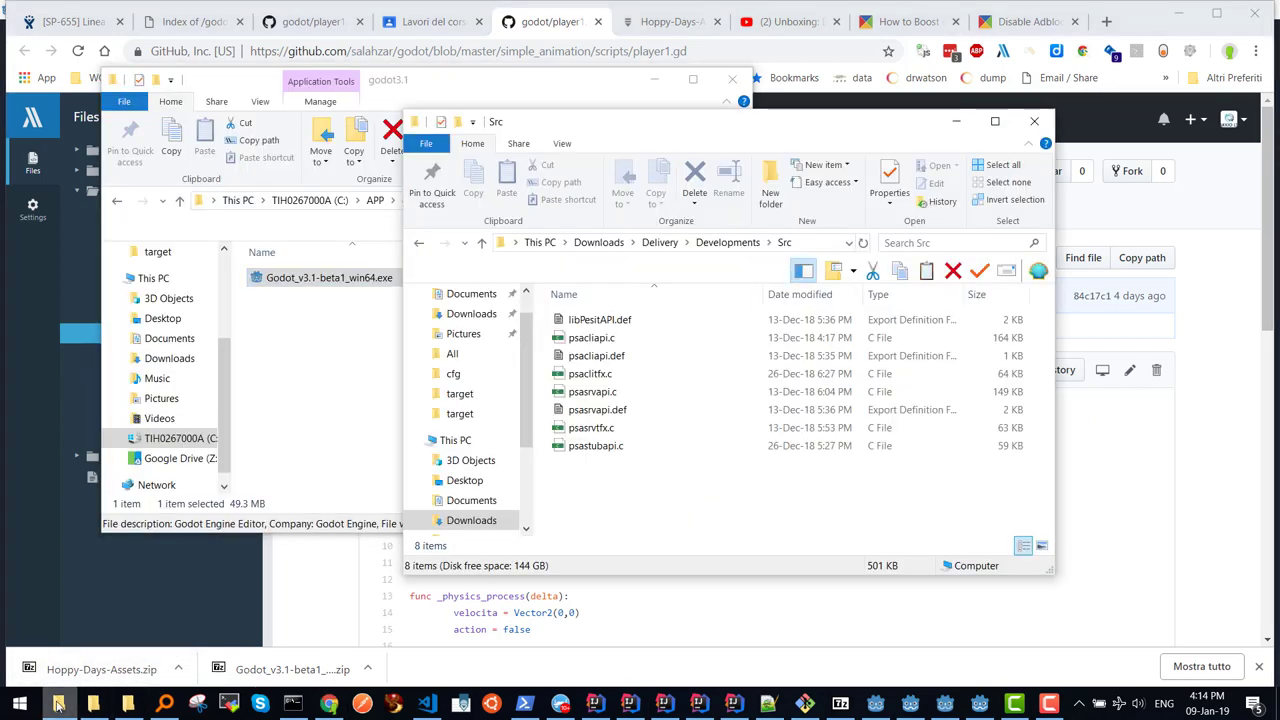
click(128, 705)
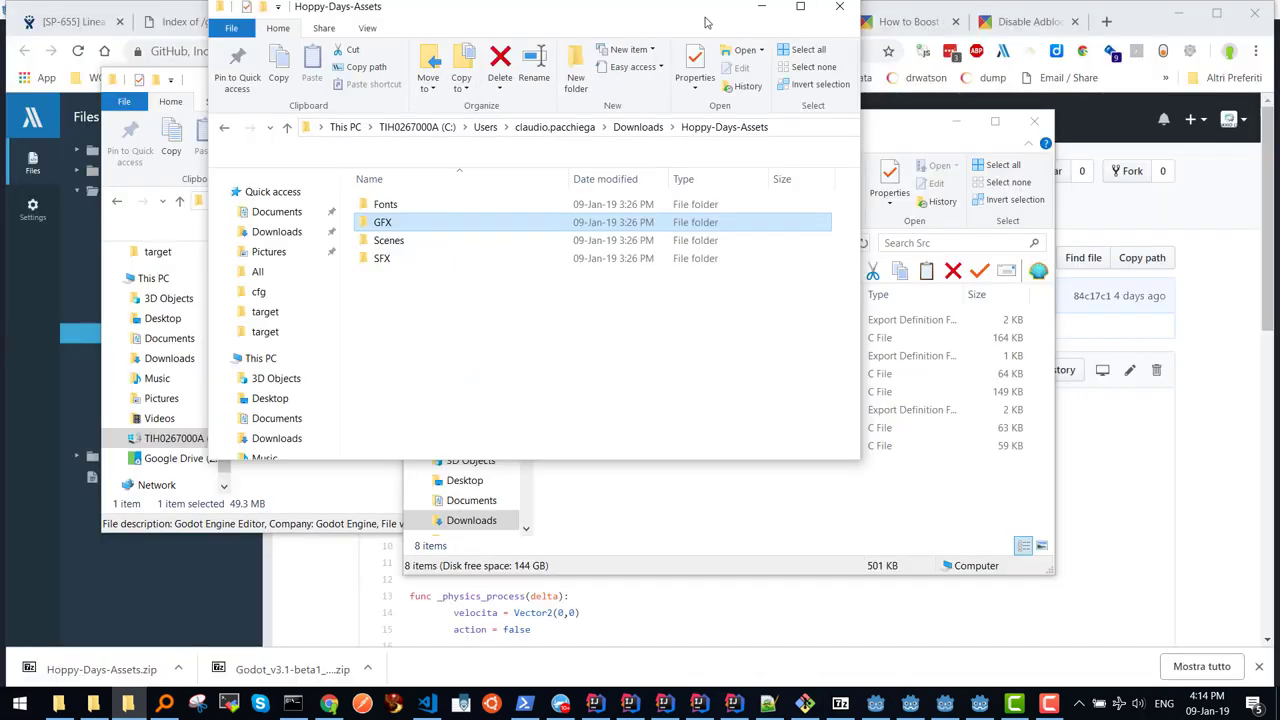
drag(531, 22, 787, 110)
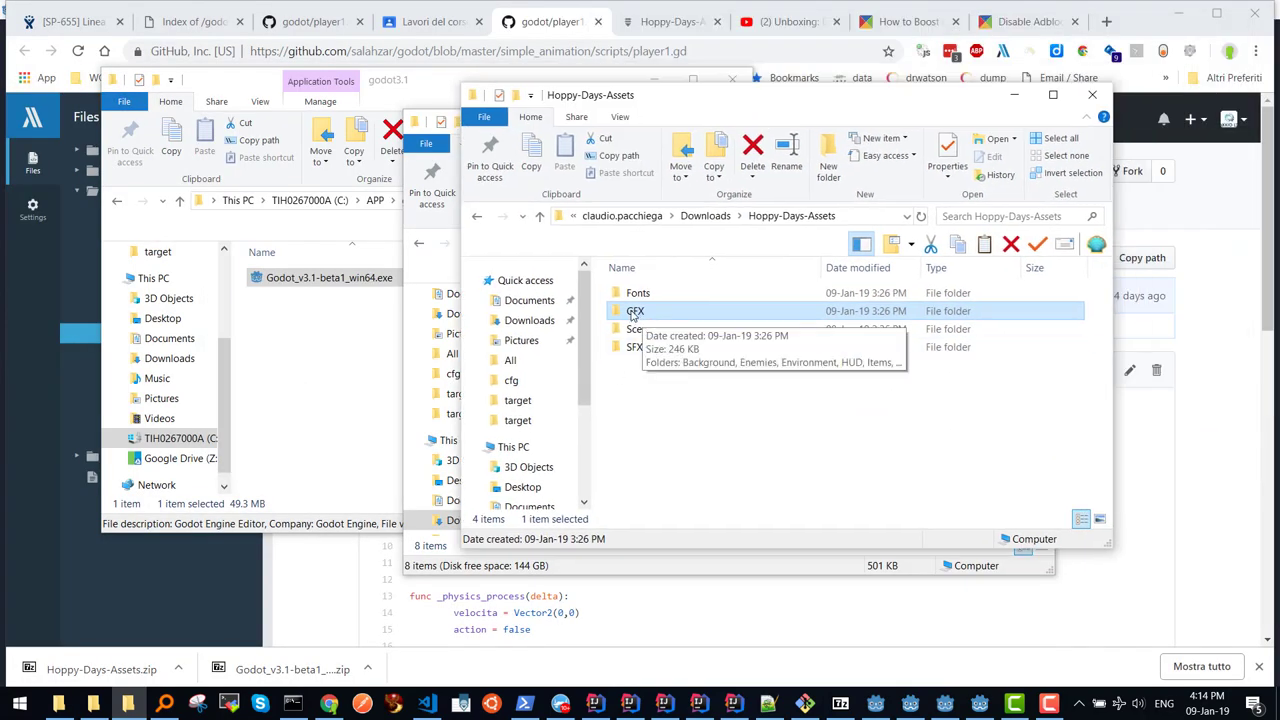
Step: Open GFX, then Players, to show the bunny PNGs, and shift the window left
click(640, 316)
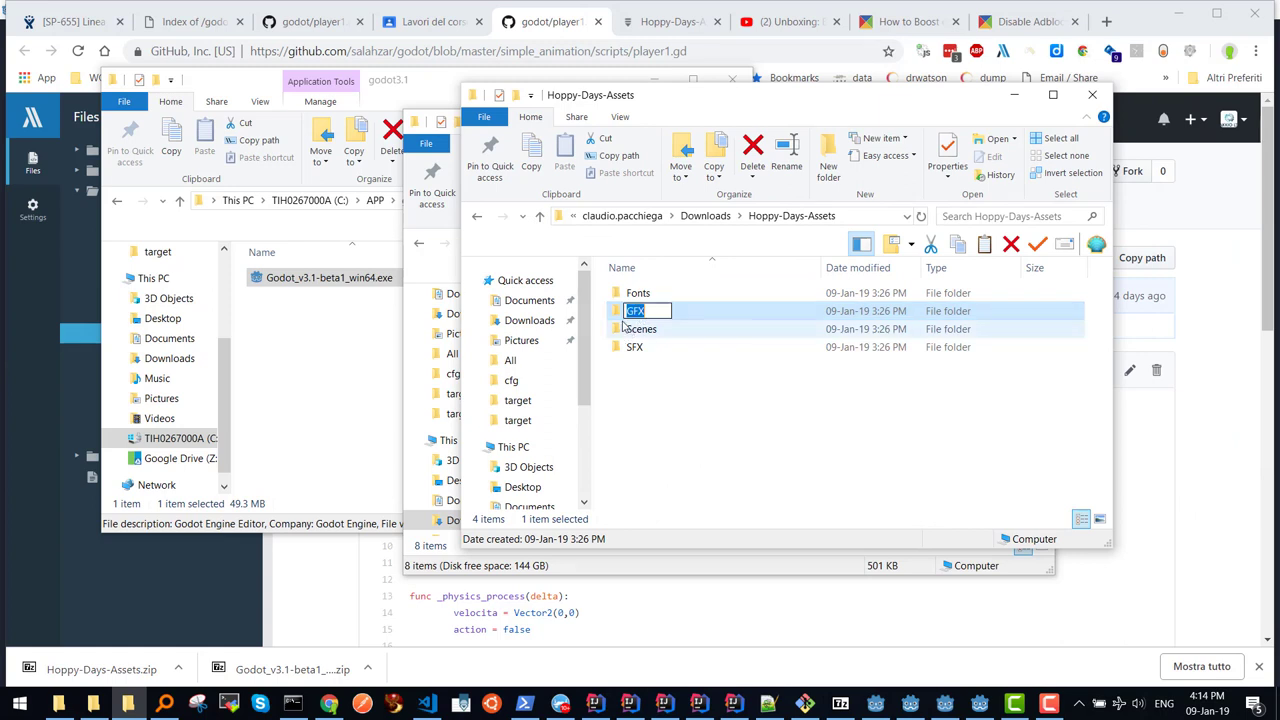
key(Escape)
double_click(622, 316)
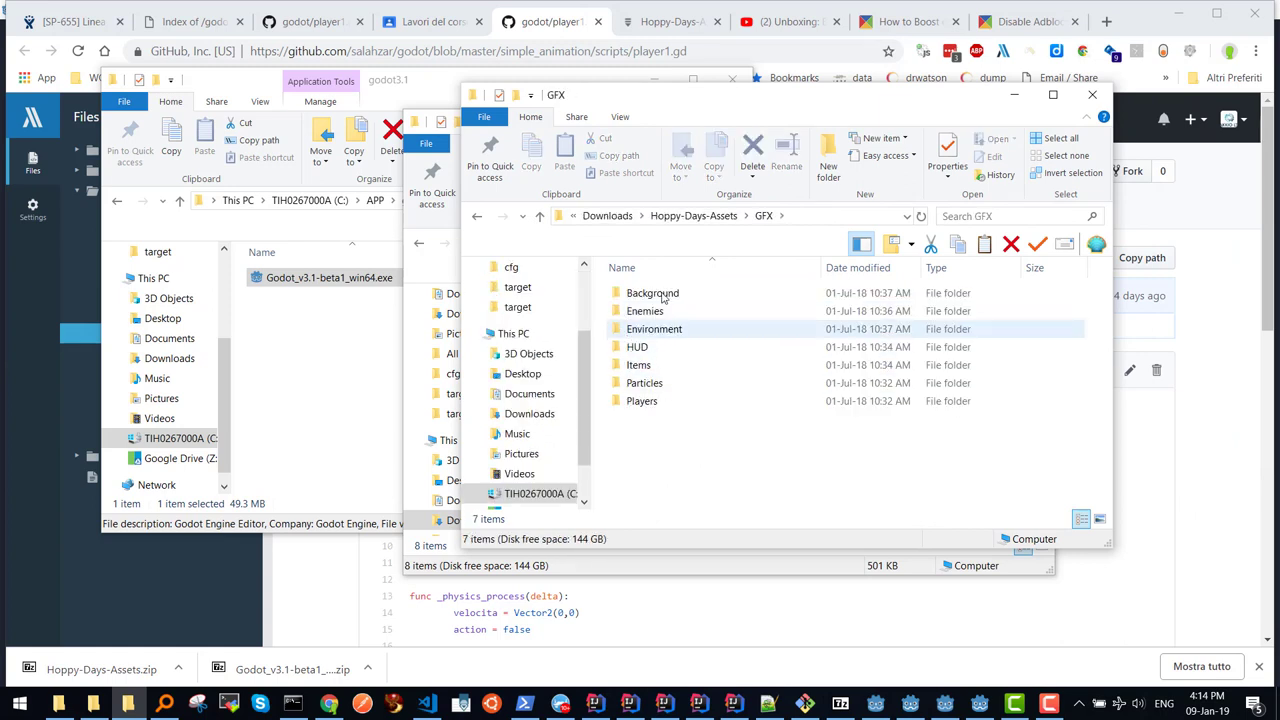
double_click(640, 401)
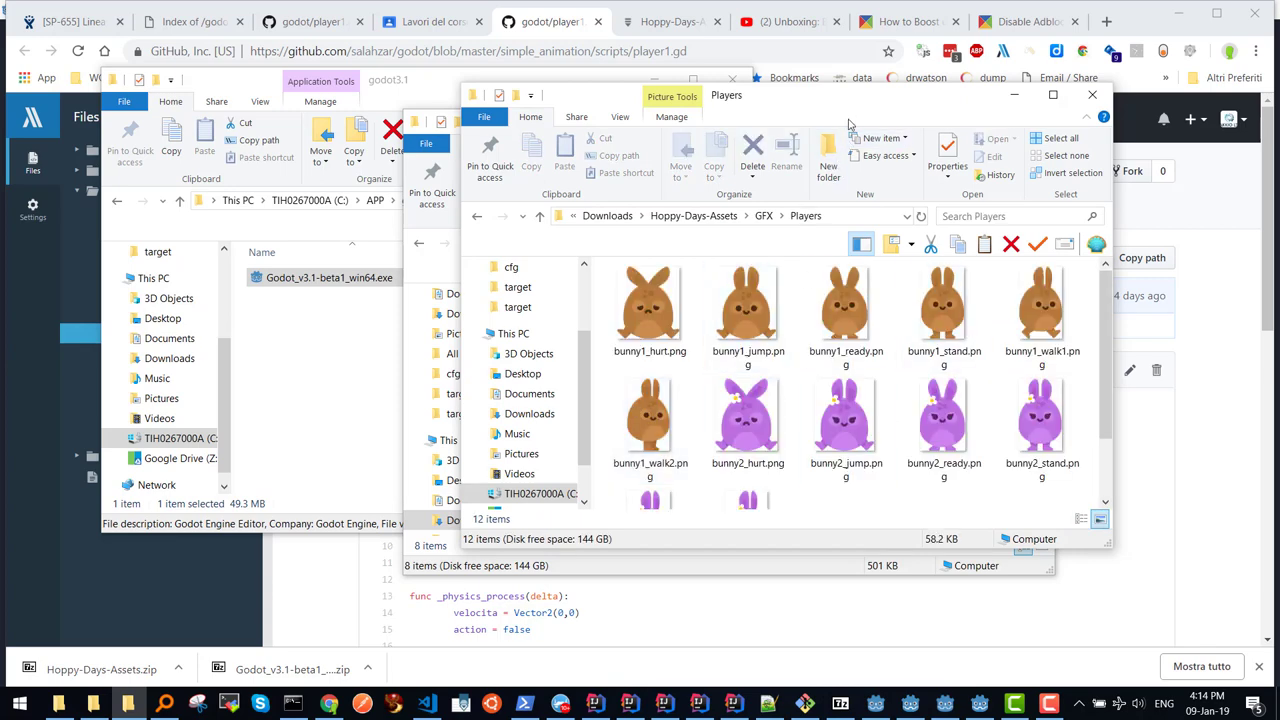
mouse_move(850, 100)
mouse_down()
mouse_move(633, 118)
mouse_move(373, 100)
mouse_up()
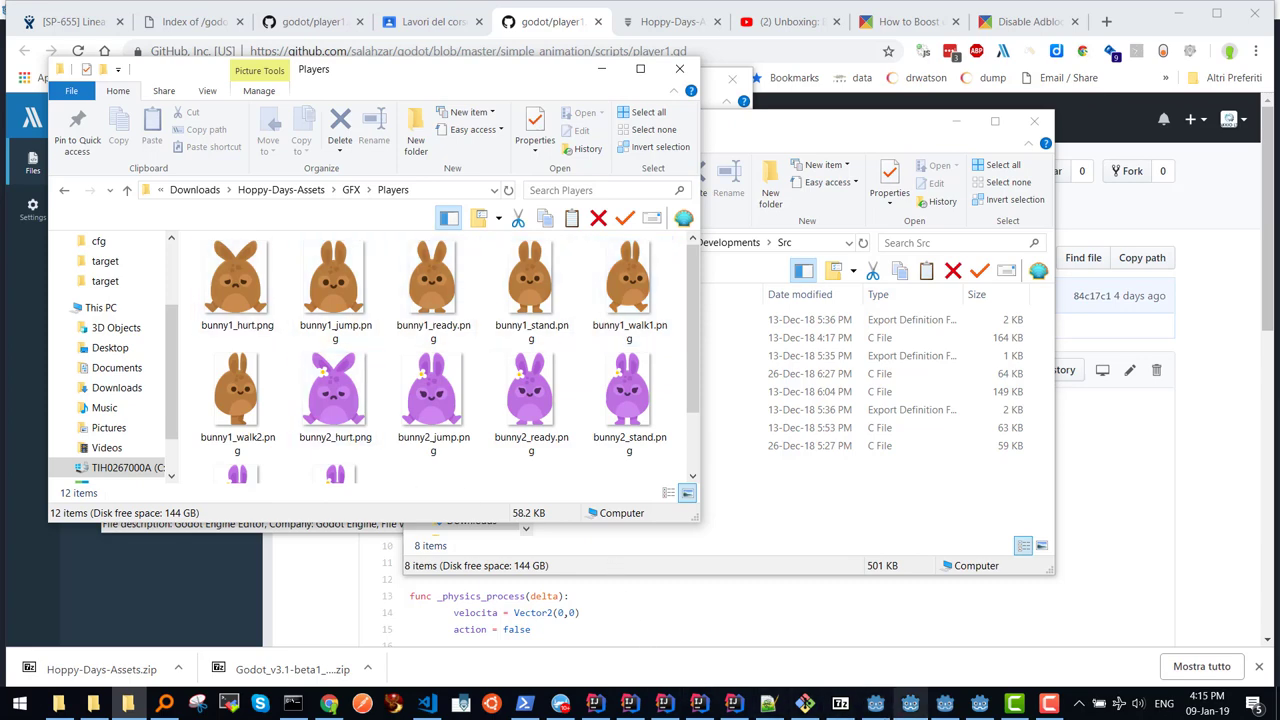
Step: Quit the hoppingdays project to the Project Manager via Project > Quit to Project List
click(877, 706)
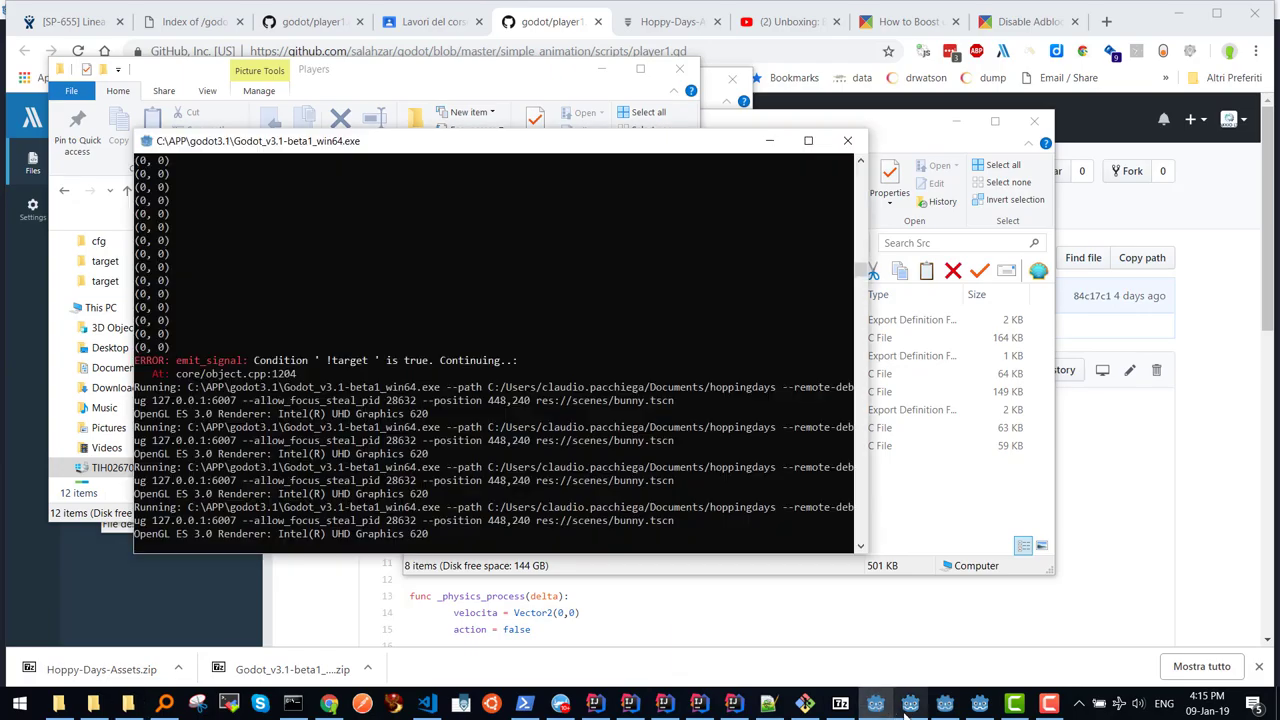
click(910, 706)
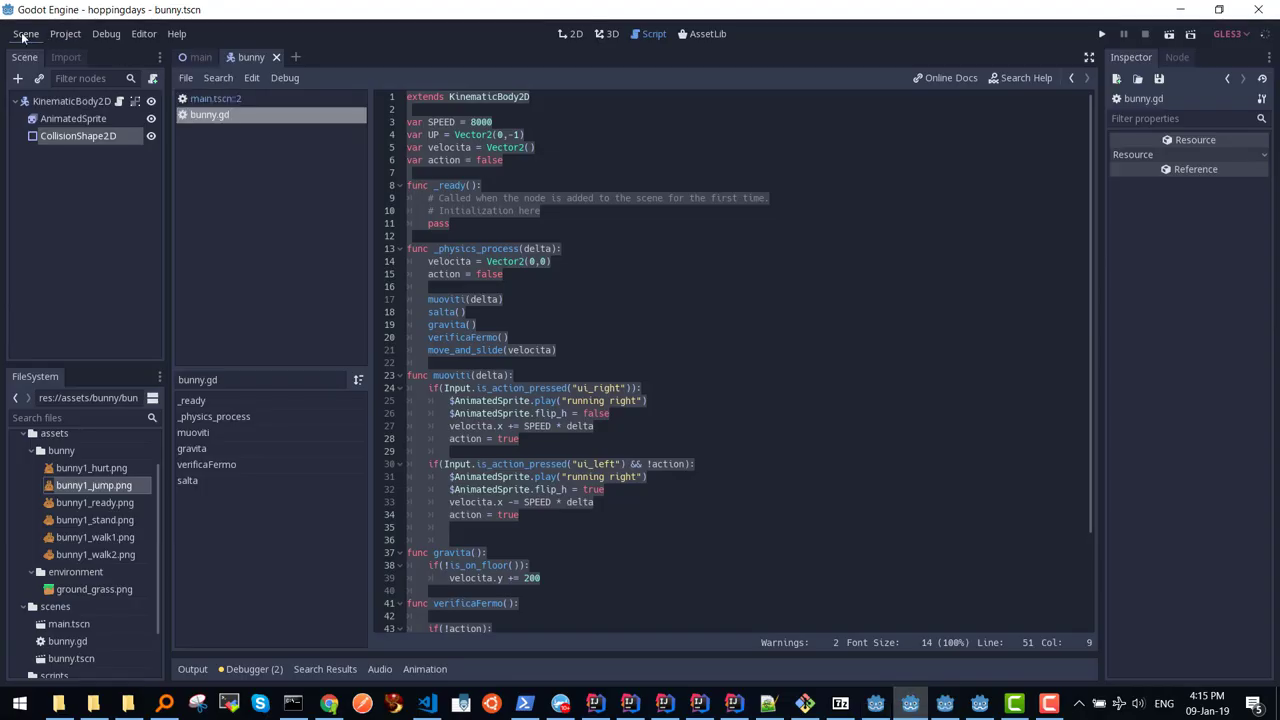
click(65, 33)
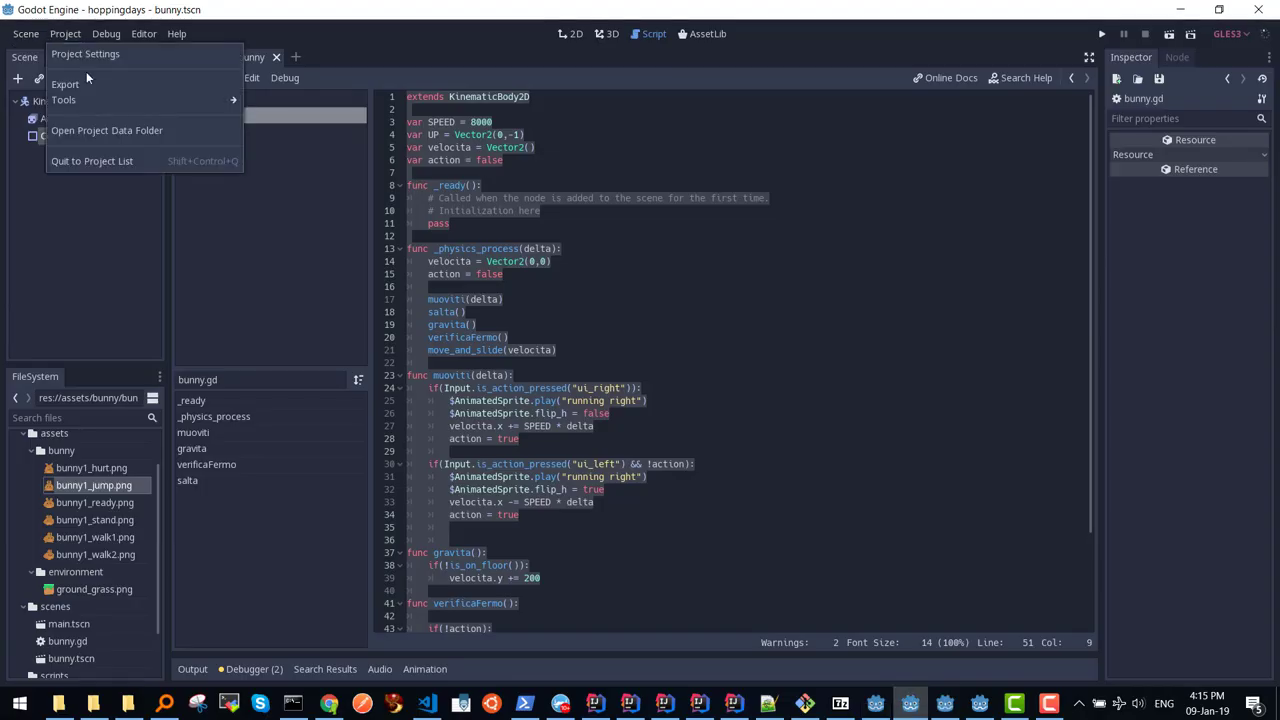
click(99, 160)
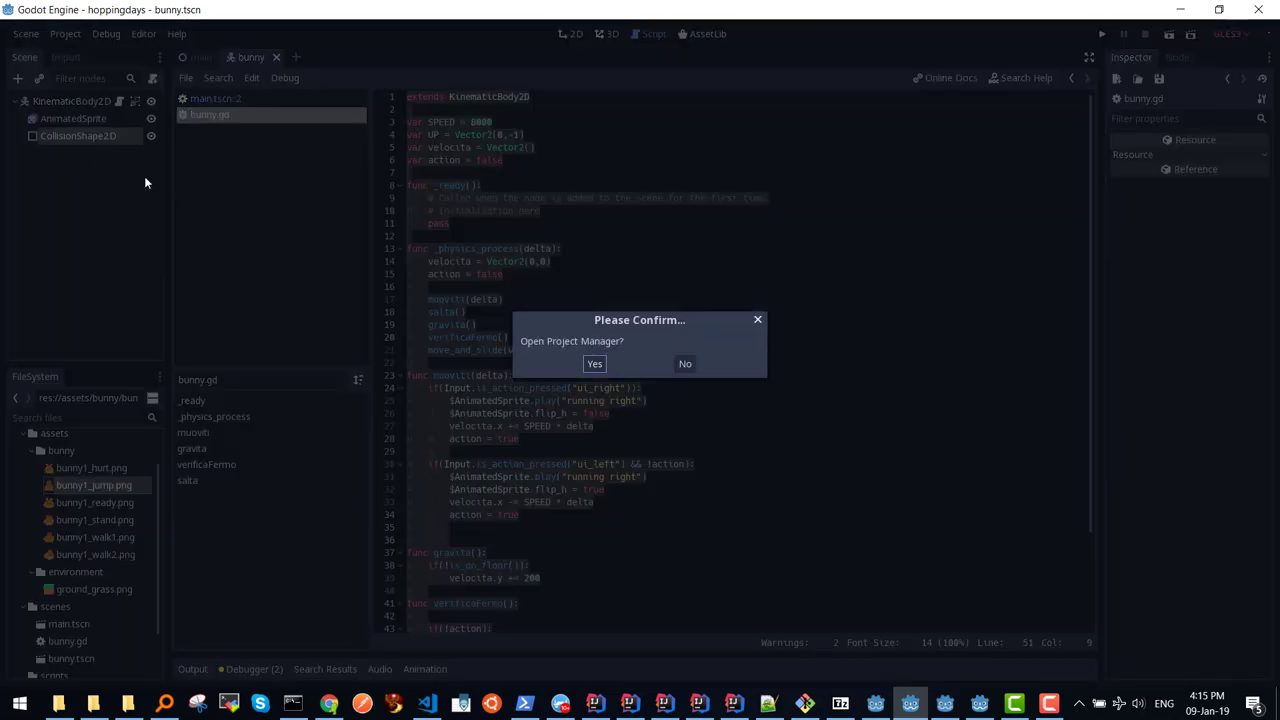
click(596, 363)
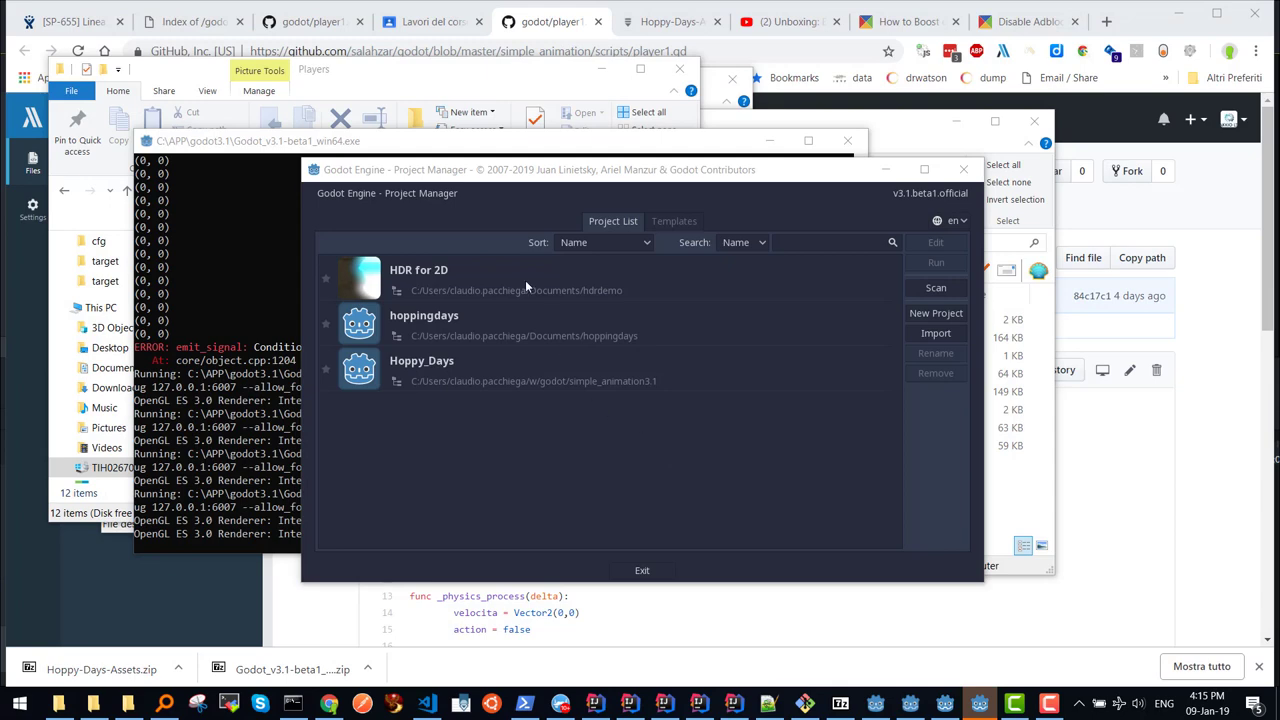
mouse_move(582, 177)
mouse_down()
mouse_move(478, 187)
mouse_move(467, 175)
mouse_move(496, 222)
mouse_move(507, 181)
mouse_up()
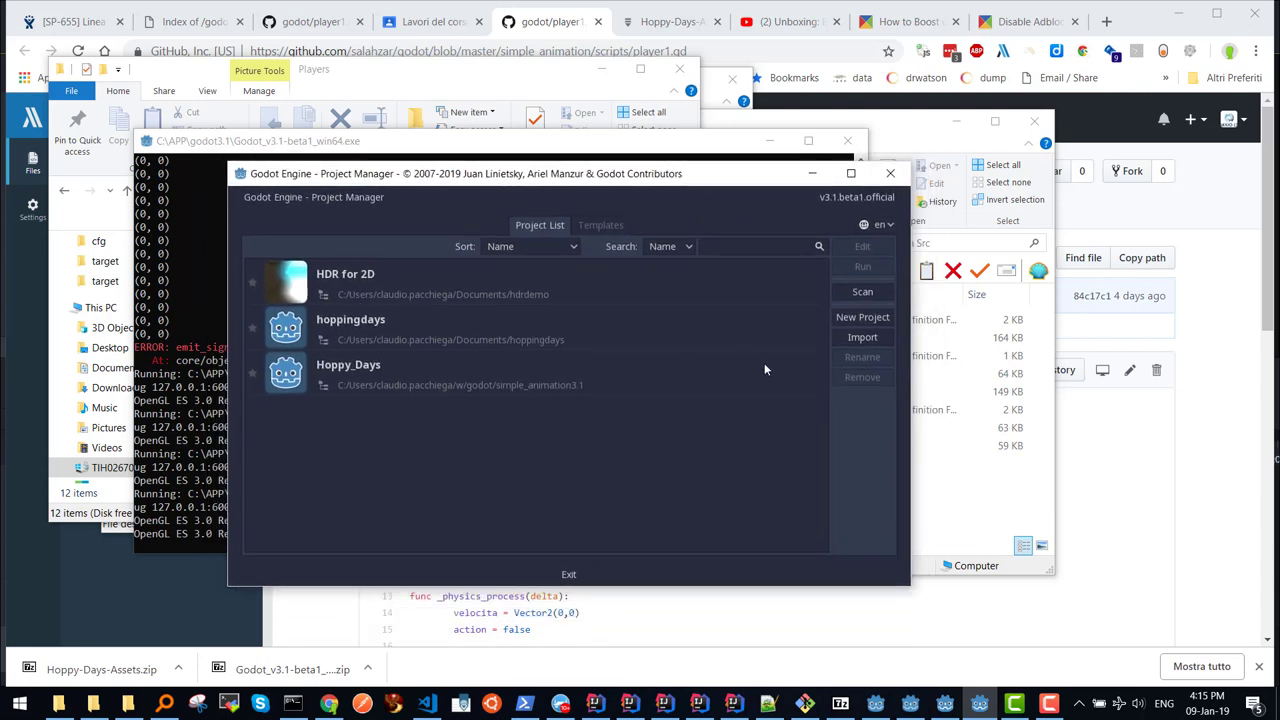
drag(637, 178, 652, 177)
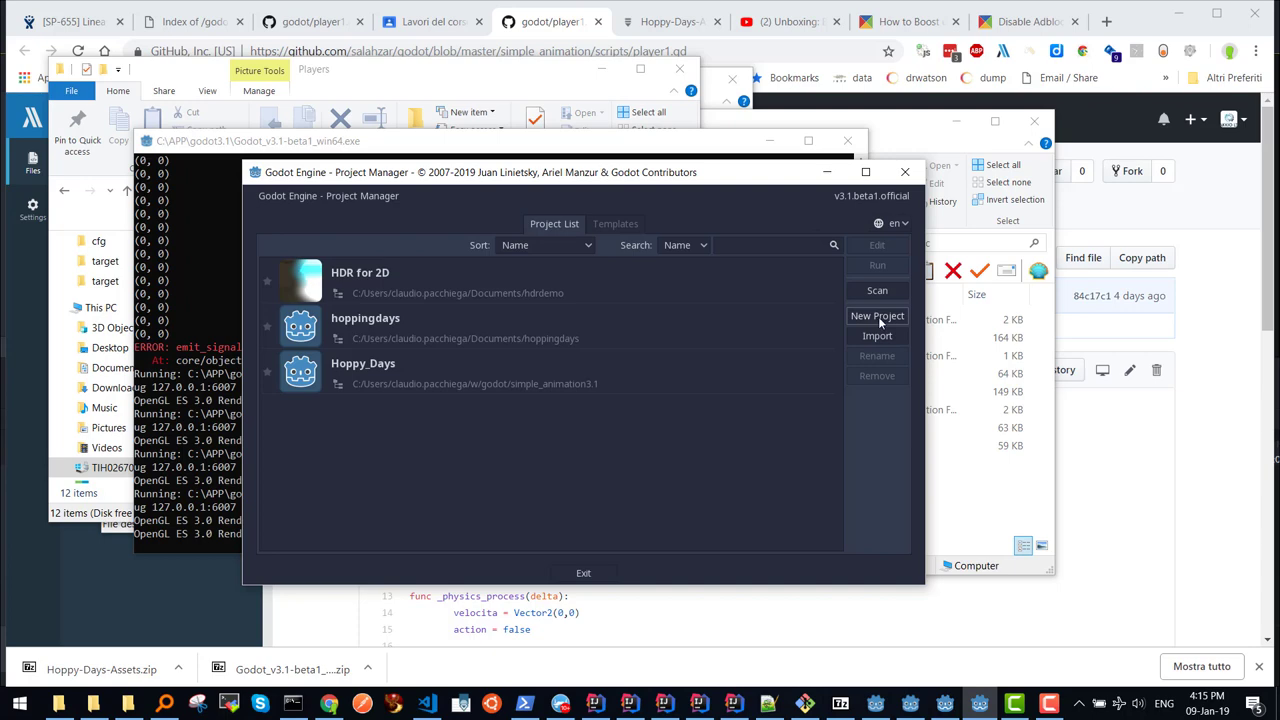
Step: Create the provaprogetto project in its own new folder and open it with Create & Edit
click(880, 317)
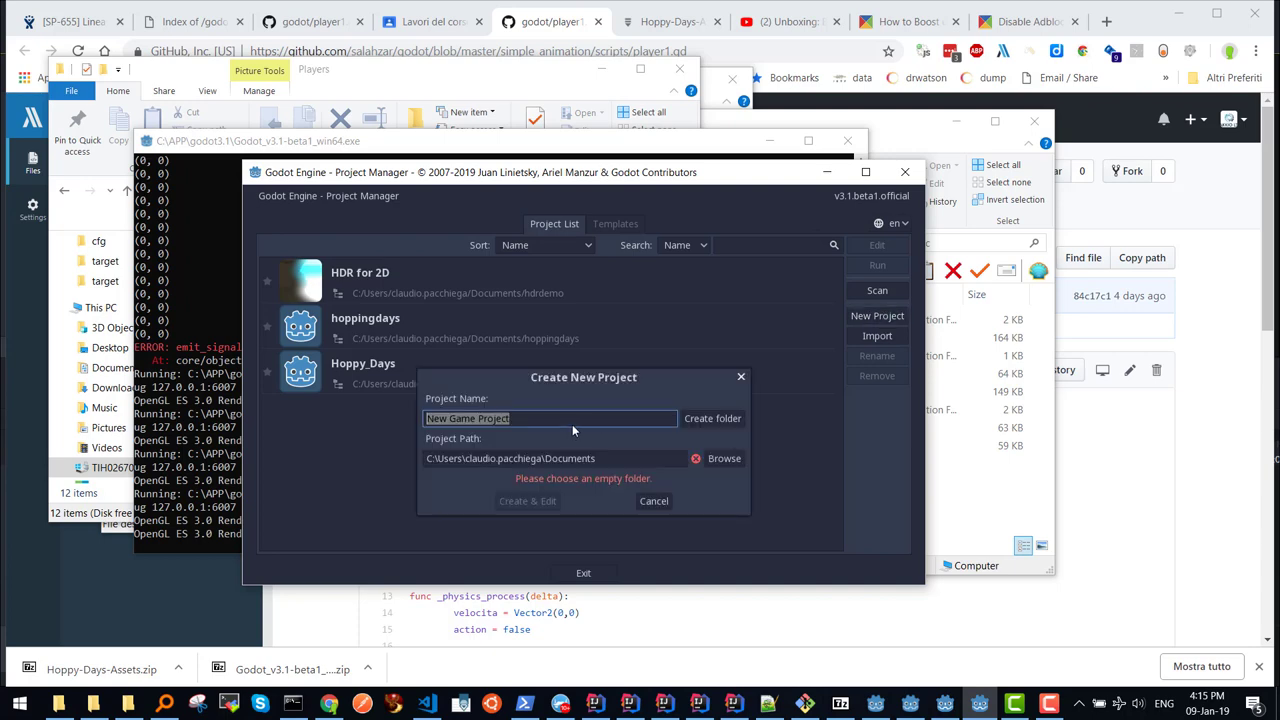
text(prova)
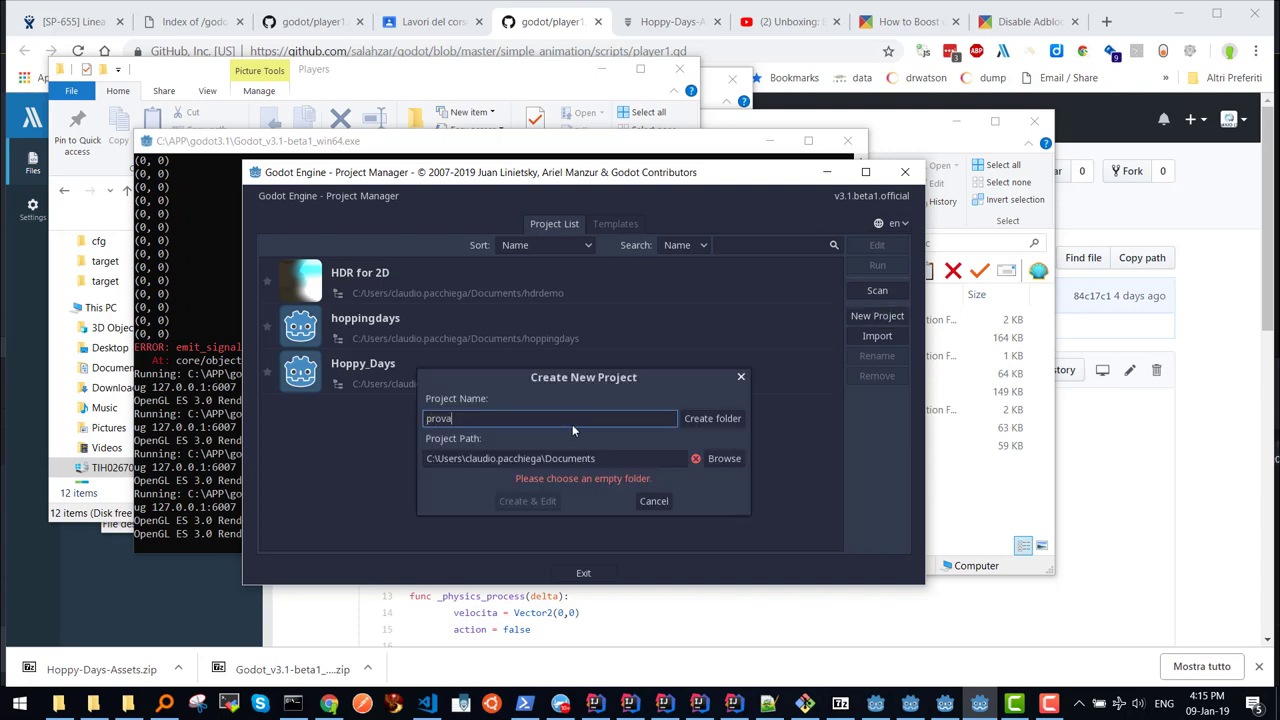
text(progetto)
click(724, 421)
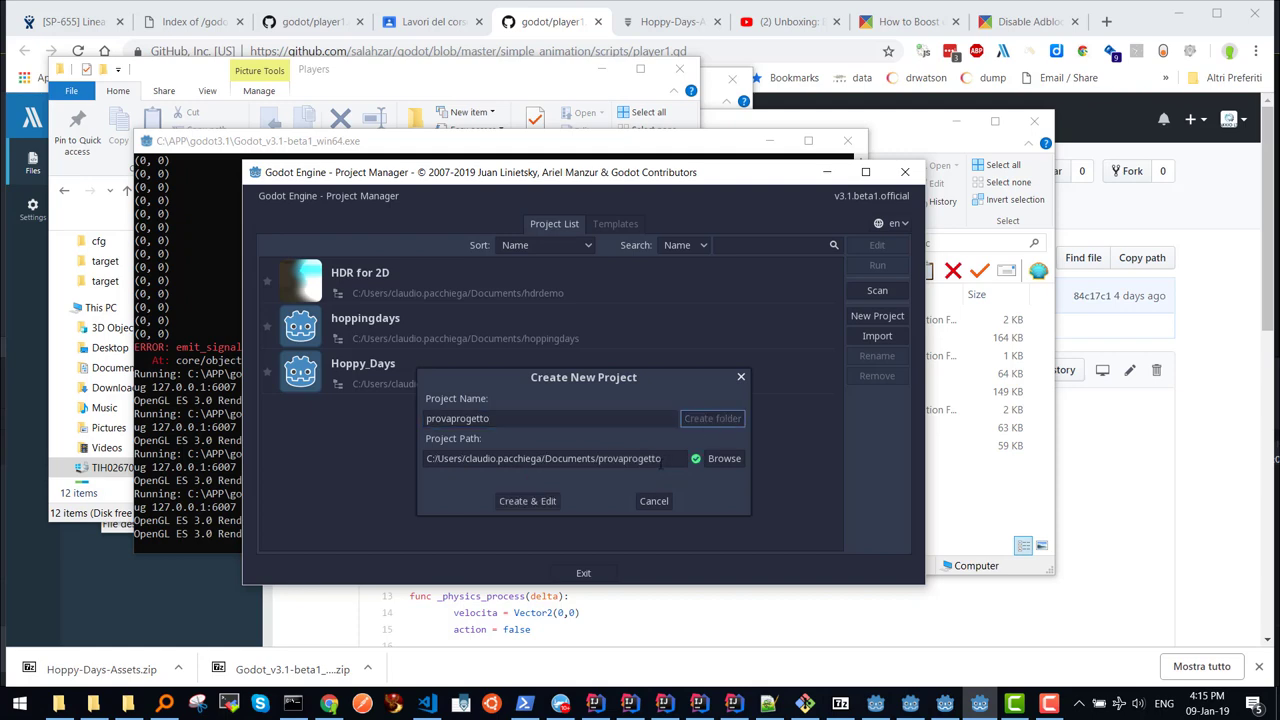
click(532, 501)
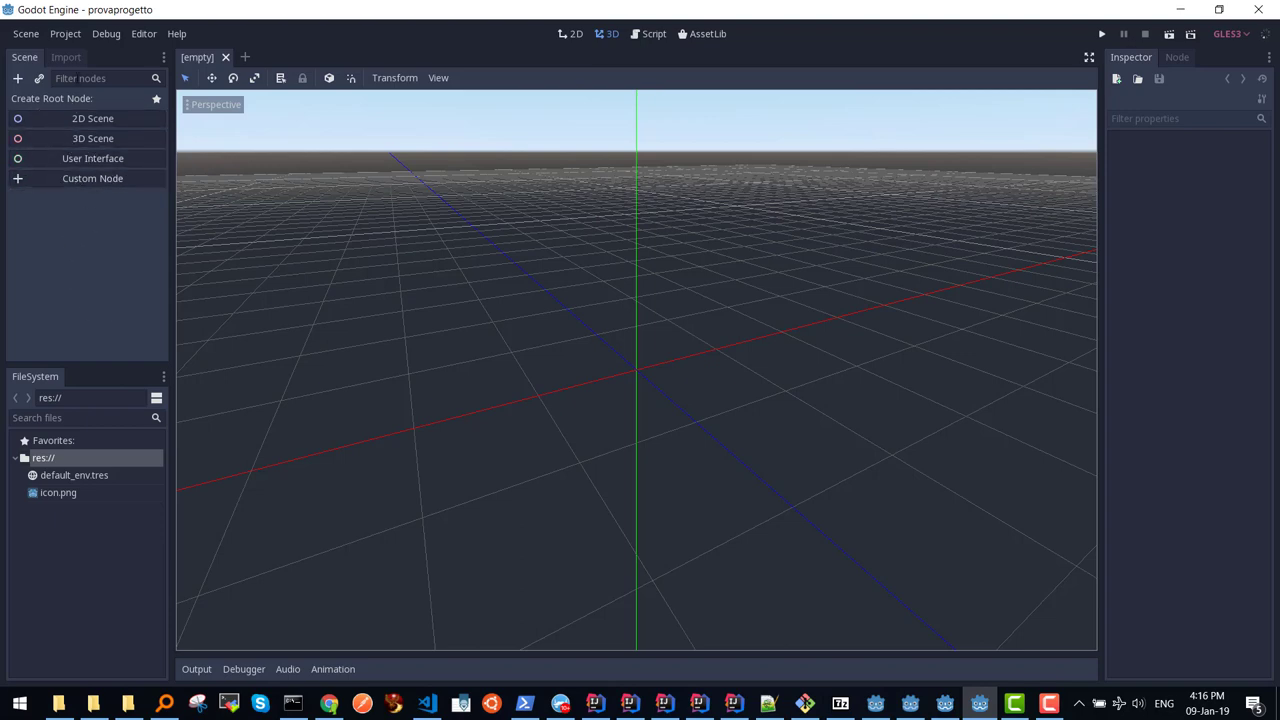
Step: Add a KinematicBody2D as the scene's root node, found by searching 'kine'
click(100, 78)
click(20, 80)
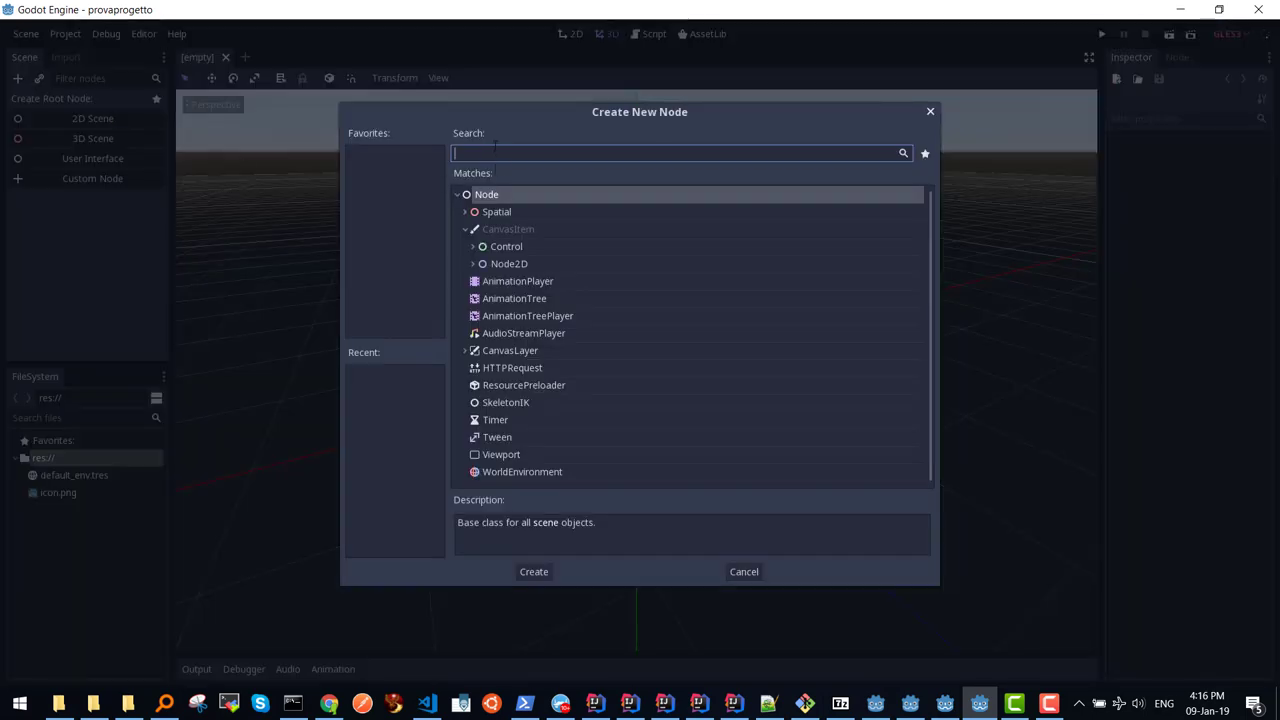
text(kine)
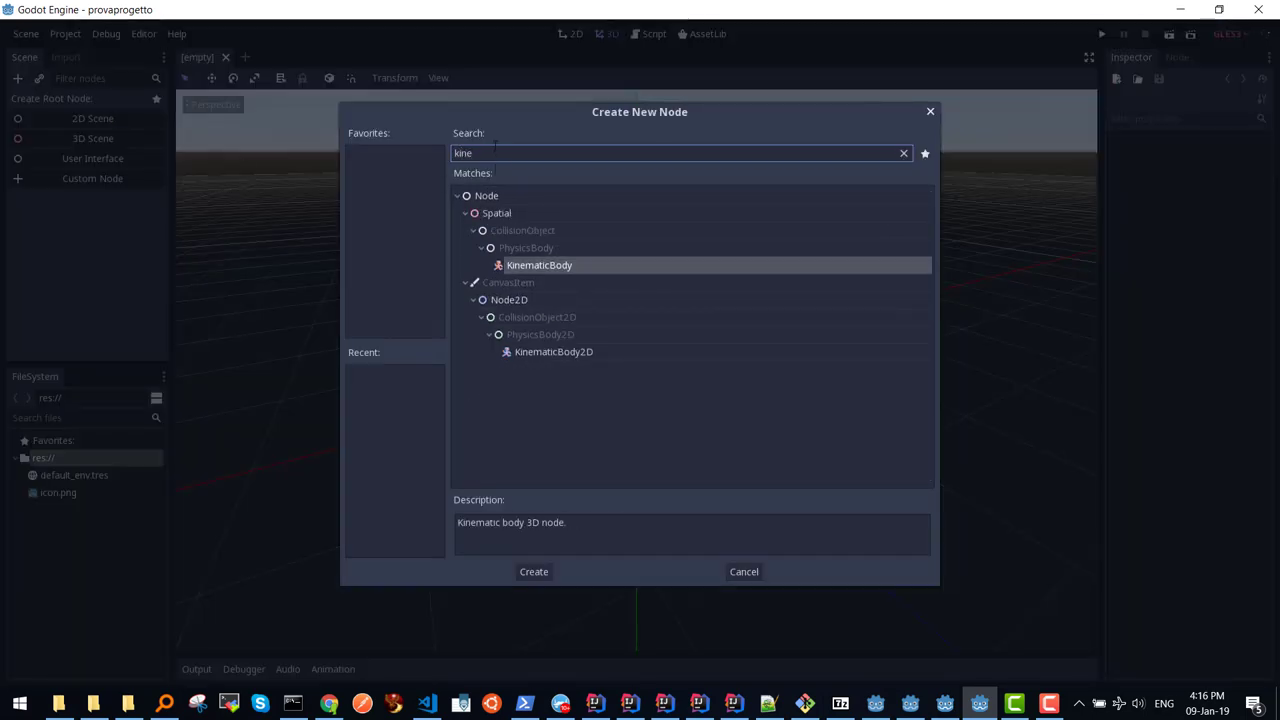
double_click(554, 351)
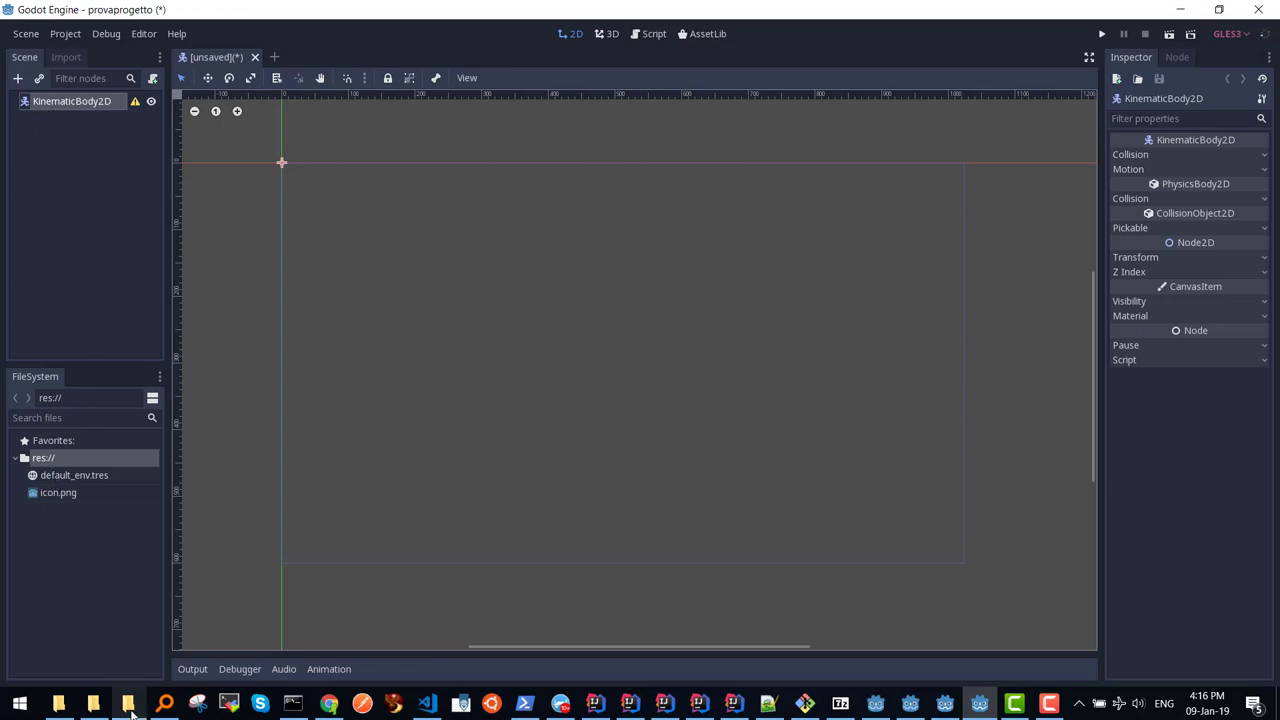
Step: Drag the six images bunny1_hurt through bunny1_walk2 from Explorer into Godot's FileSystem dock
mouse_move(129, 705)
click(353, 638)
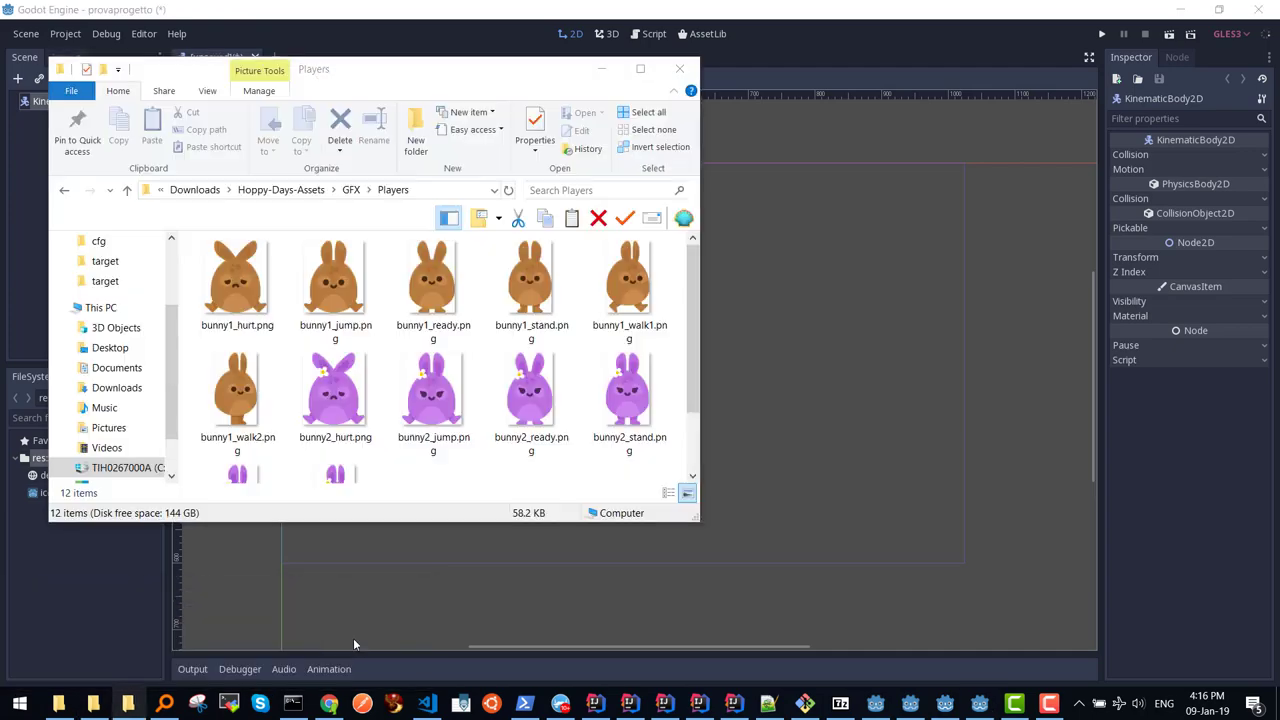
drag(604, 90, 689, 139)
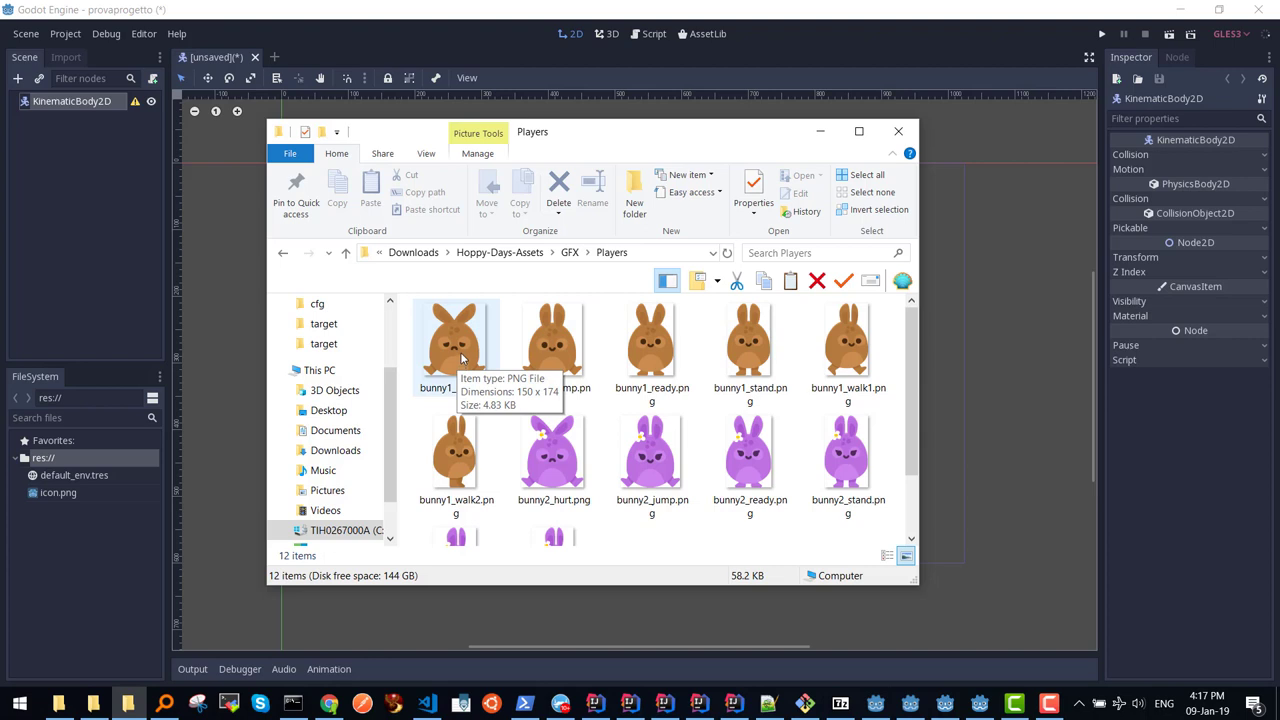
click(460, 352)
key(shift+Right)
key(shift+Right)
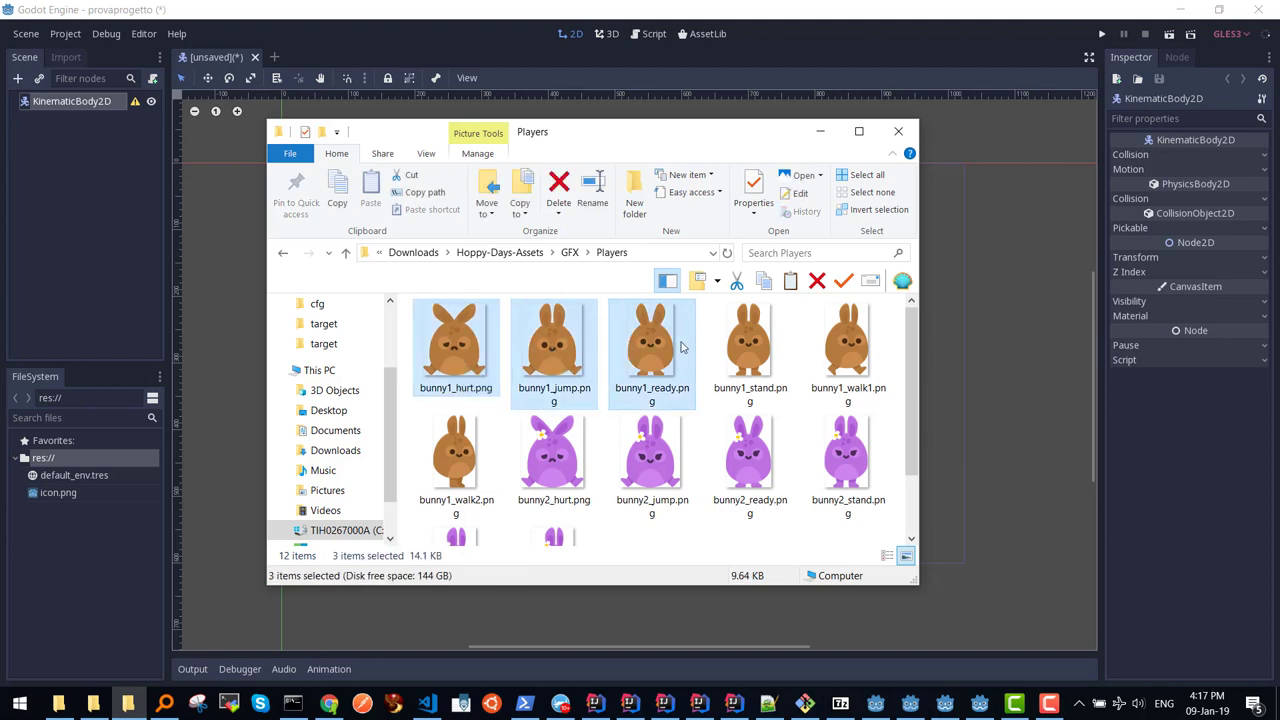
key(shift+Right)
key(shift+Right)
key(shift+Right)
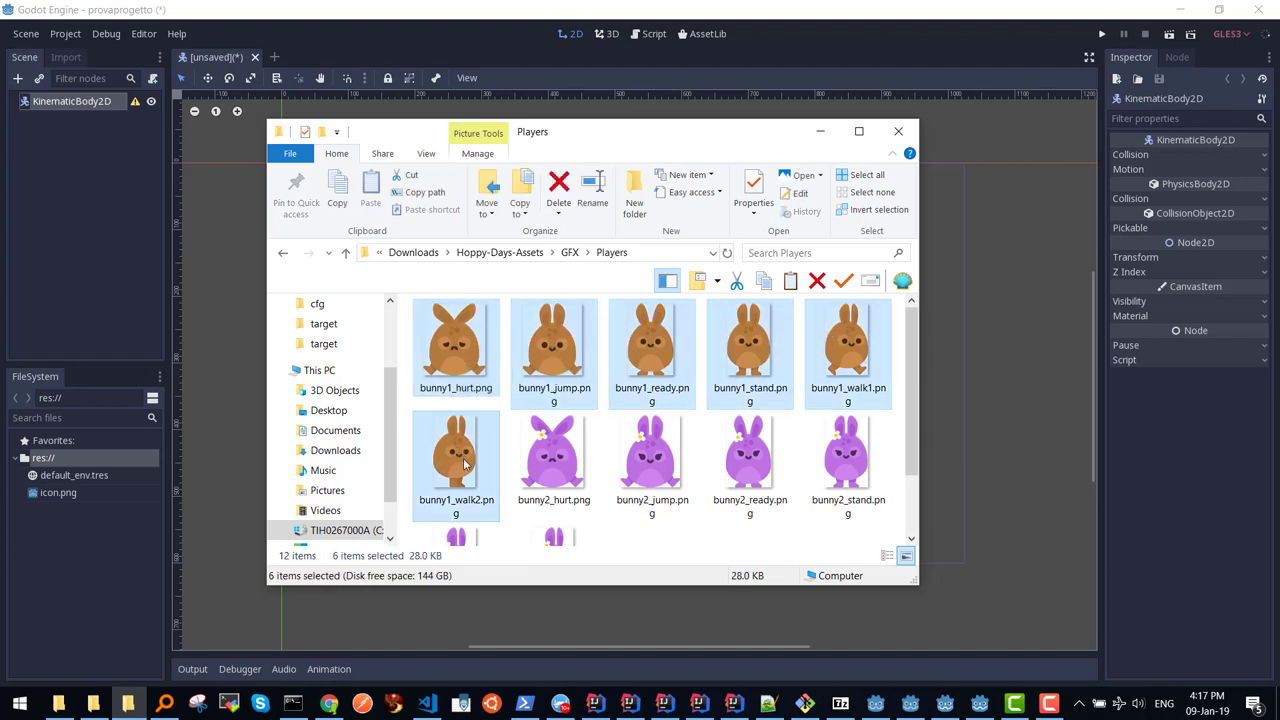
drag(631, 370, 71, 561)
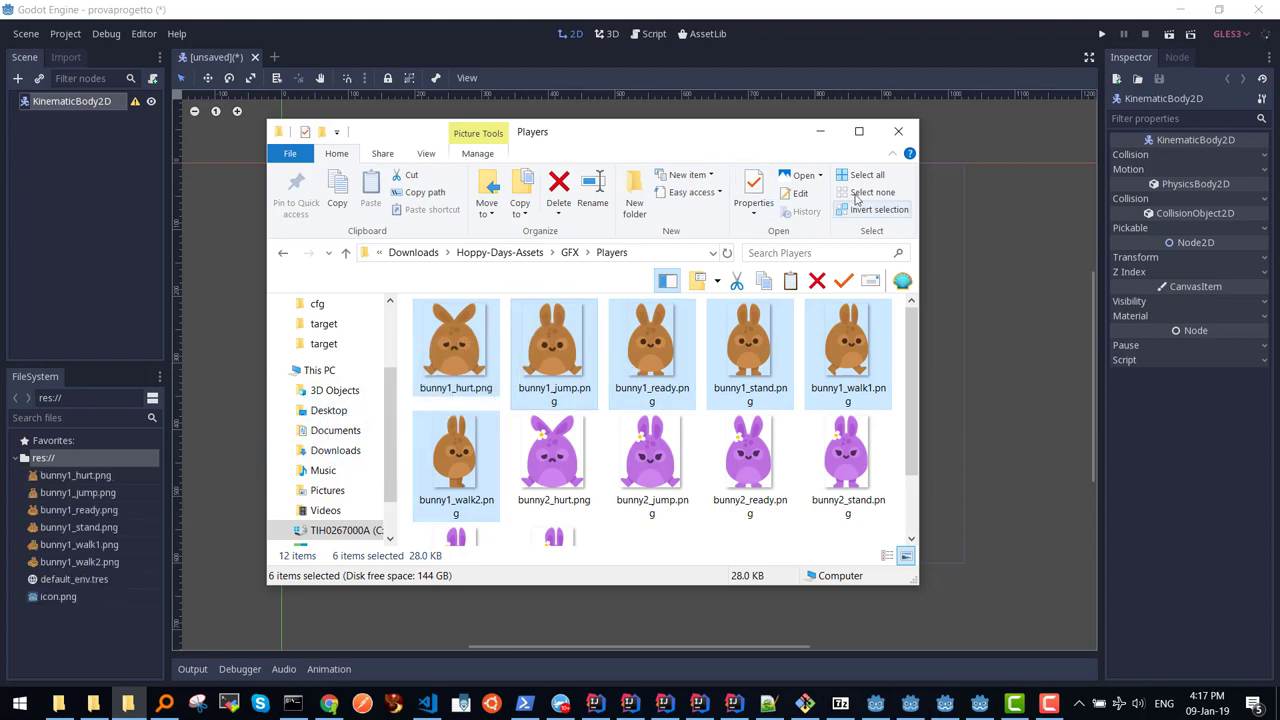
click(821, 136)
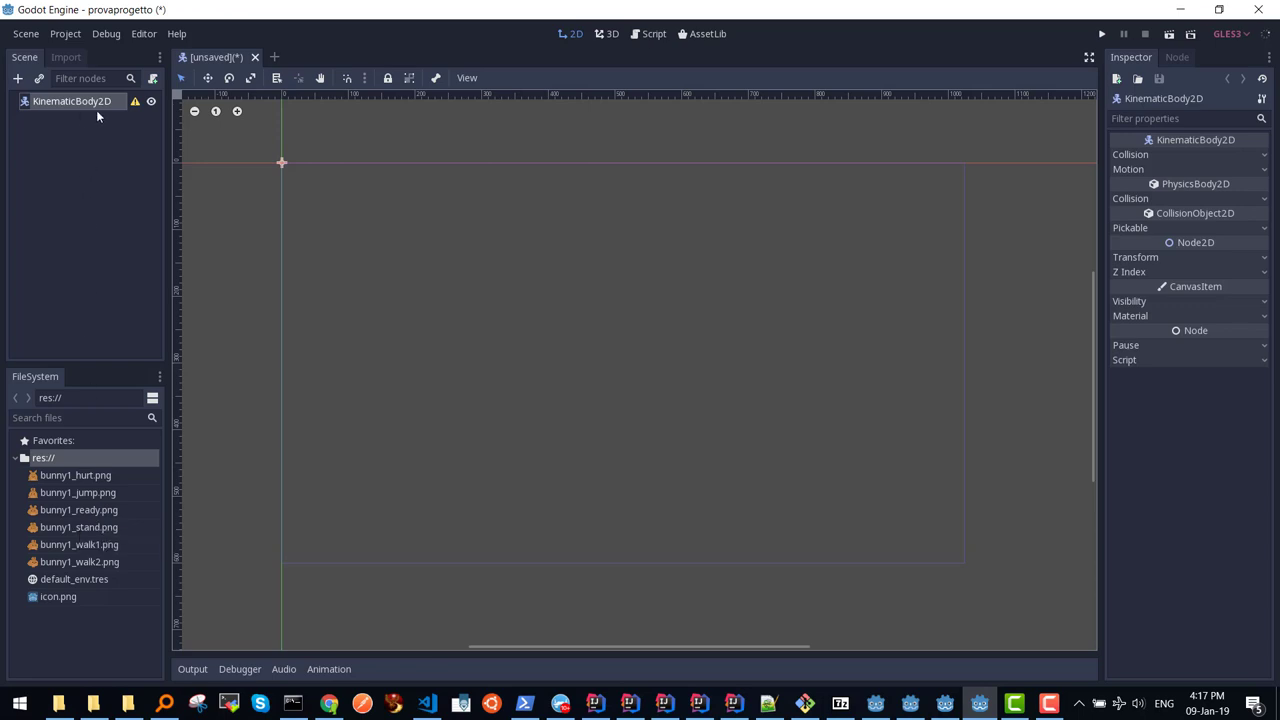
Step: Add an AnimatedSprite child under KinematicBody2D, found by searching 'sprite'
click(17, 78)
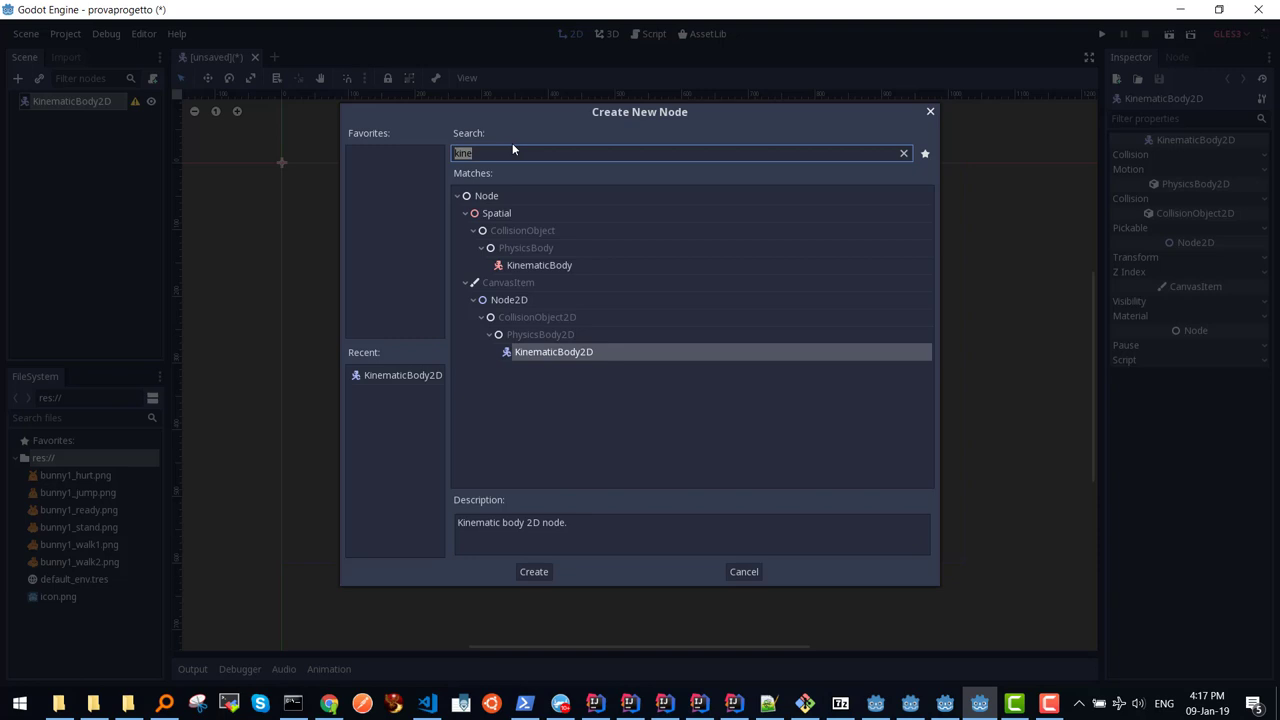
text(sprite)
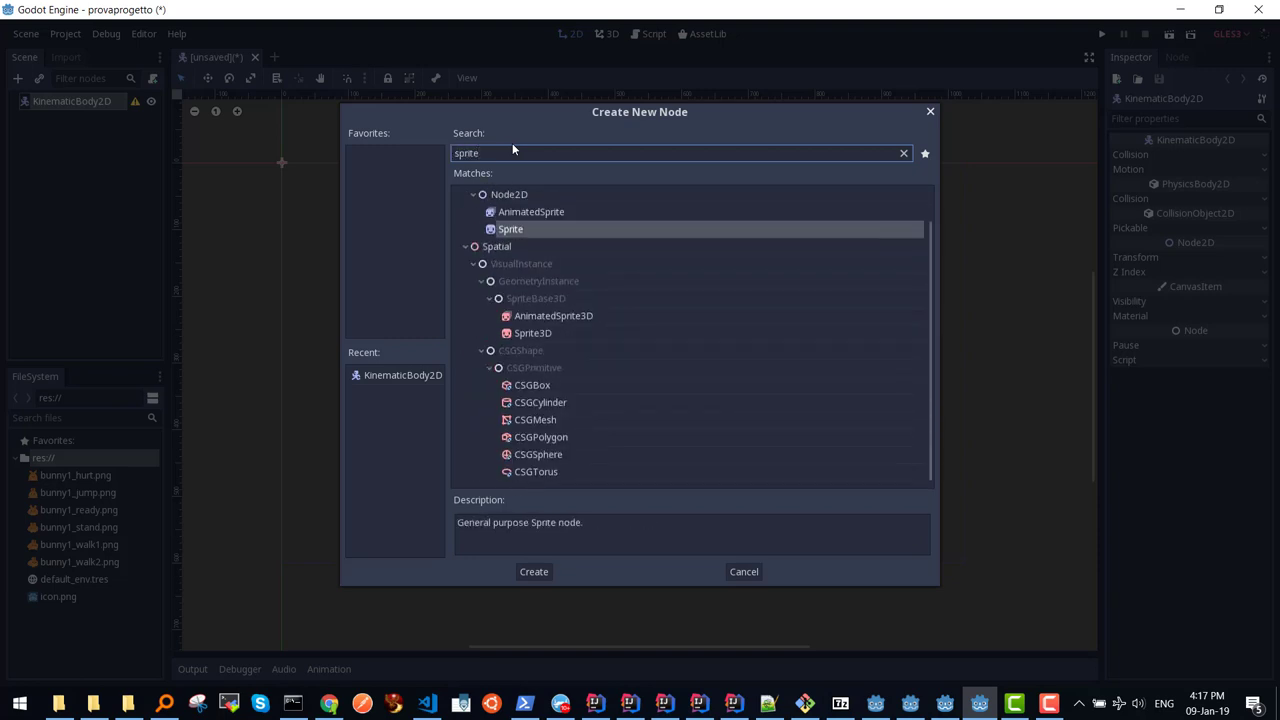
click(530, 212)
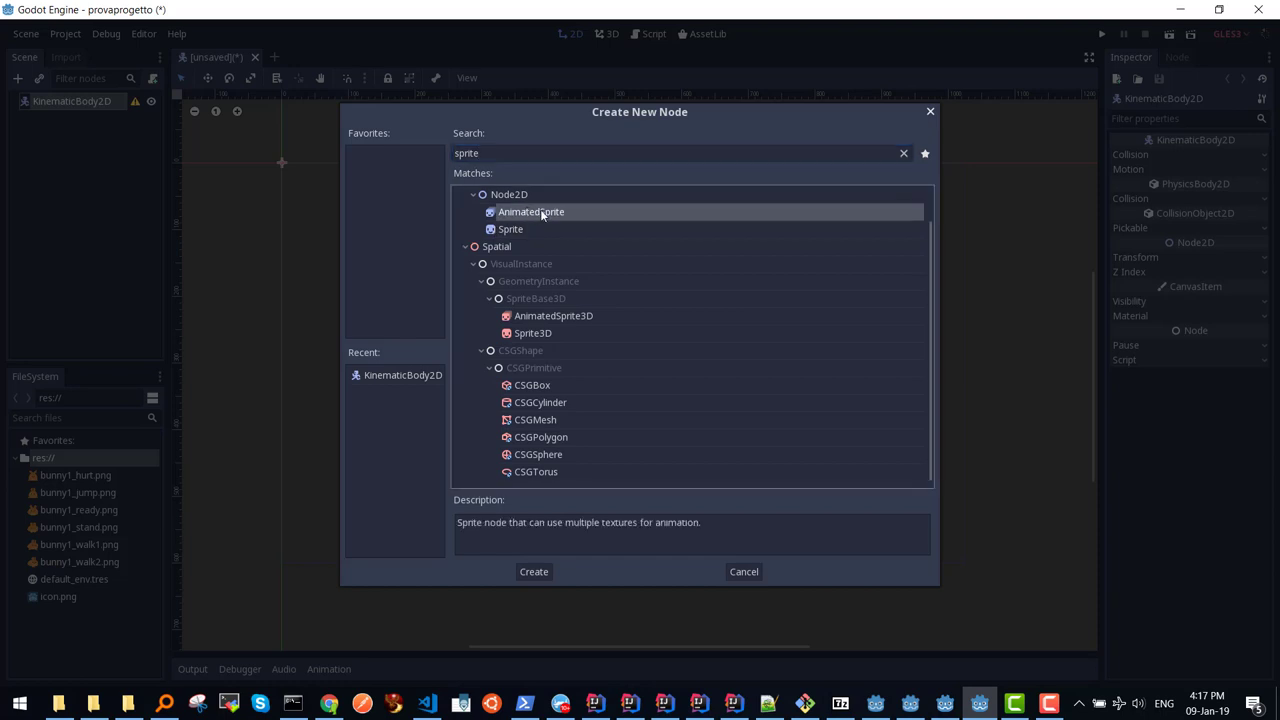
double_click(541, 213)
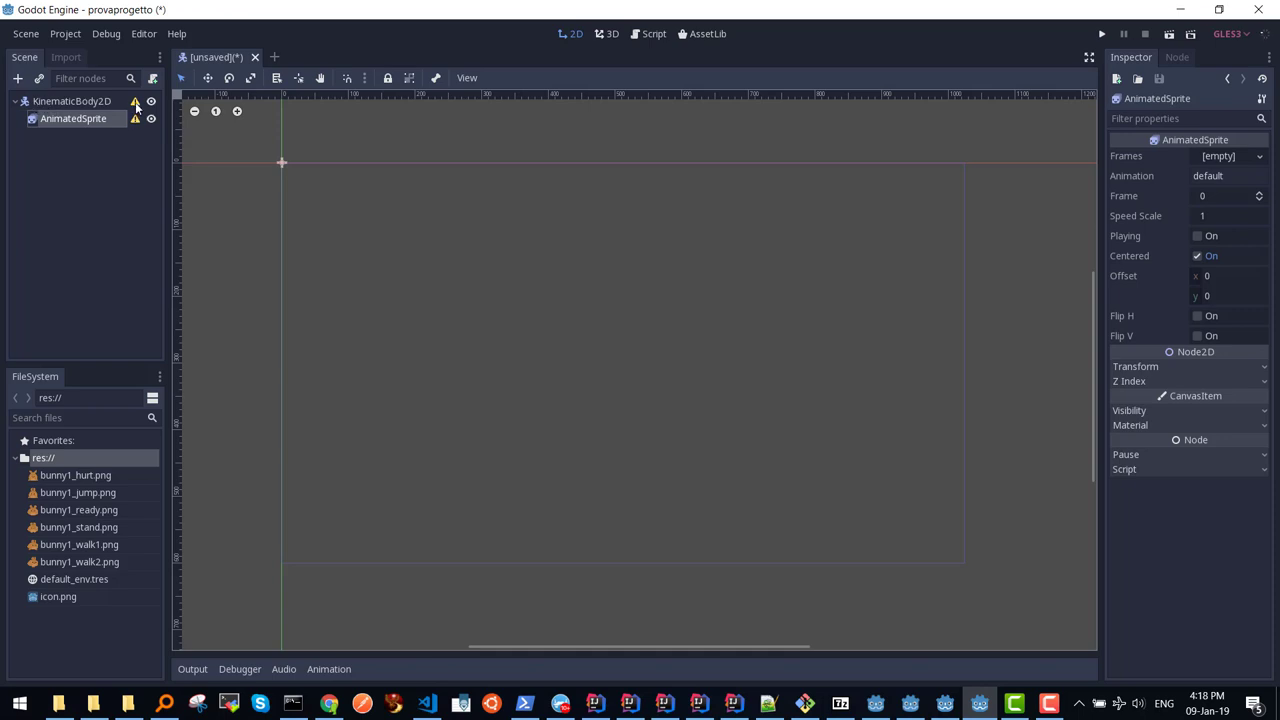
Step: Read and dismiss the AnimatedSprite's missing-frames configuration warning
mouse_move(137, 107)
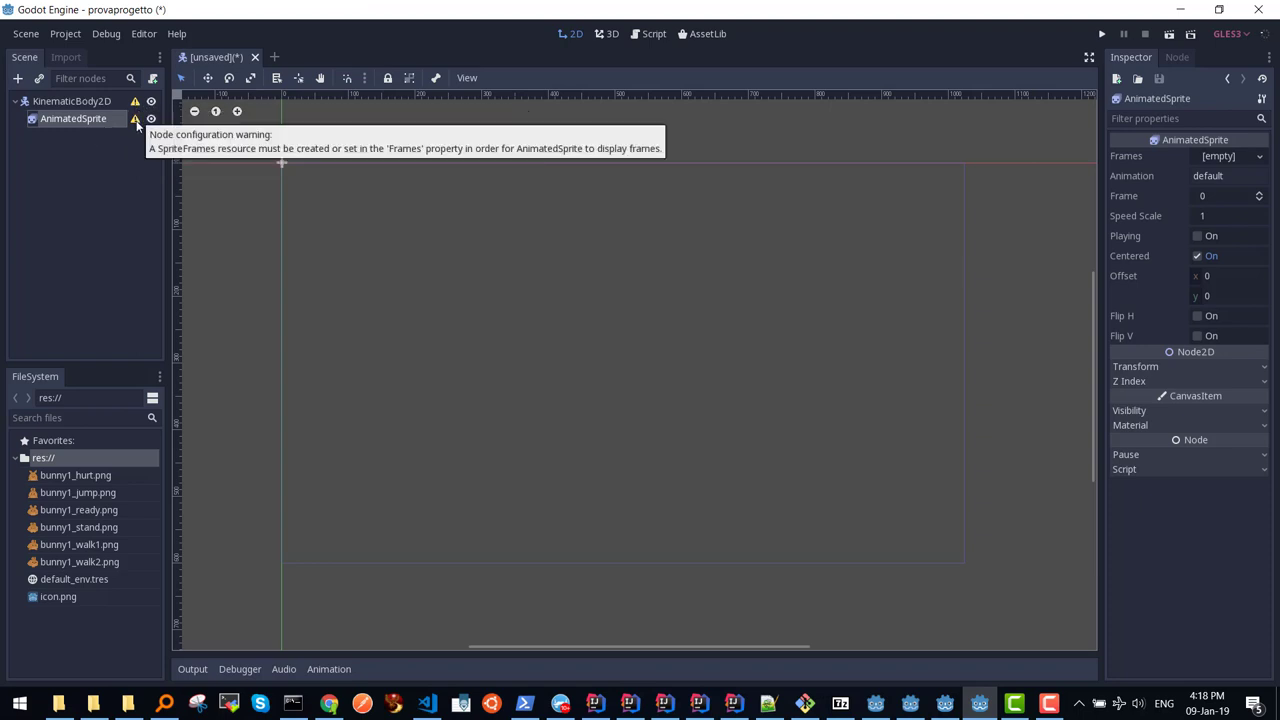
click(136, 120)
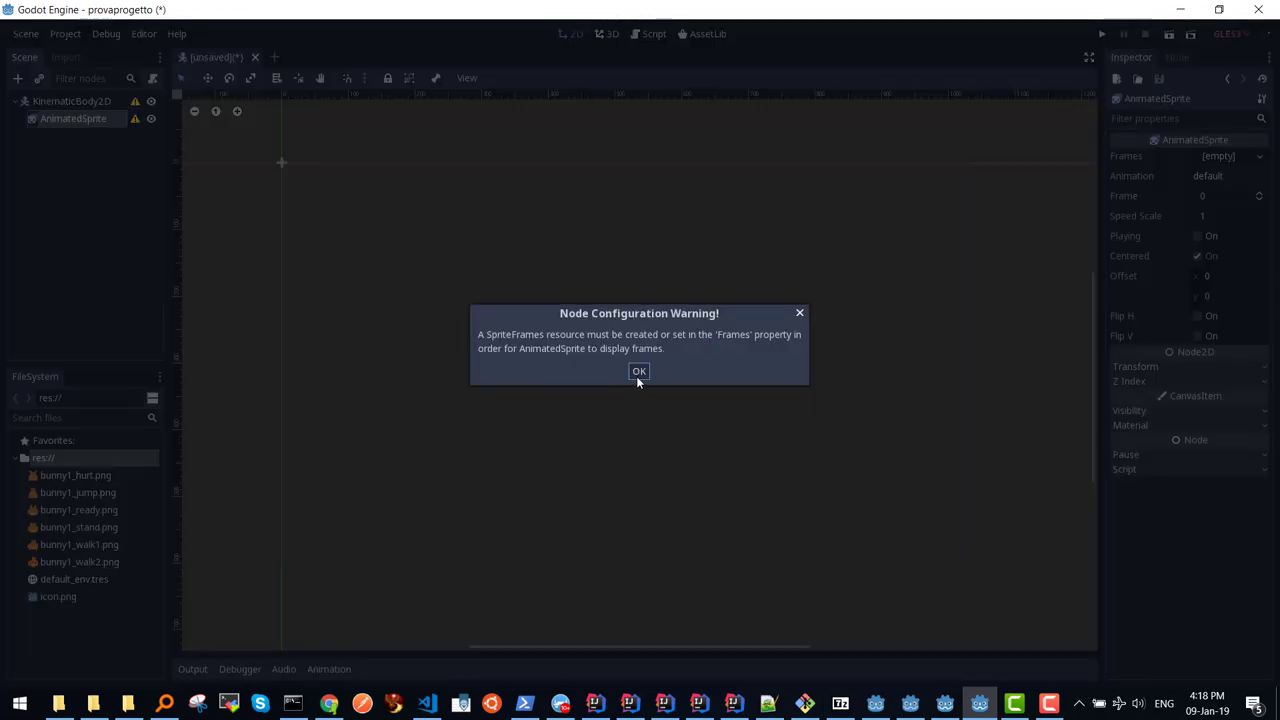
click(638, 374)
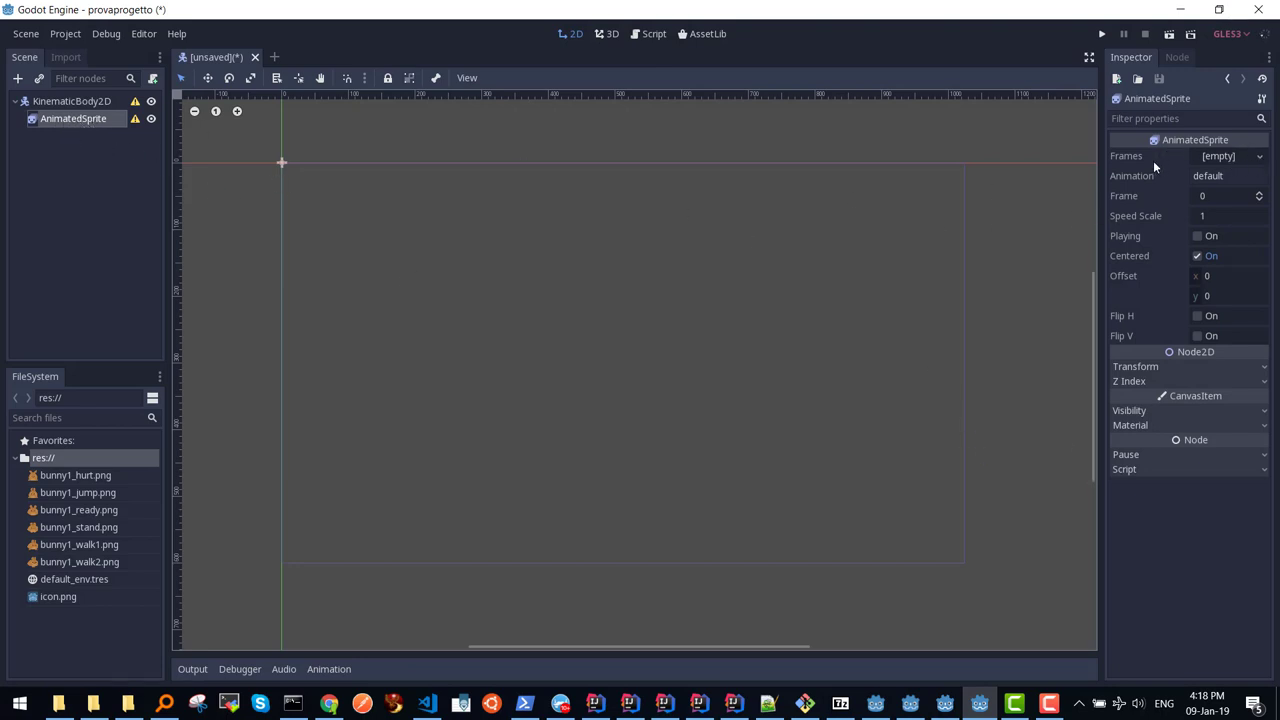
Step: Assign a New SpriteFrames resource to the AnimatedSprite's Frames property and expand it
click(1258, 158)
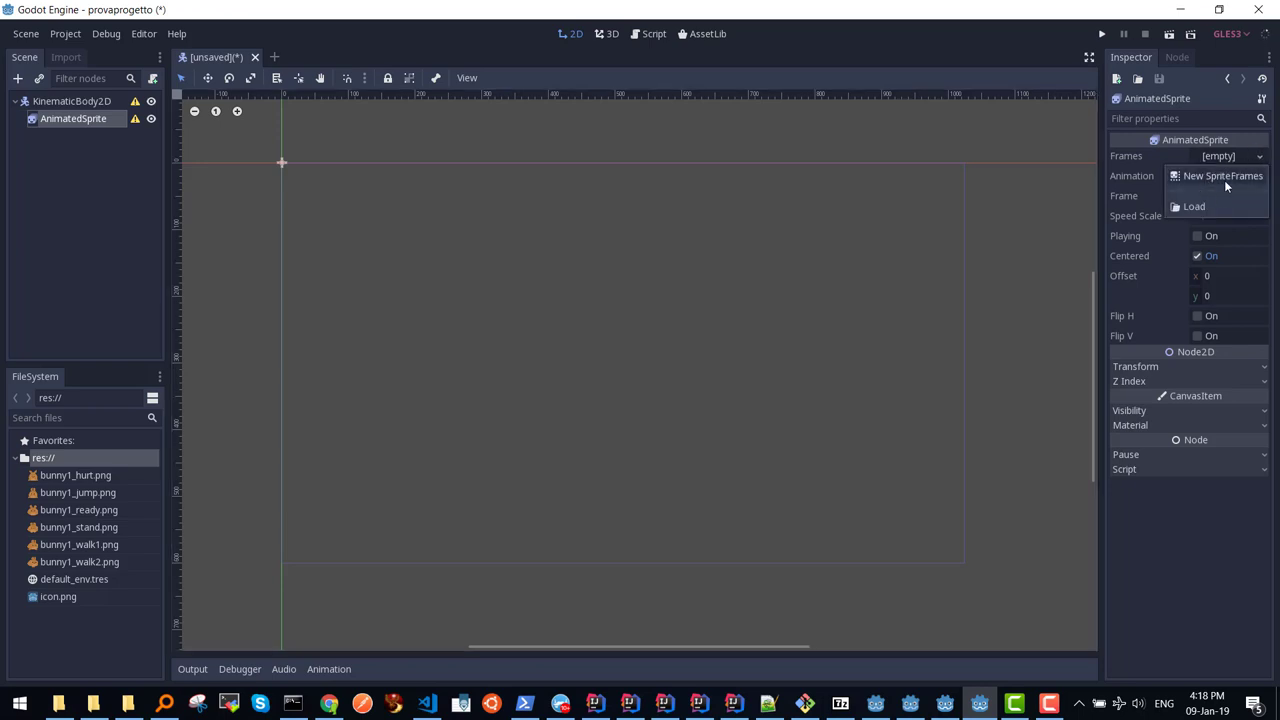
click(1211, 176)
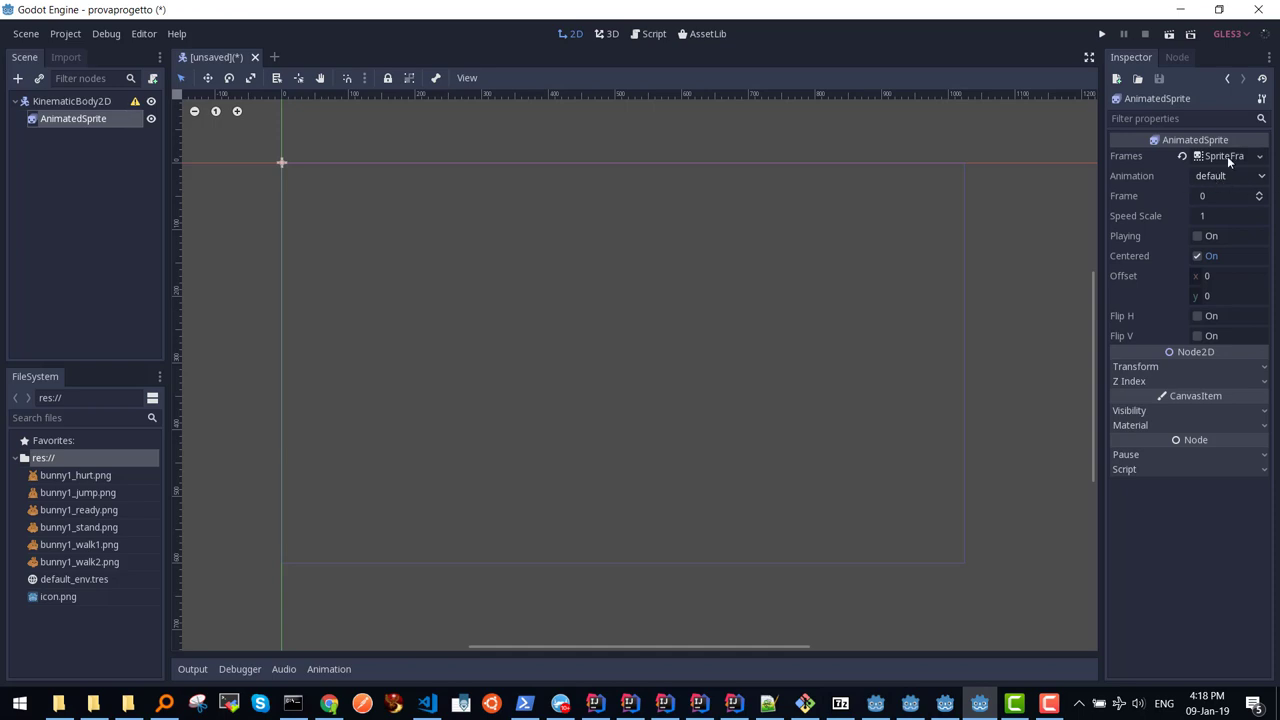
click(1224, 156)
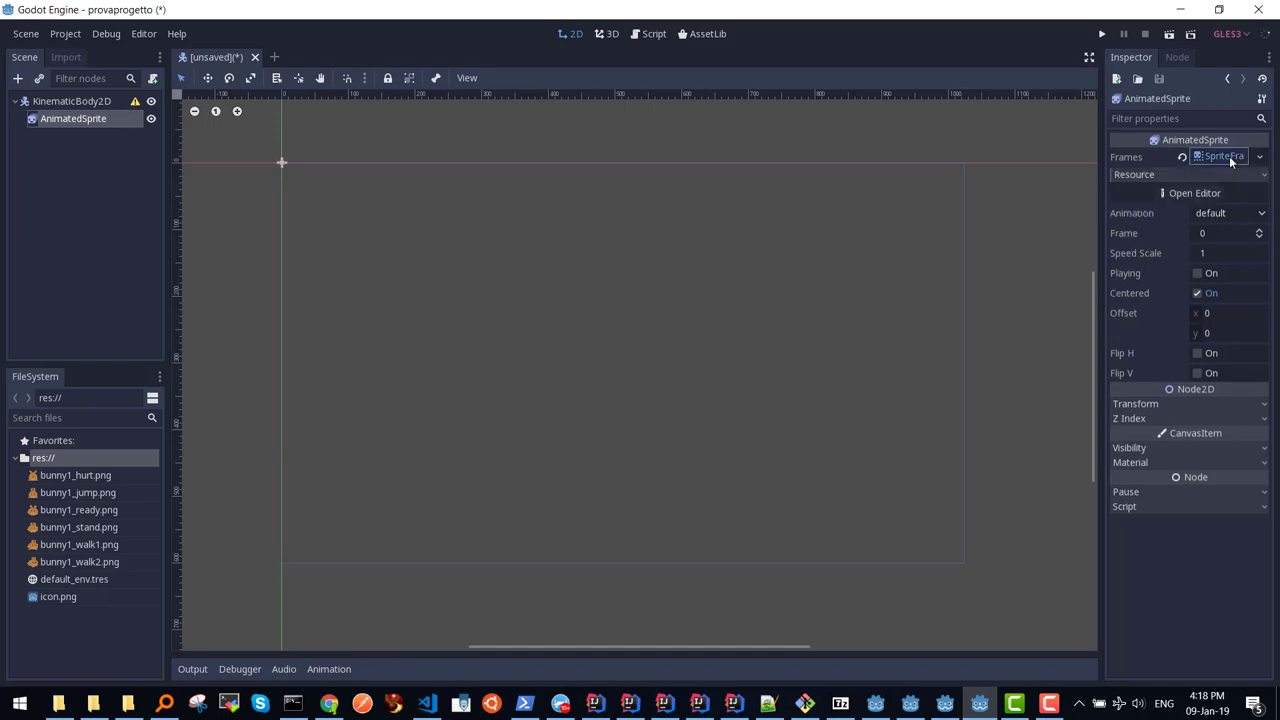
Step: Add bunny1_ready.png and bunny1_stand.png as frames of the default animation
click(1190, 191)
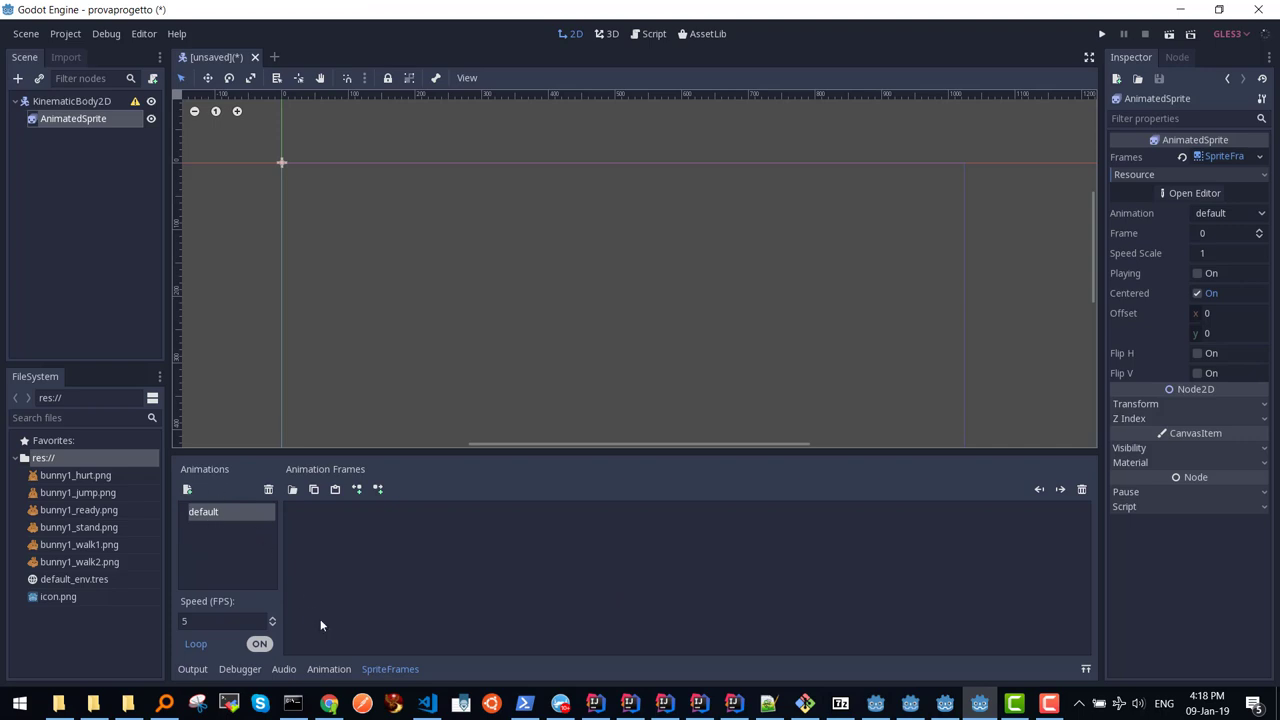
click(82, 510)
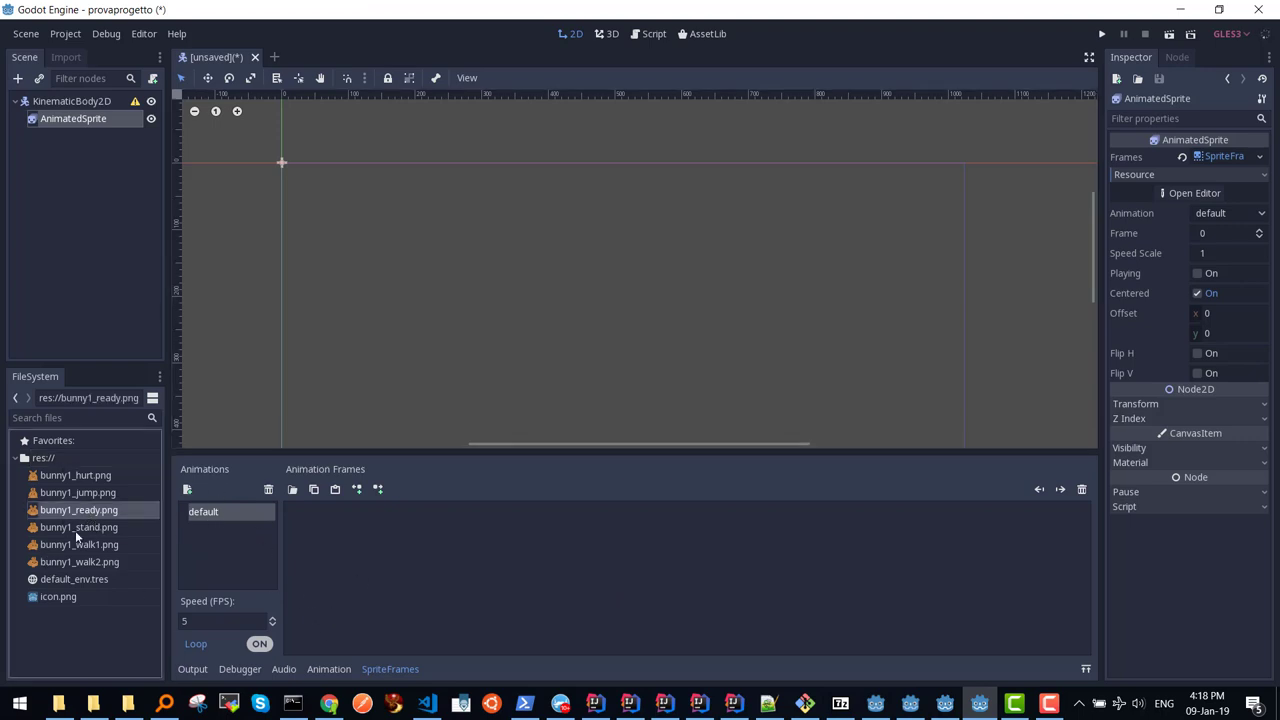
shift+click(82, 528)
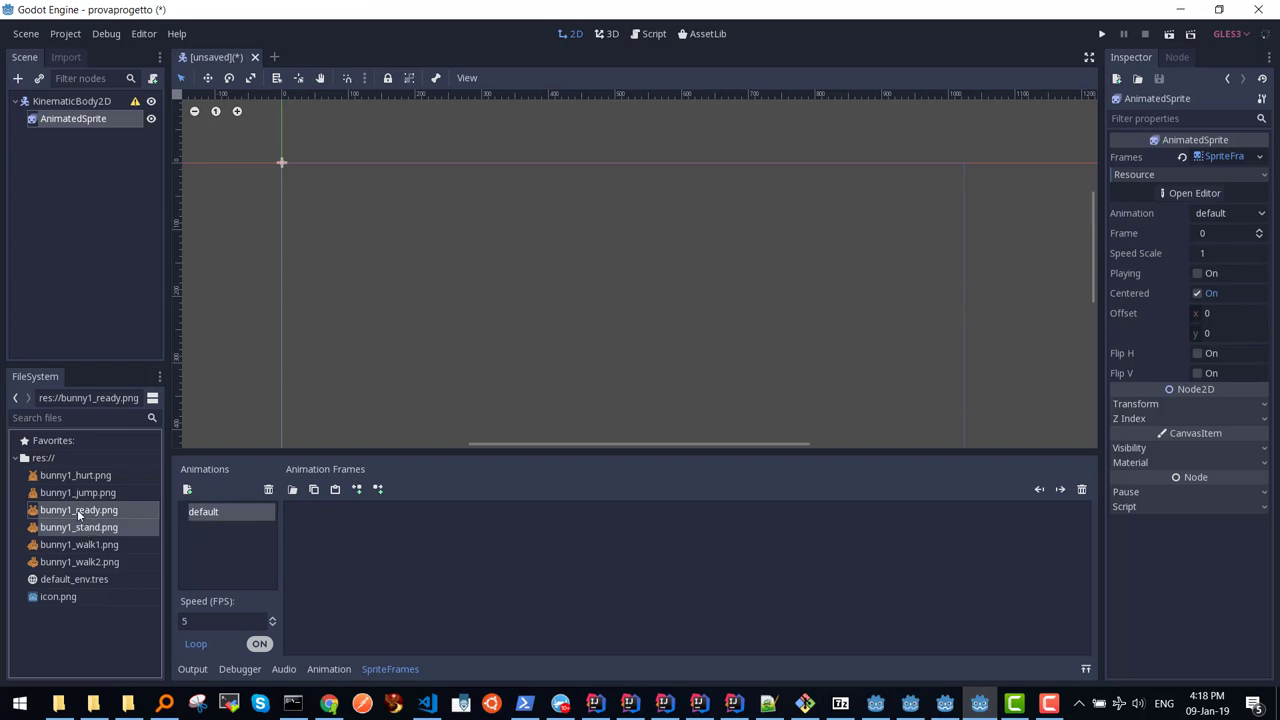
click(153, 399)
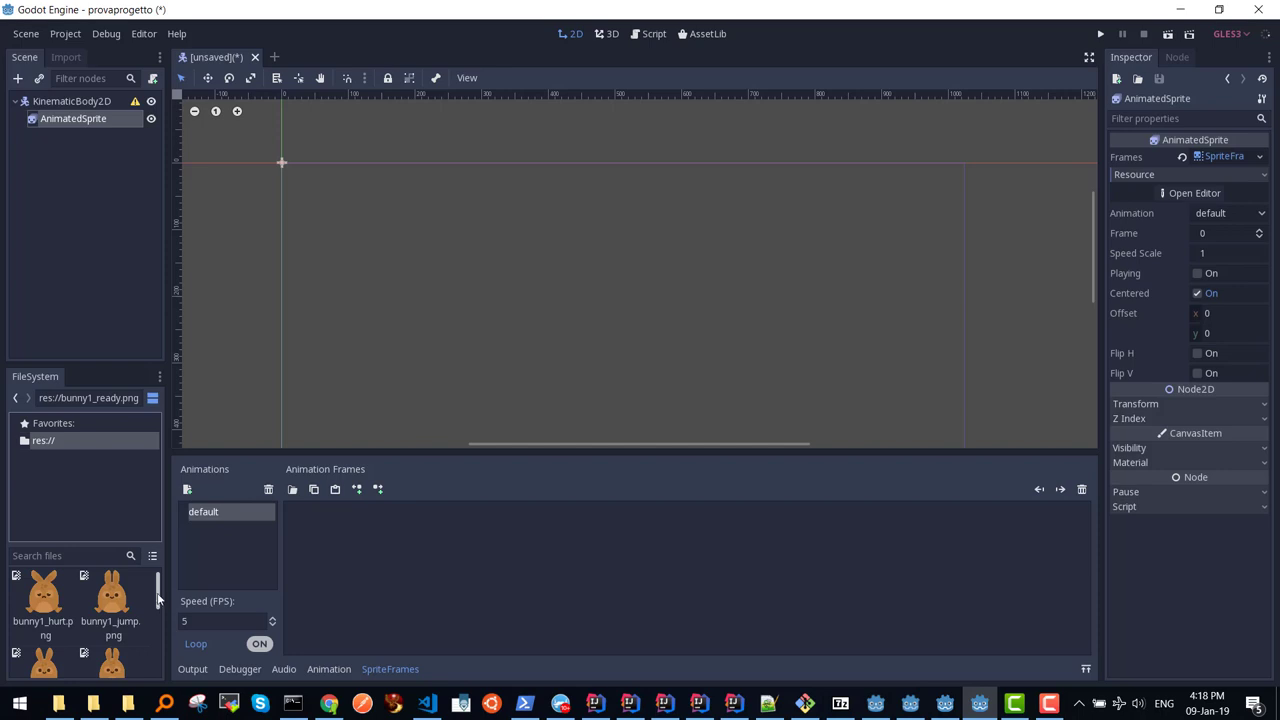
mouse_move(157, 587)
mouse_down()
mouse_move(164, 615)
mouse_move(168, 603)
mouse_up()
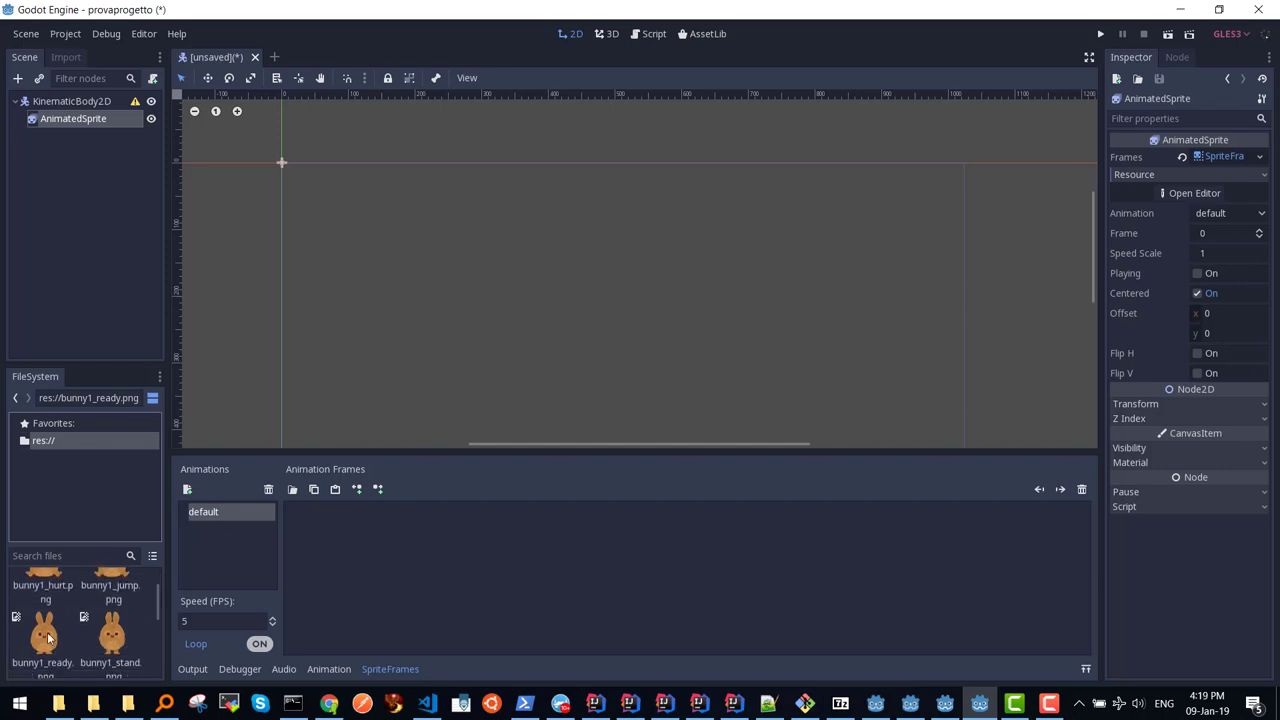
click(48, 638)
shift+click(125, 643)
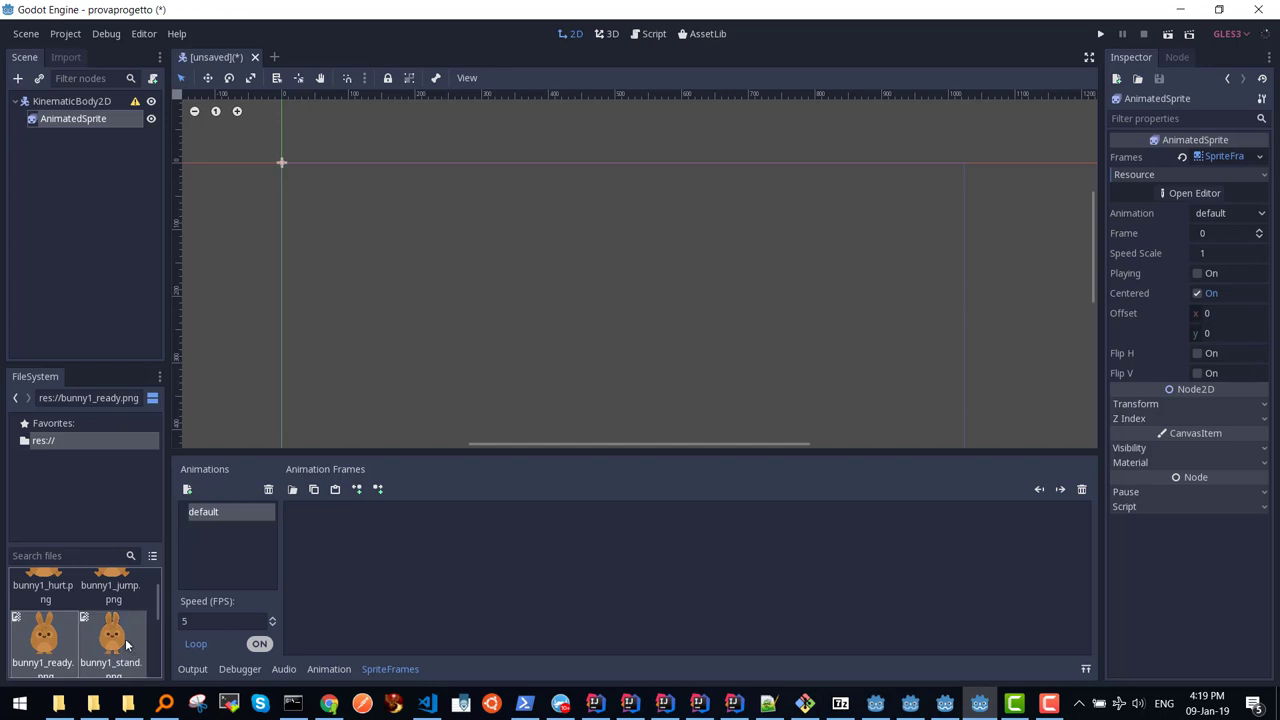
drag(125, 643, 345, 570)
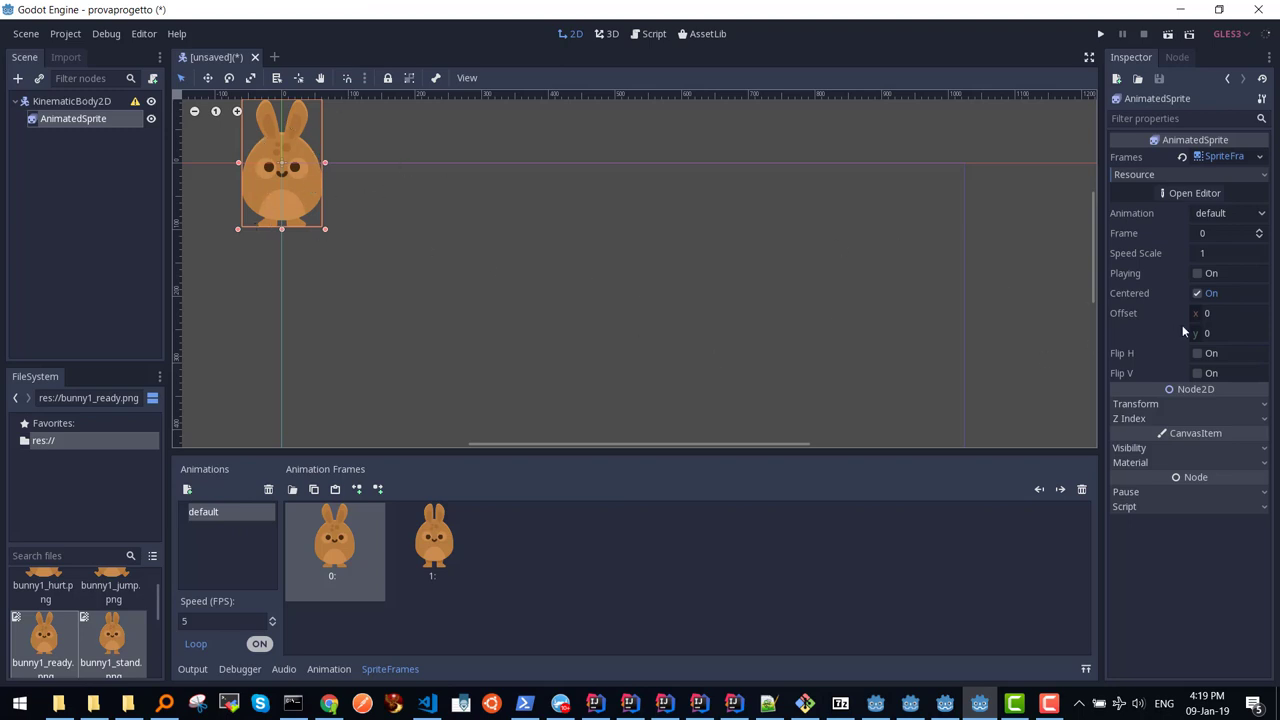
Step: Turn on Playing for the bunny animation and drag the sprite from the corner to mid-scene
click(1197, 274)
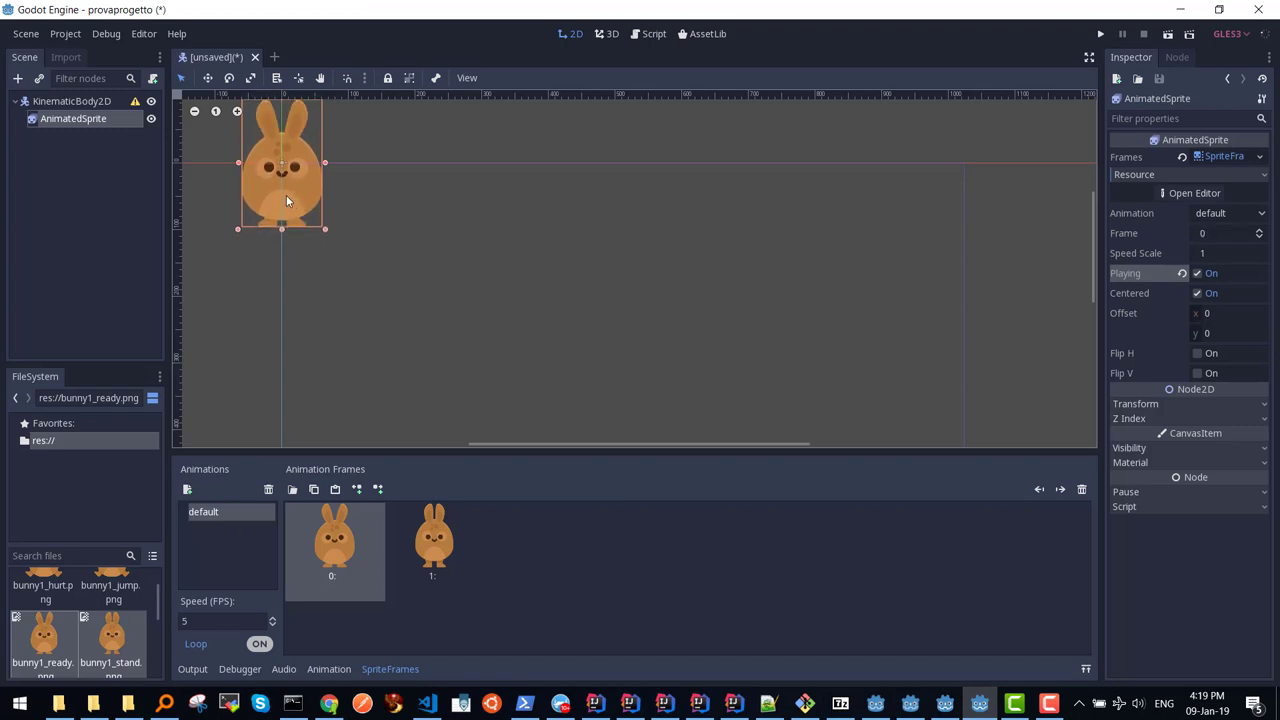
drag(283, 201, 605, 364)
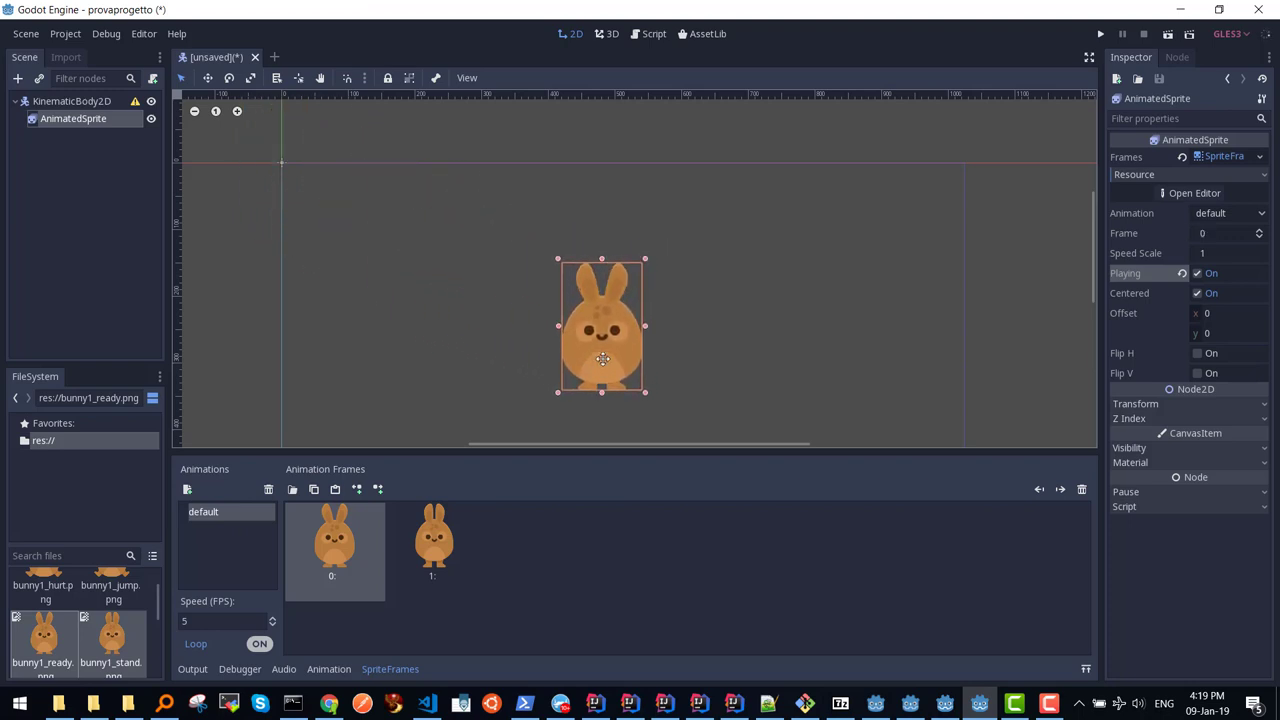
scroll(606, 357, down, 1)
scroll(606, 357, down, 1)
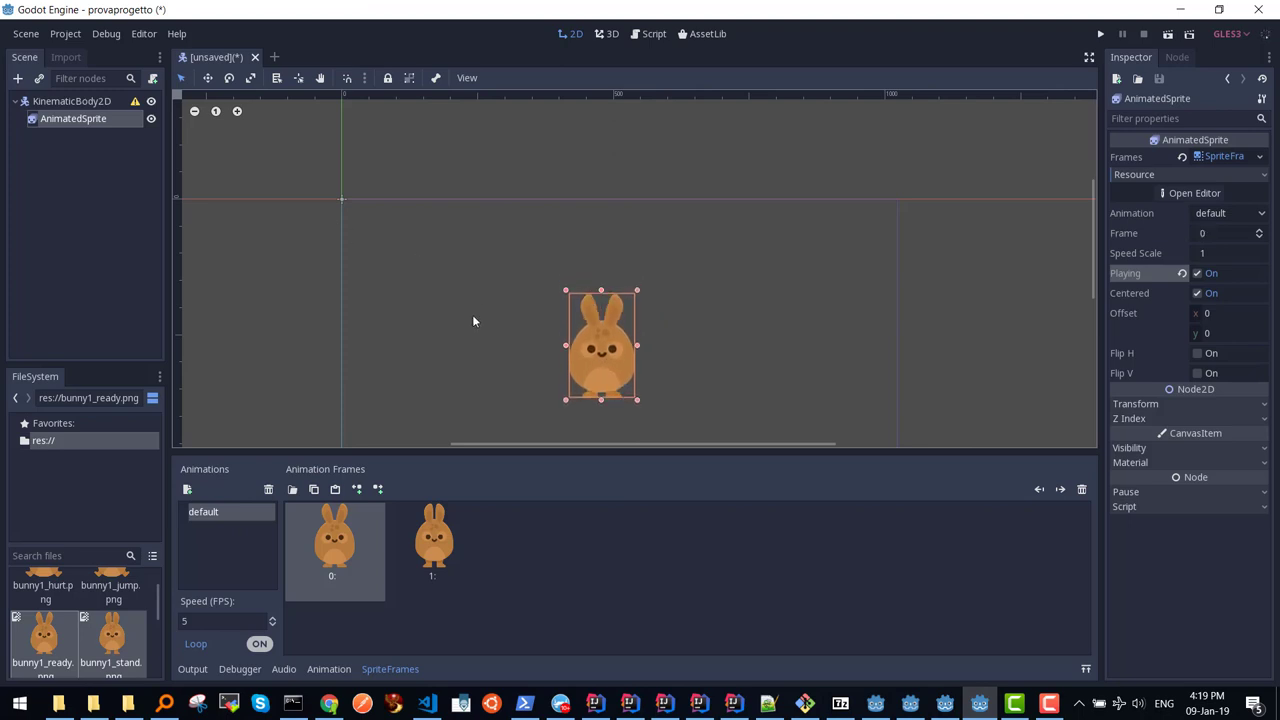
scroll(625, 403, up, 3)
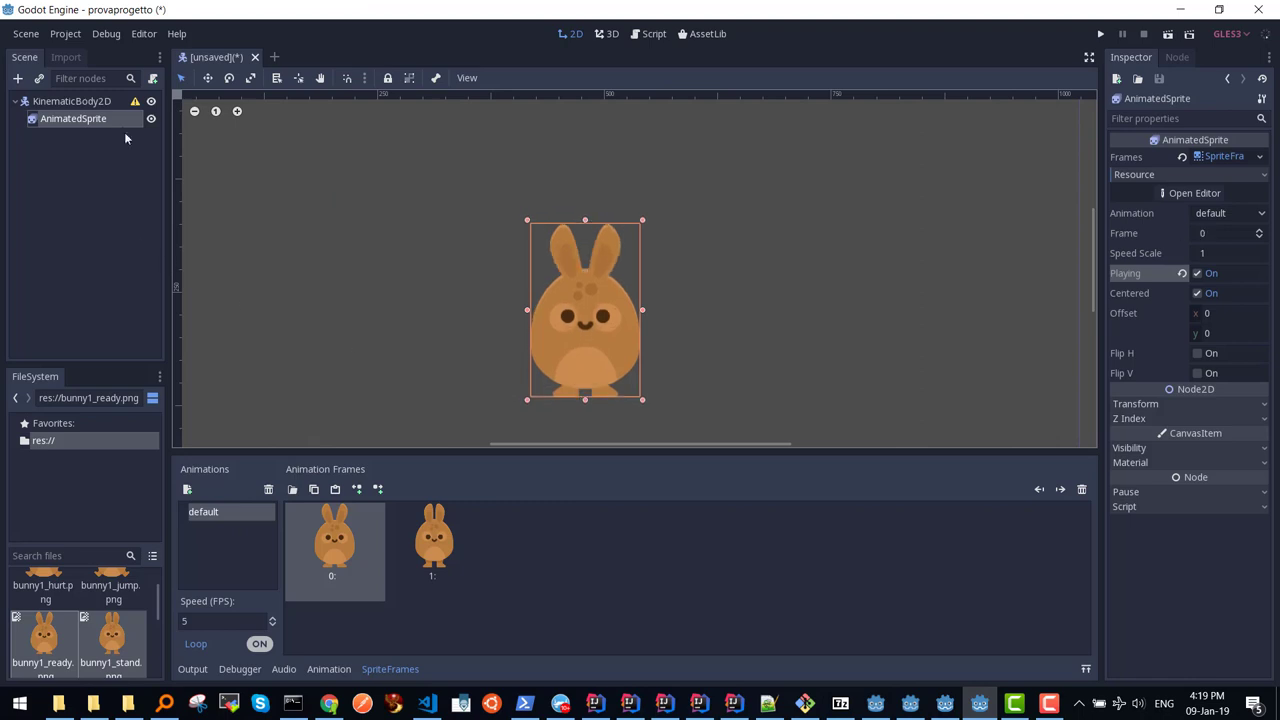
Step: Add a CollisionShape2D child under the KinematicBody2D
click(67, 100)
key(ctrl+a)
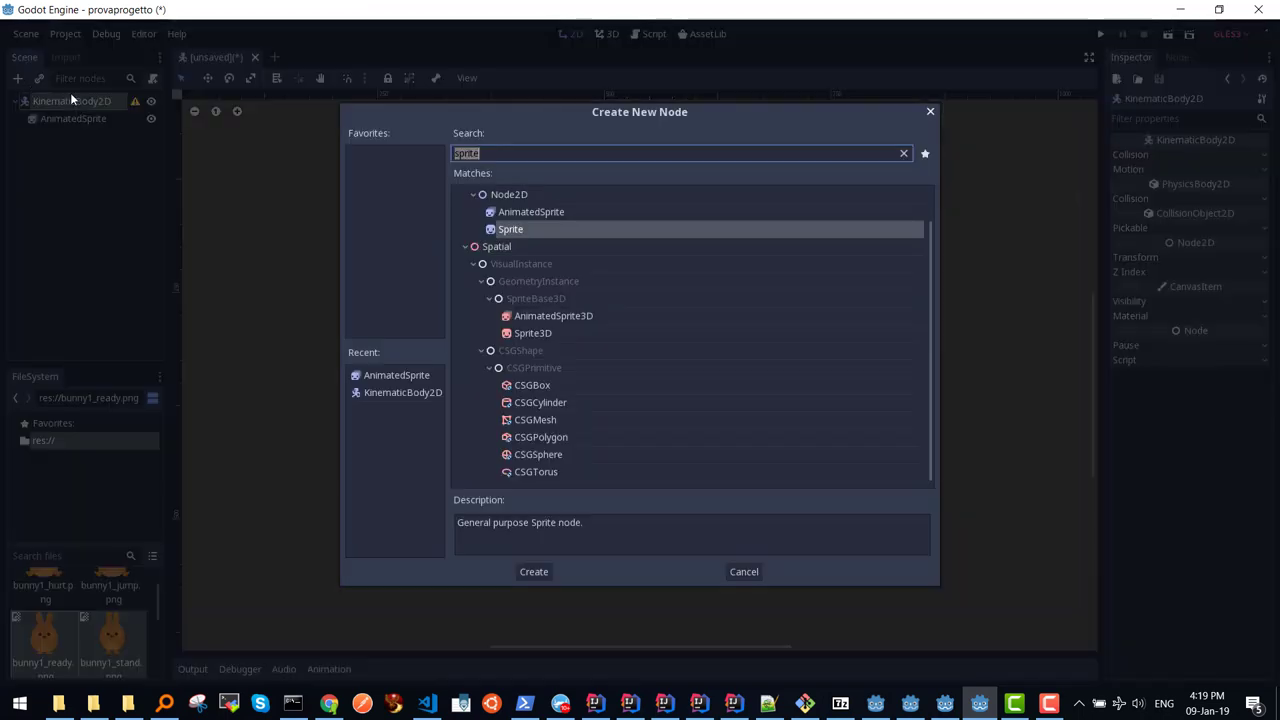
text(collision)
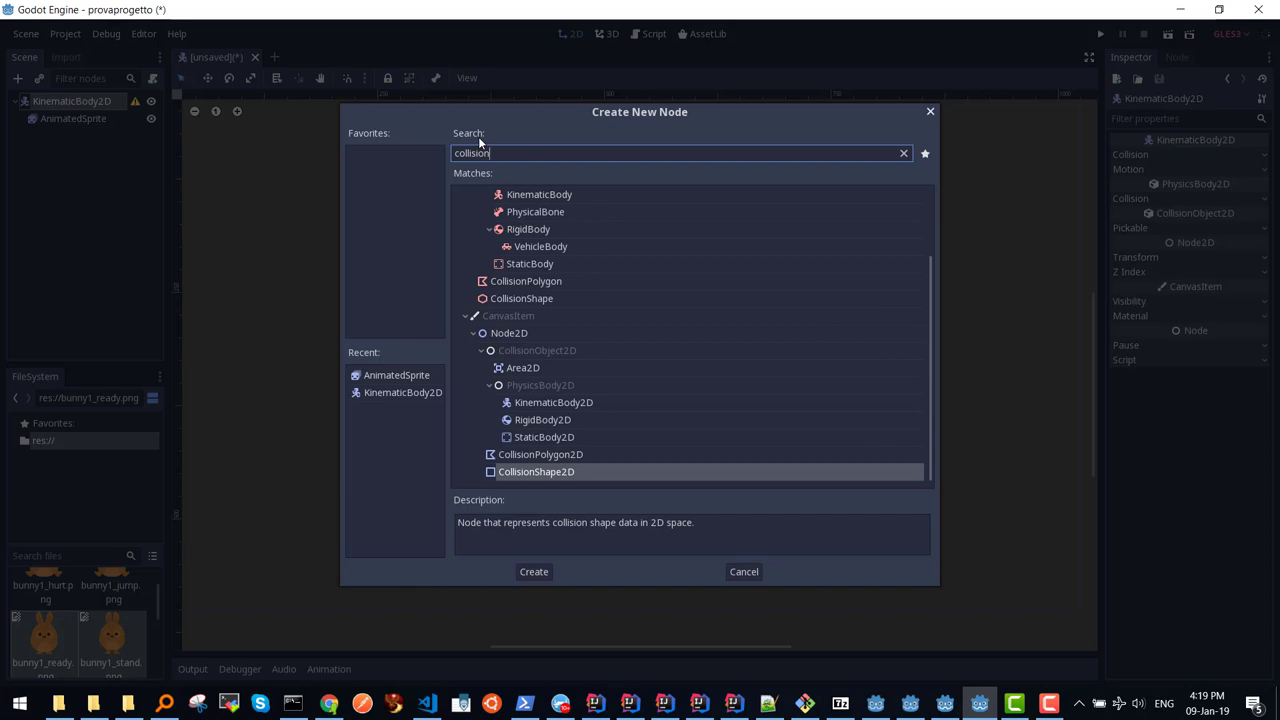
click(551, 472)
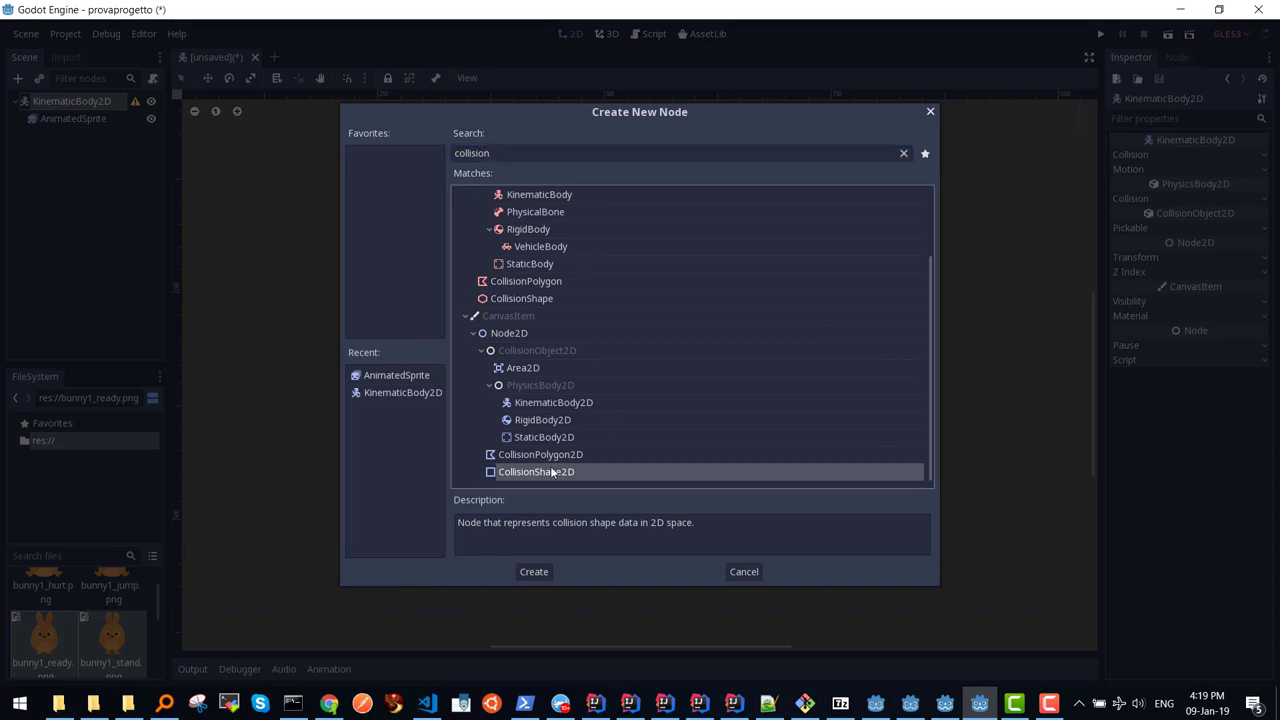
double_click(551, 472)
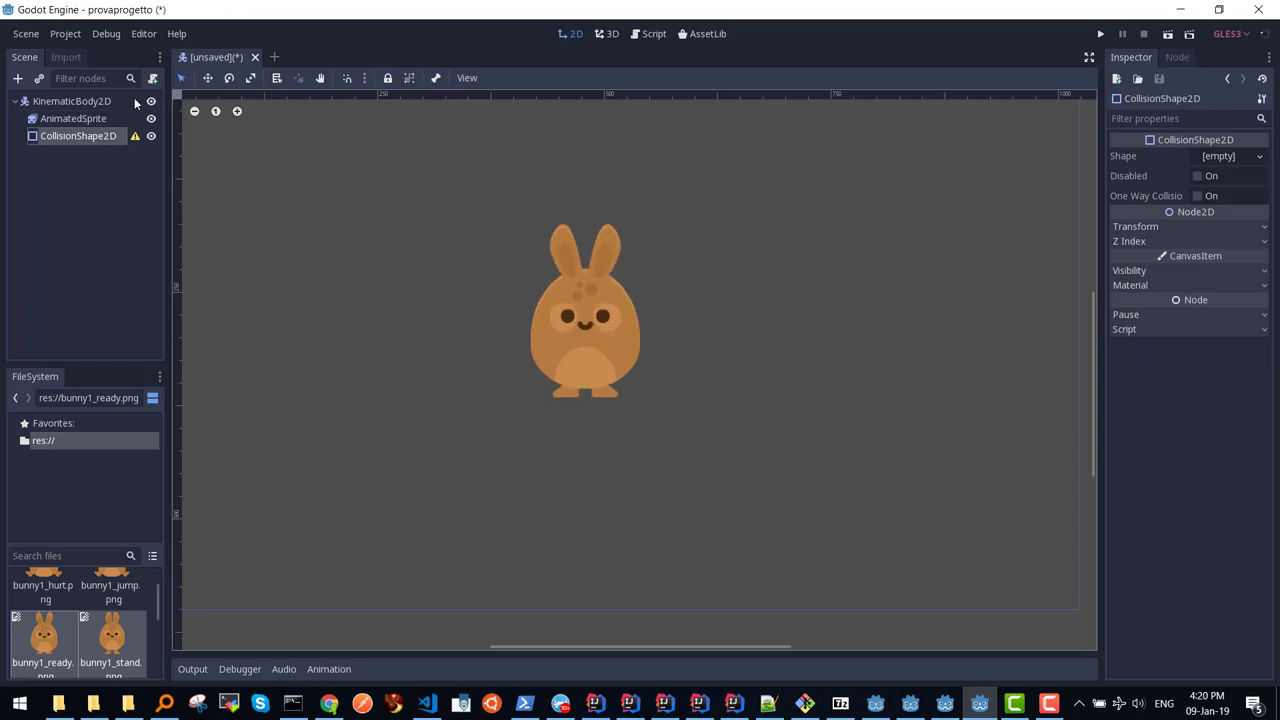
Step: Give the CollisionShape2D a new CapsuleShape2D shape
mouse_move(134, 142)
click(1261, 162)
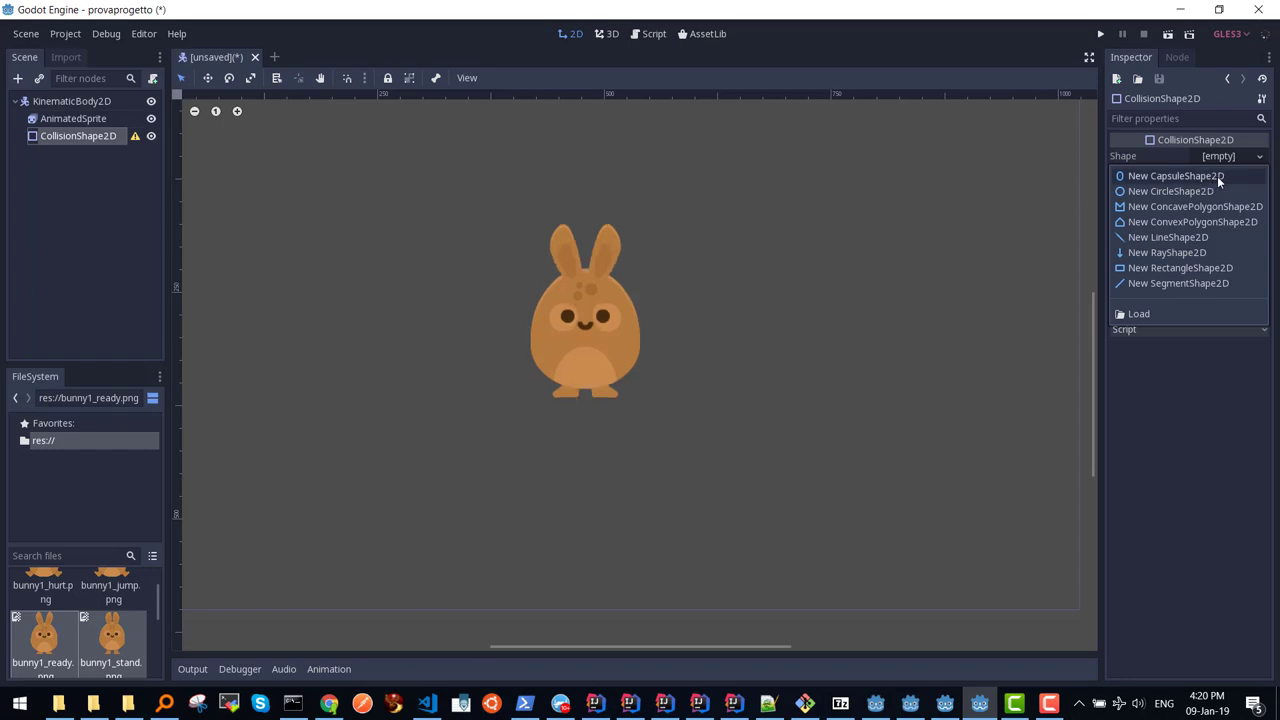
click(1216, 176)
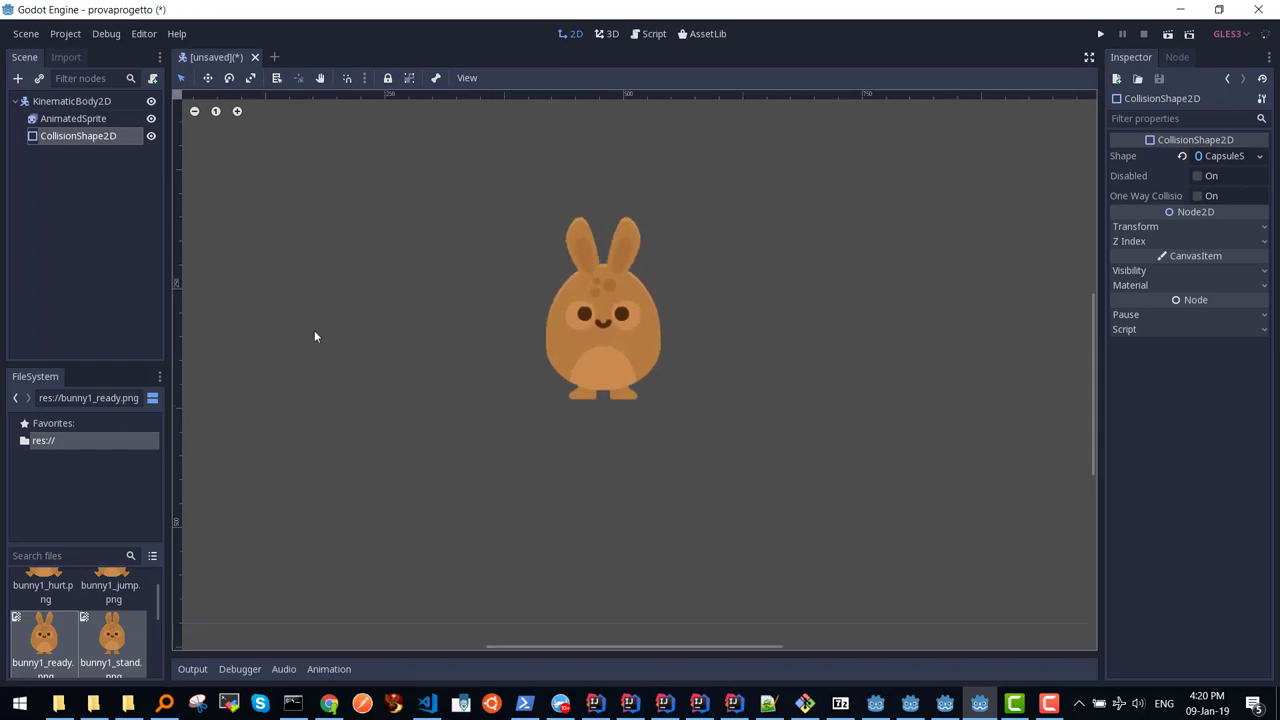
Step: Move the capsule collision shape onto the bunny sprite
scroll(304, 341, down, 2)
scroll(301, 348, down, 2)
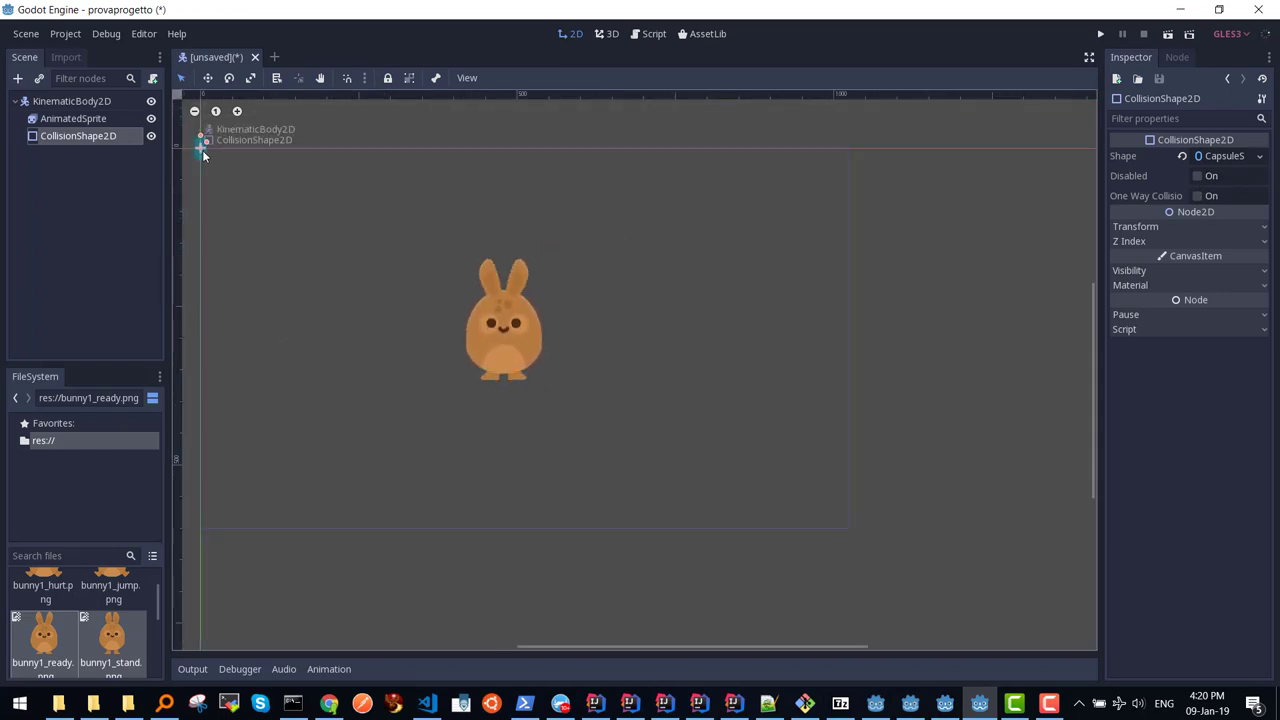
drag(203, 147, 501, 337)
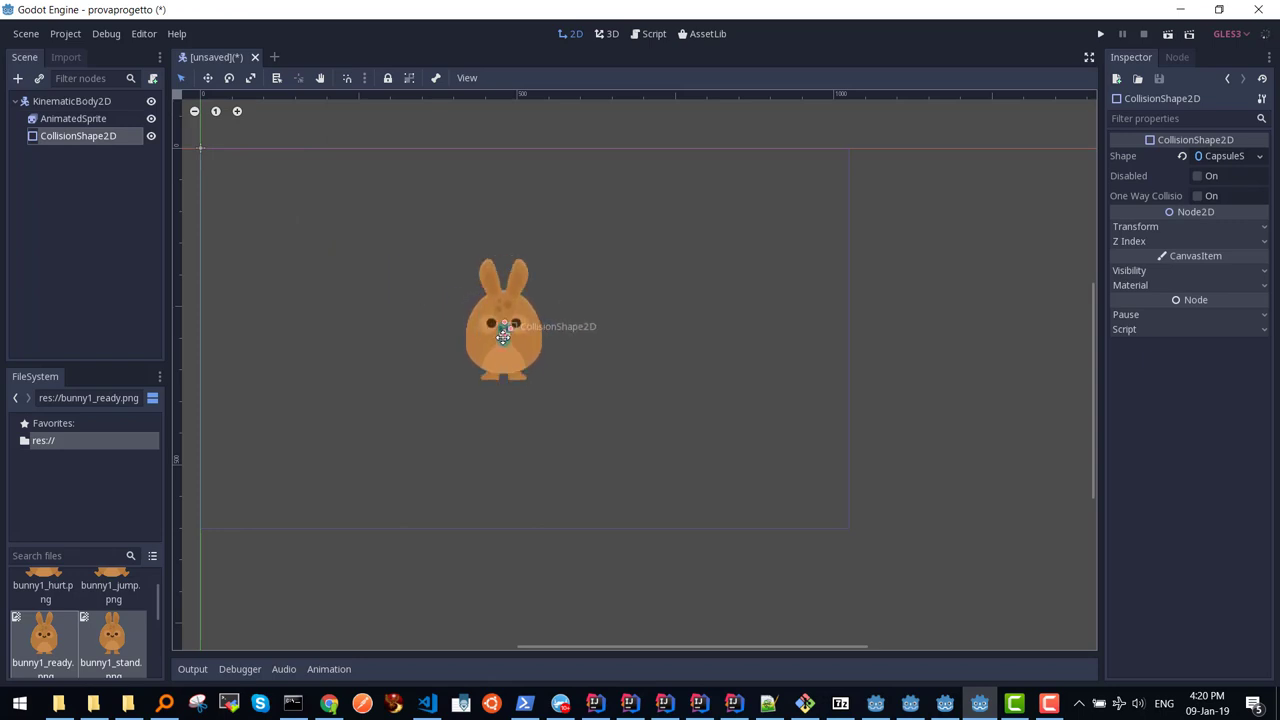
Step: Stretch the capsule taller and wider so it covers the bunny's whole body and ears
scroll(421, 405, up, 3)
scroll(420, 399, up, 1)
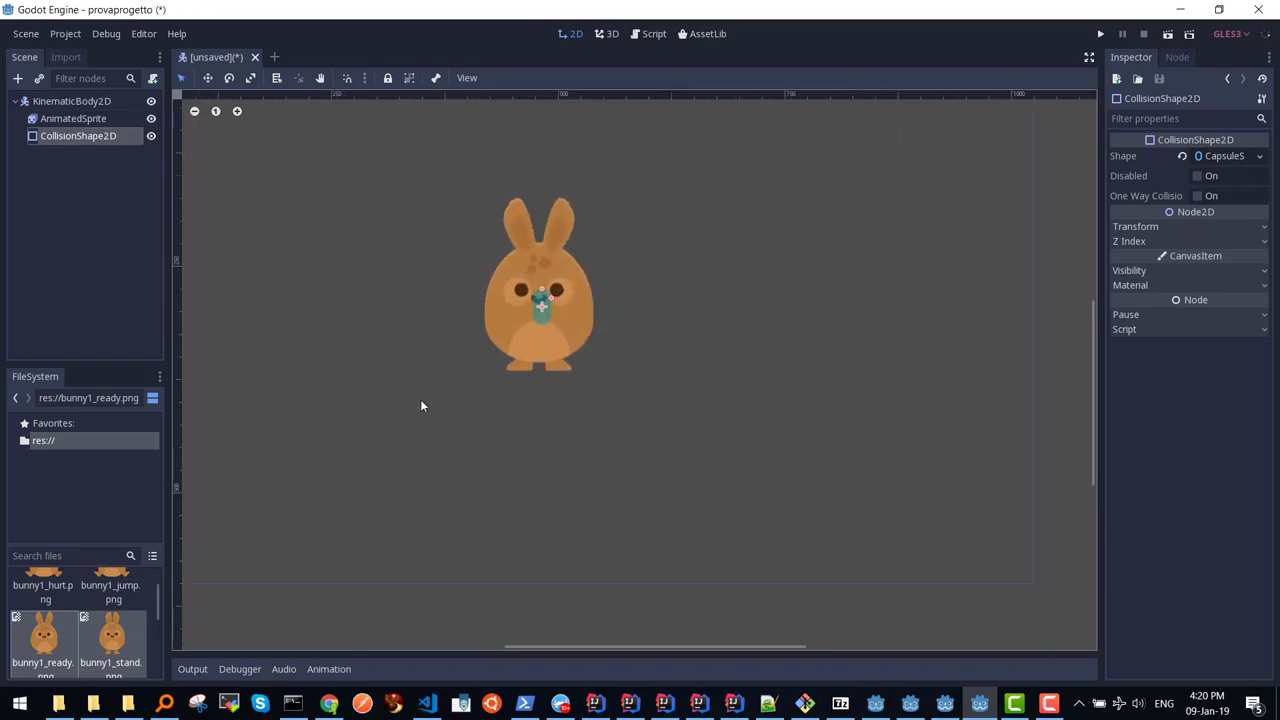
scroll(420, 399, up, 1)
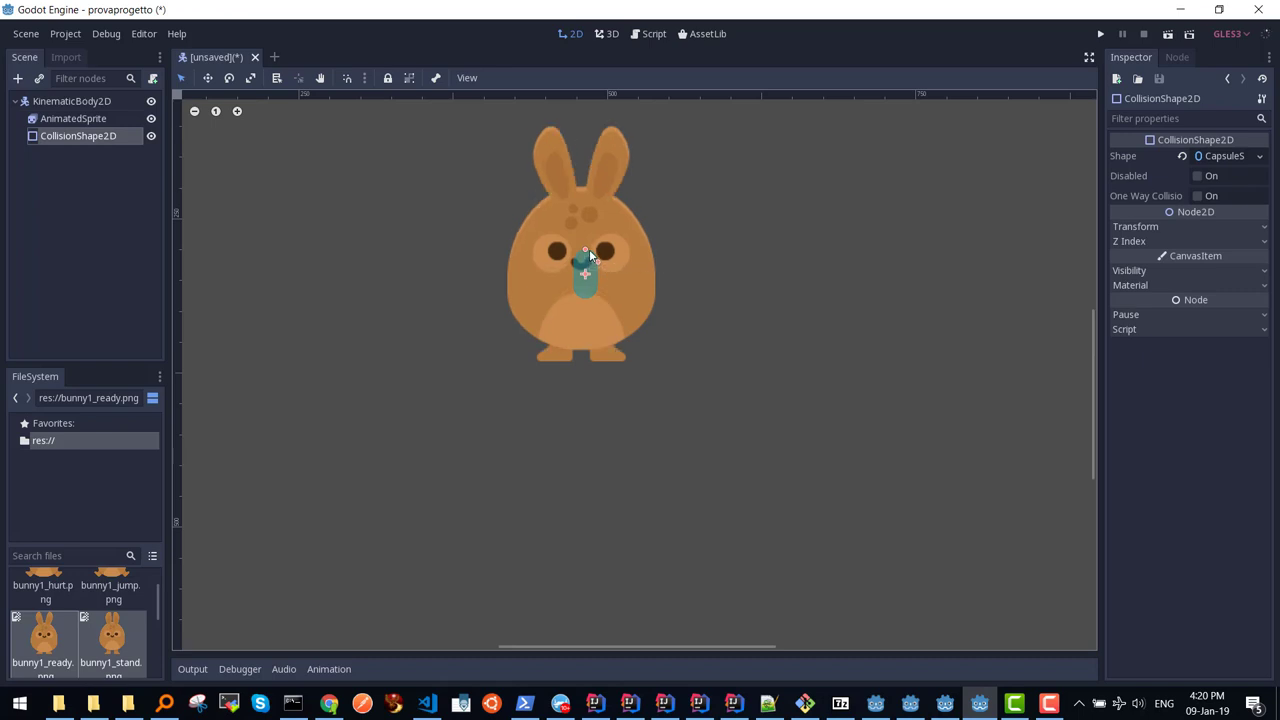
drag(585, 250, 592, 183)
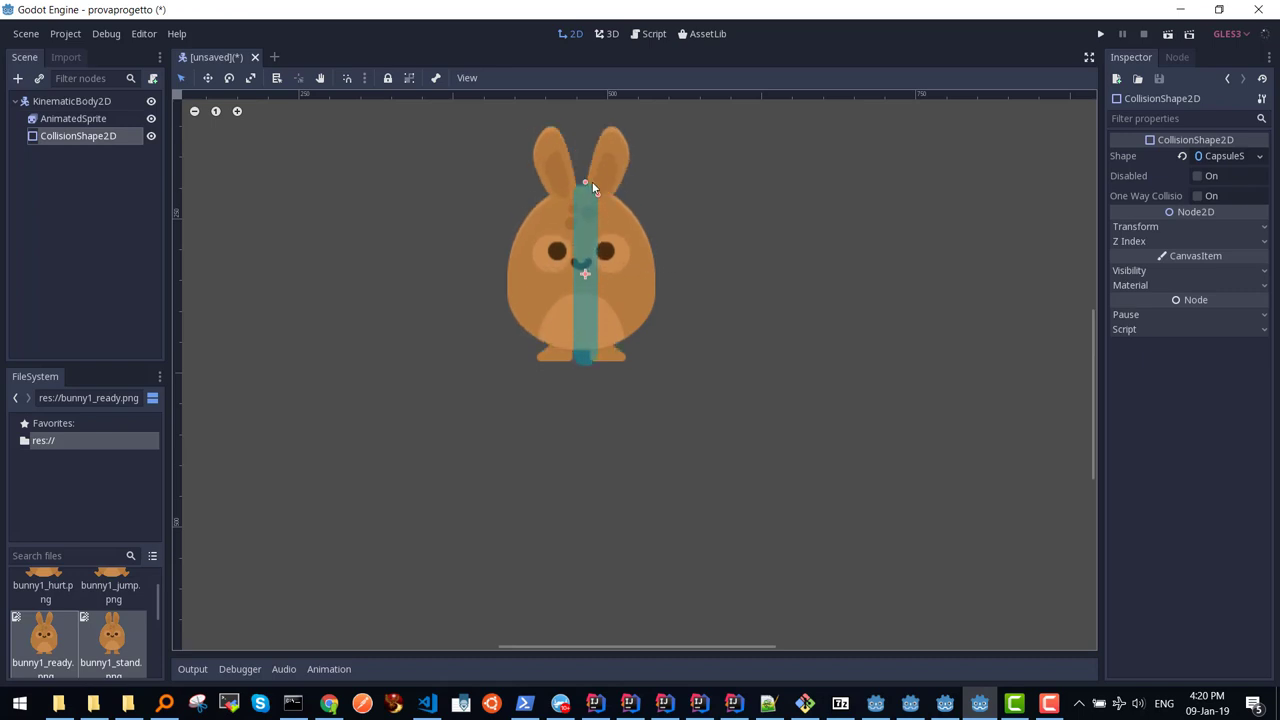
drag(594, 189, 598, 192)
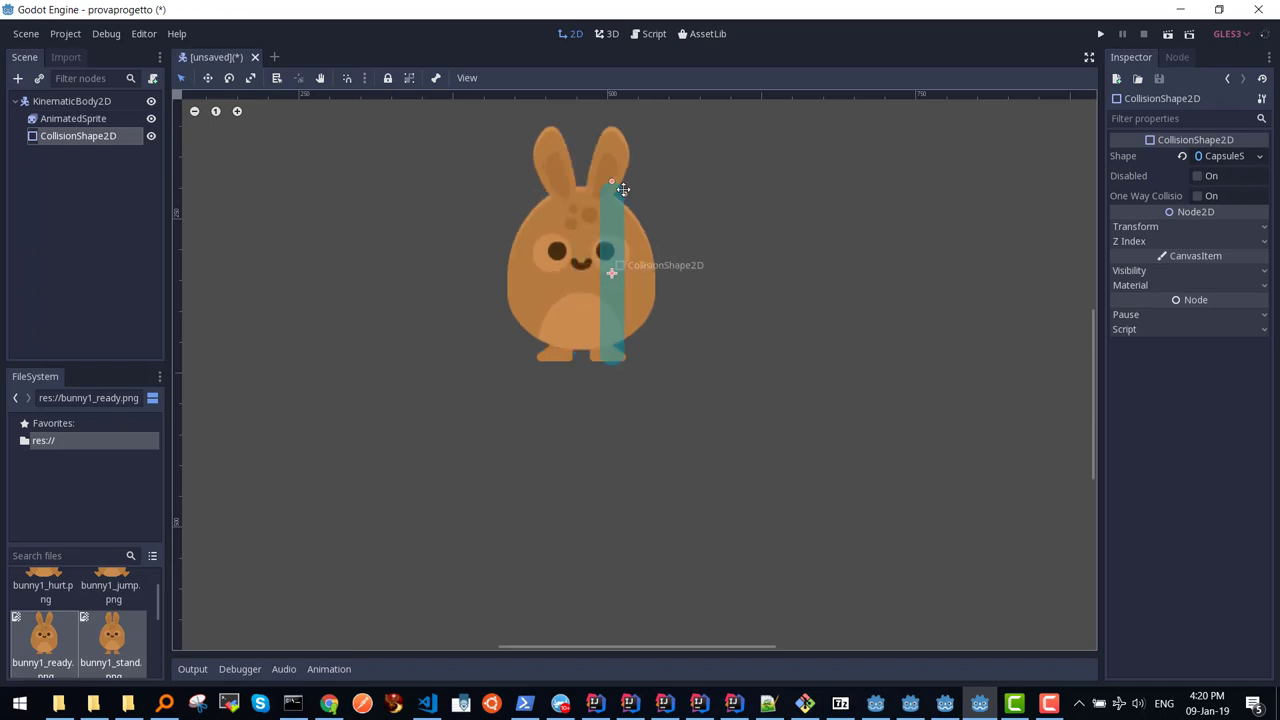
key(ctrl+z)
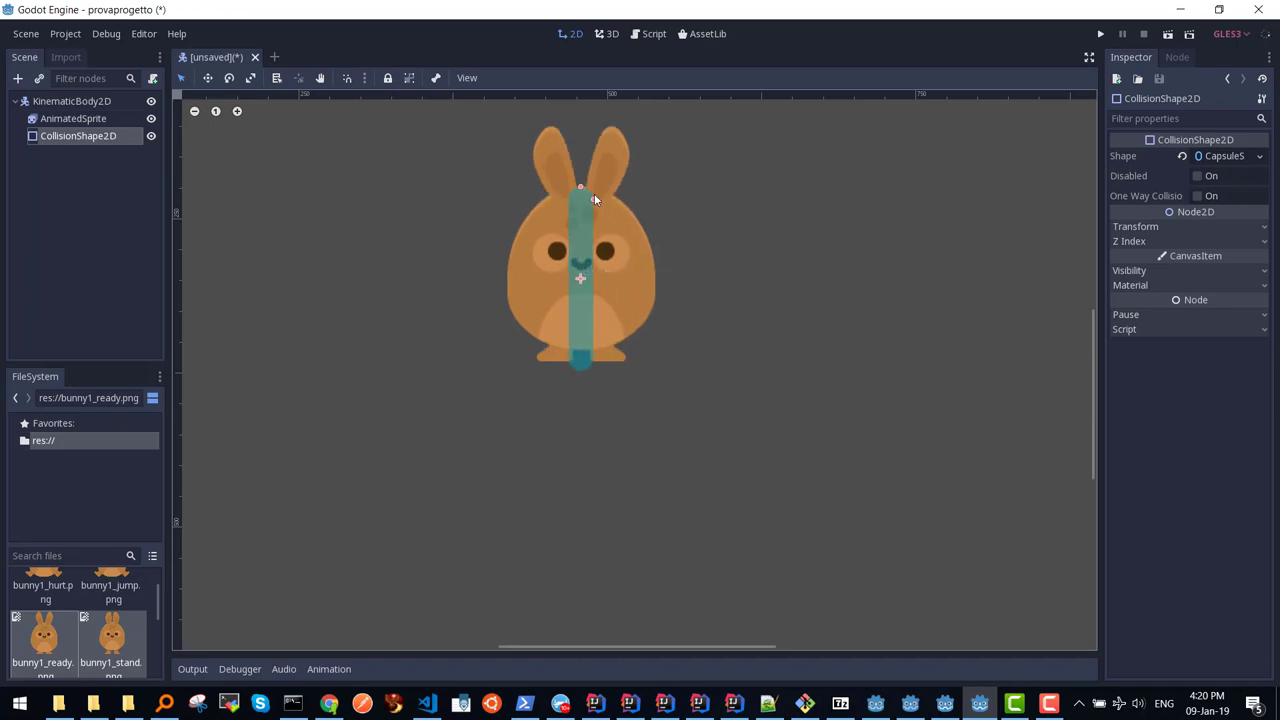
drag(594, 199, 657, 199)
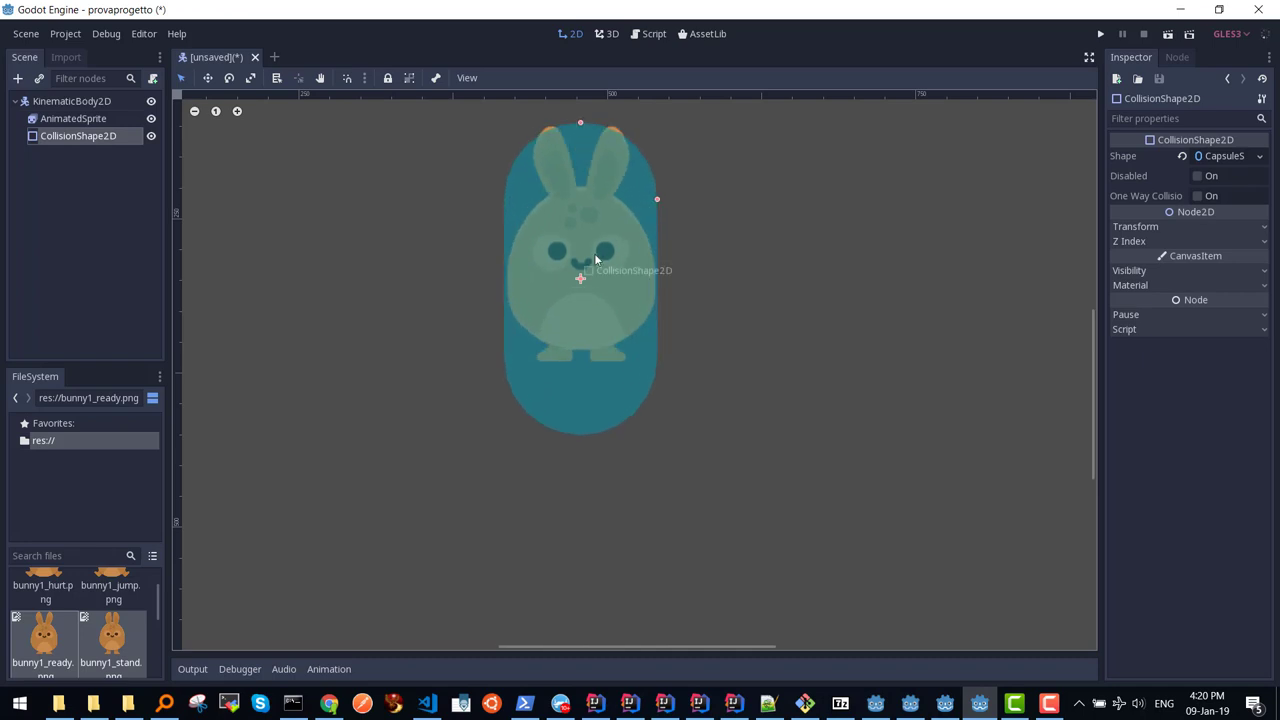
drag(588, 261, 591, 201)
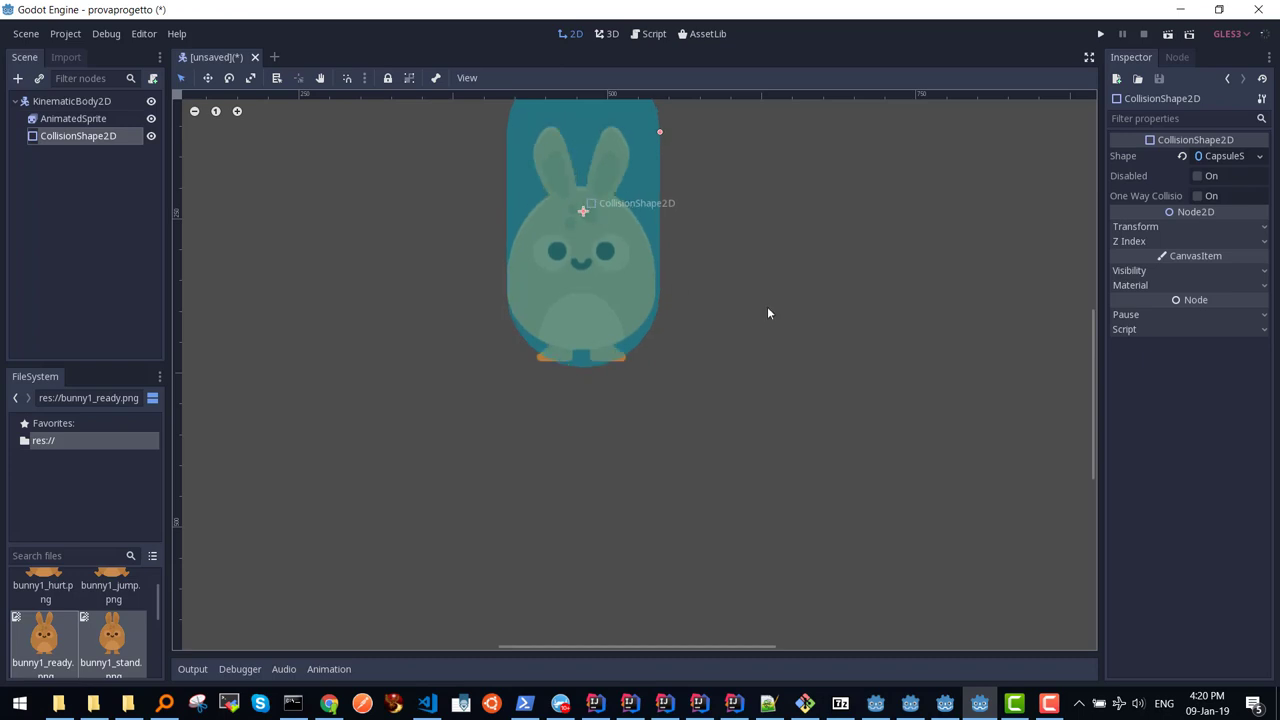
Step: Lower the capsule's top below the ears, narrow it, and centre it on the bunny's round body
drag(1094, 336, 1096, 288)
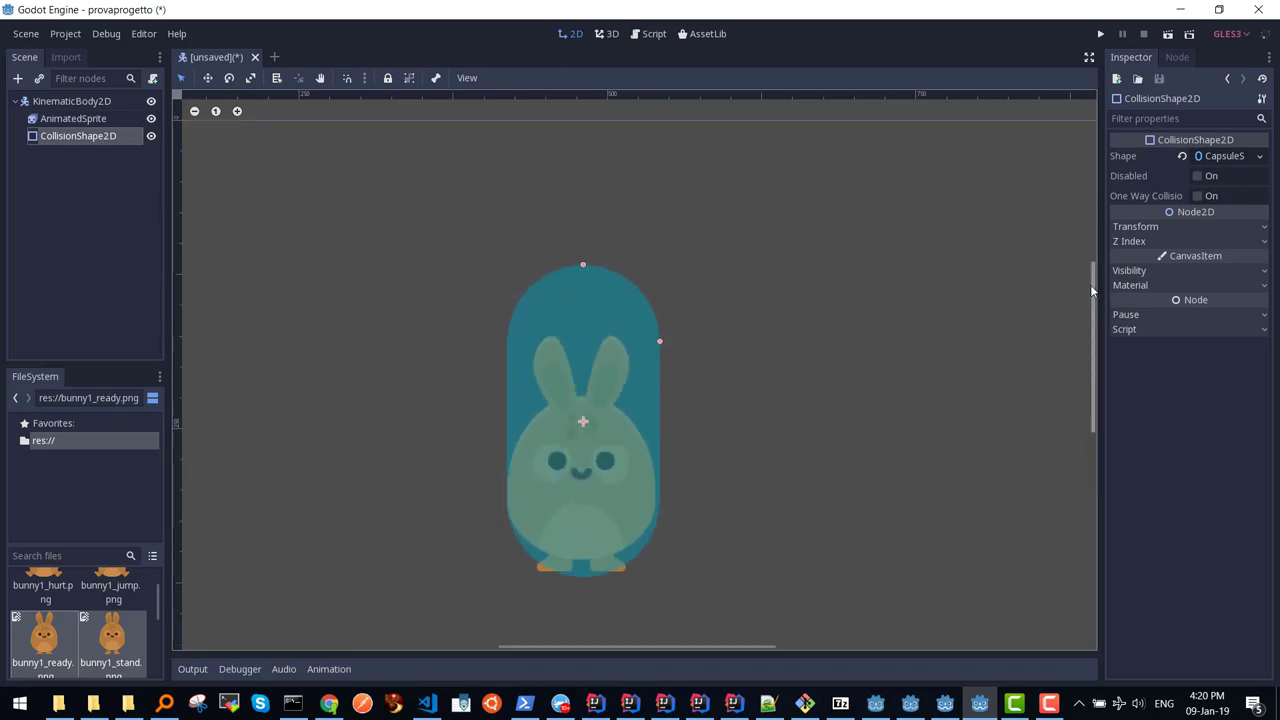
drag(582, 257, 583, 316)
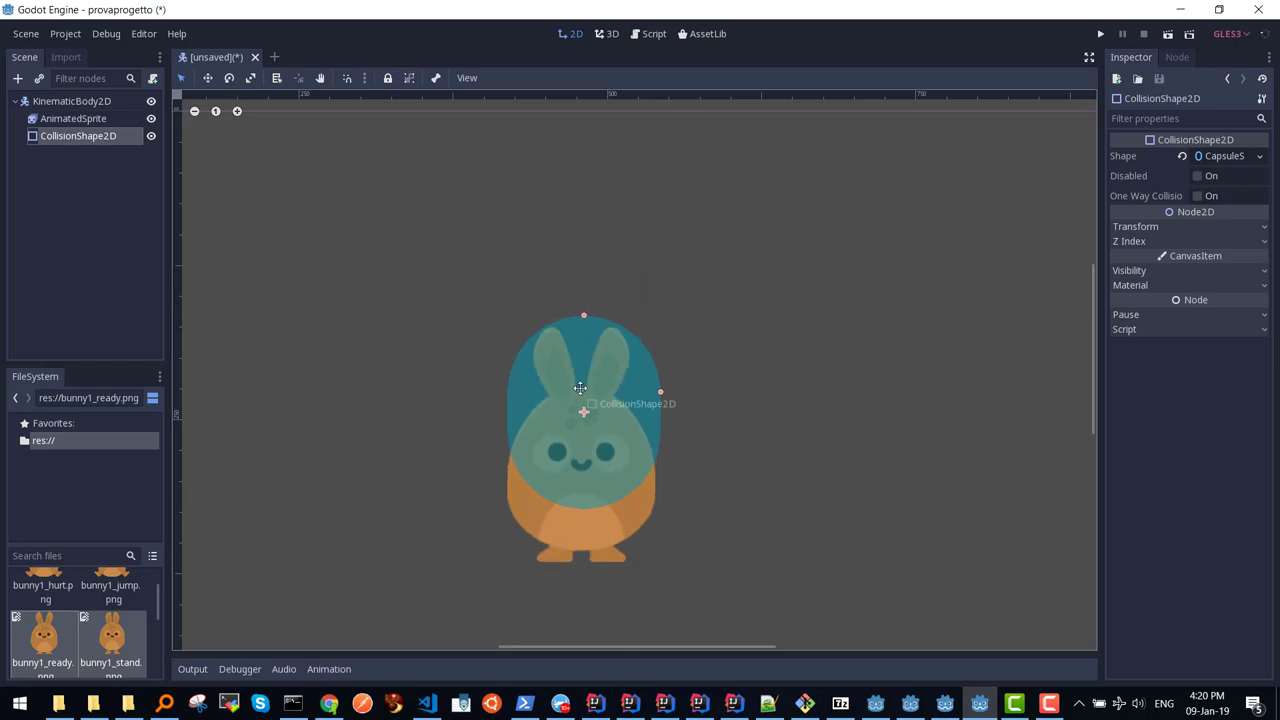
drag(577, 380, 576, 438)
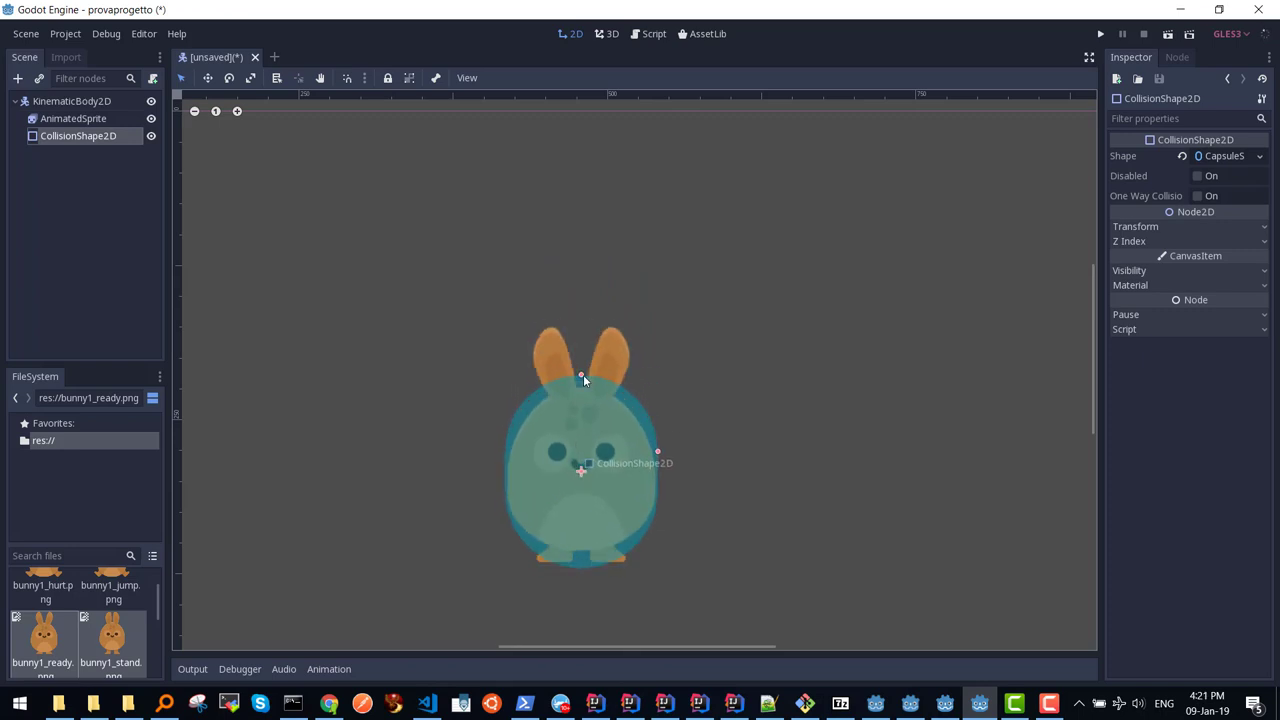
drag(583, 374, 583, 385)
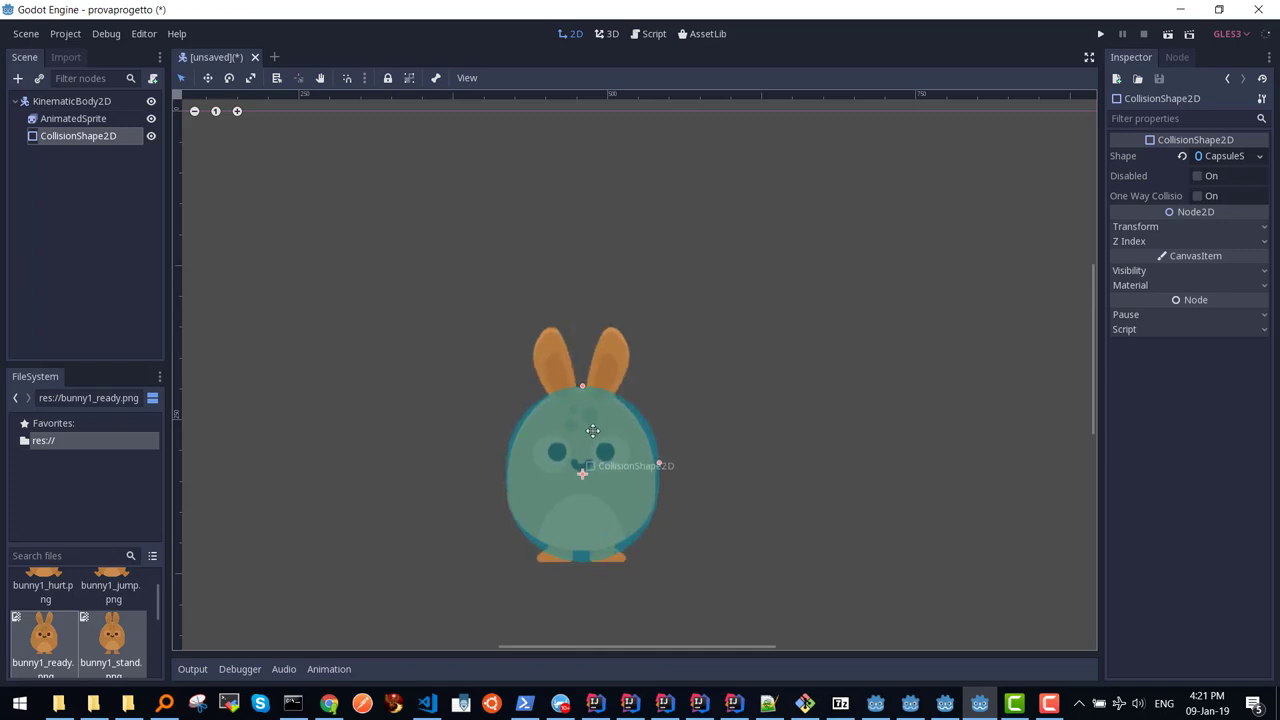
drag(593, 429, 593, 437)
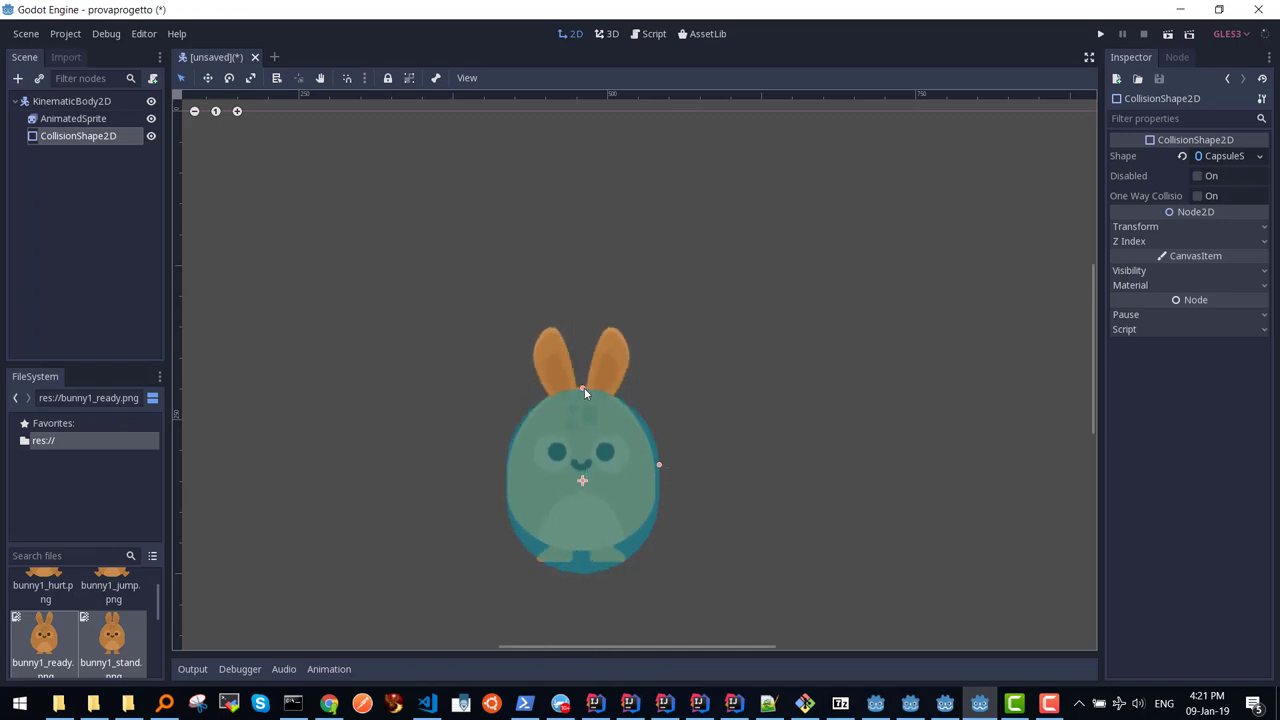
drag(587, 457, 587, 447)
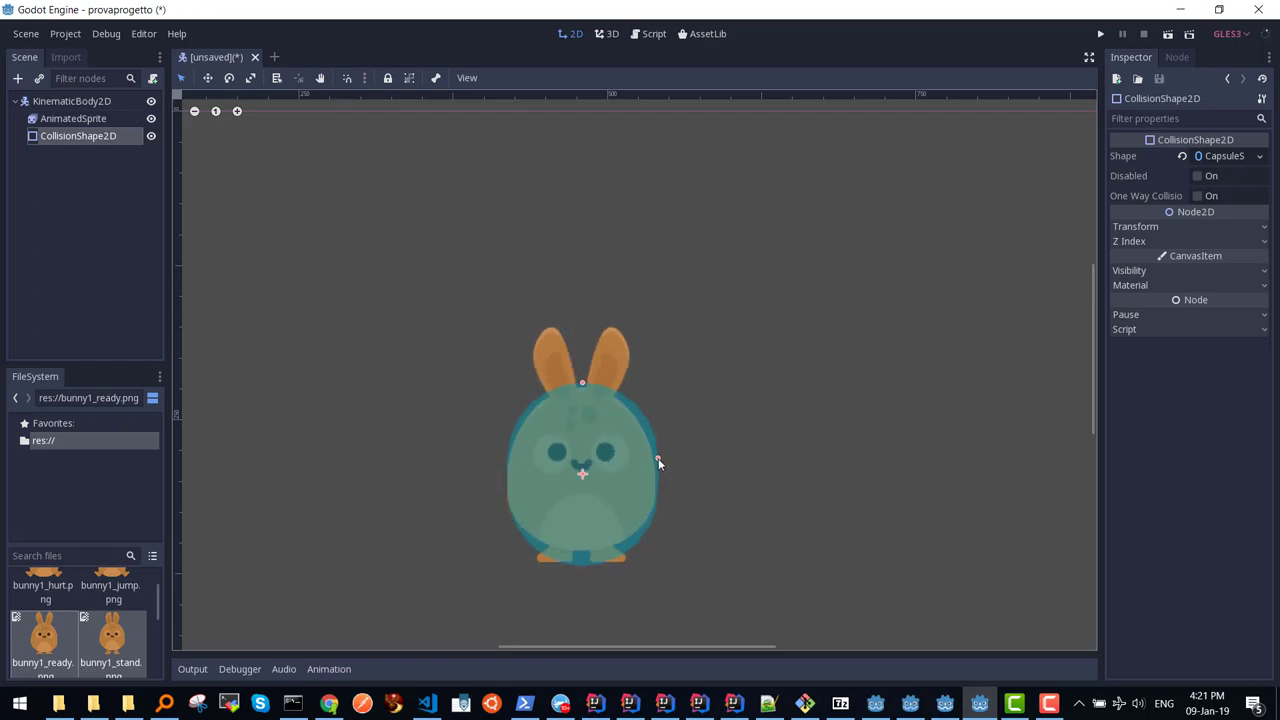
drag(659, 457, 654, 456)
drag(622, 443, 621, 443)
Step: Attach a new KinematicBody2D.gd script to the KinematicBody2D root, then switch to player1.gd in the browser
click(72, 100)
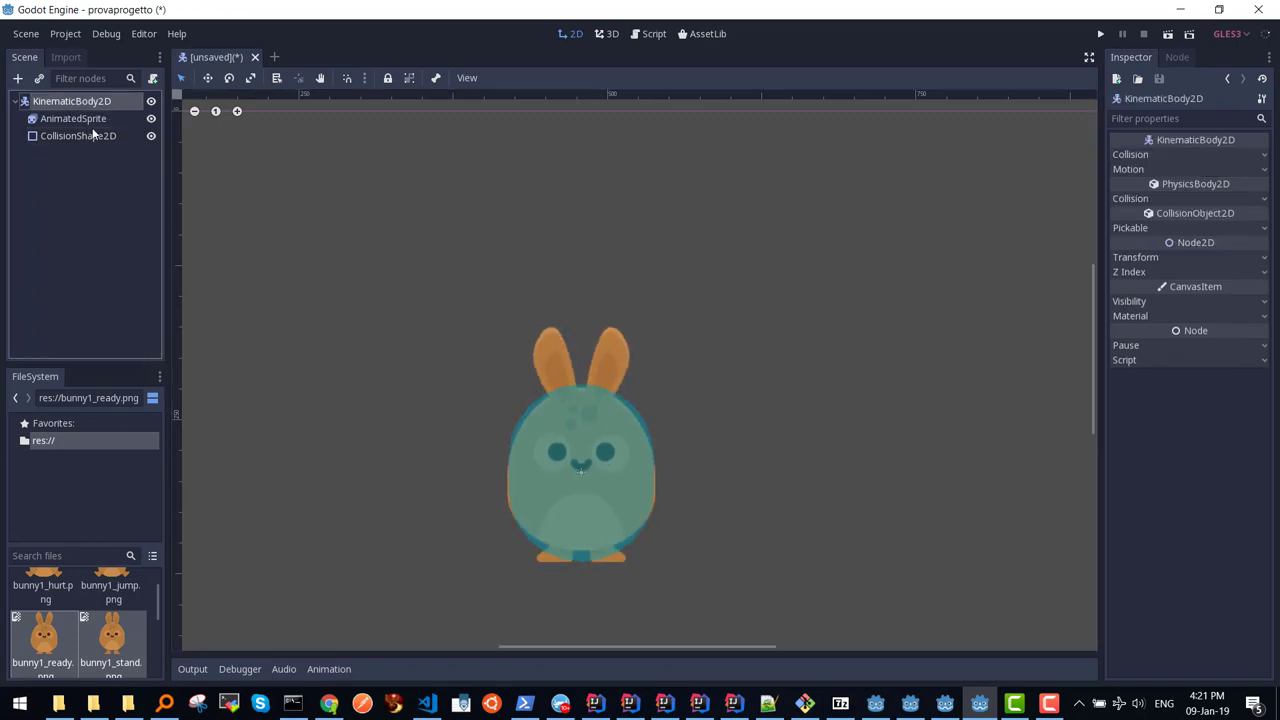
click(153, 79)
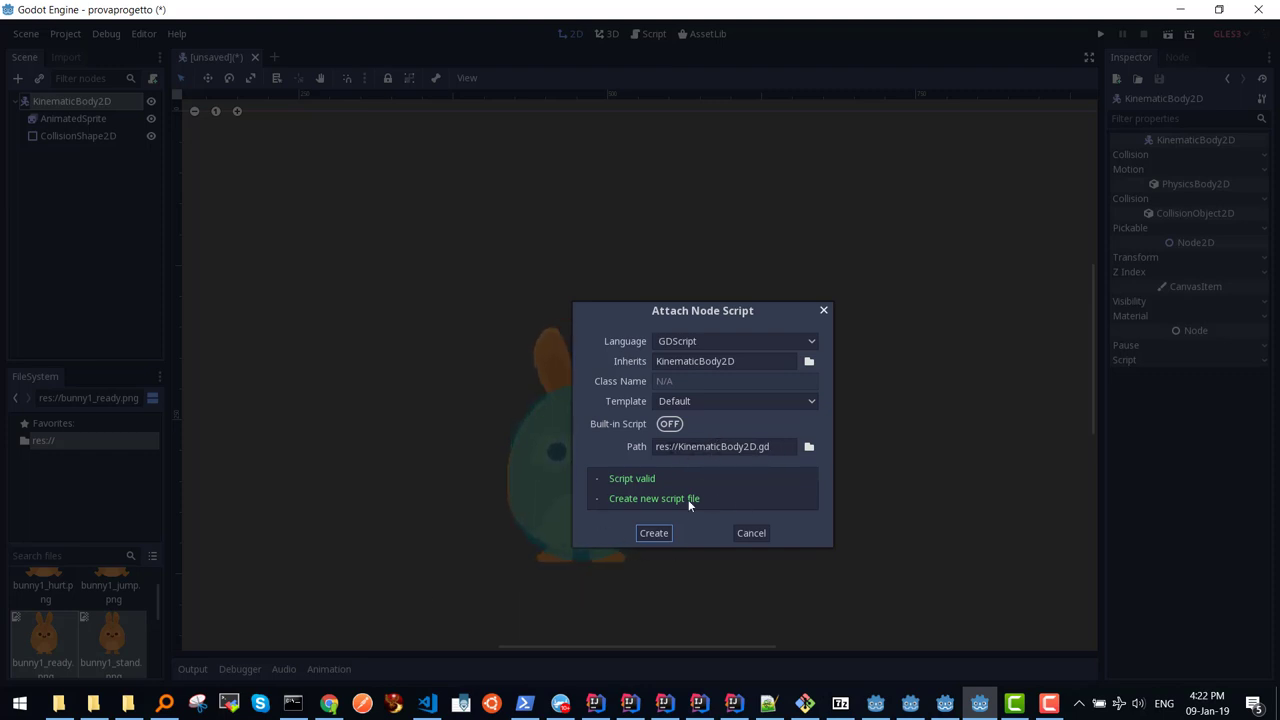
click(653, 533)
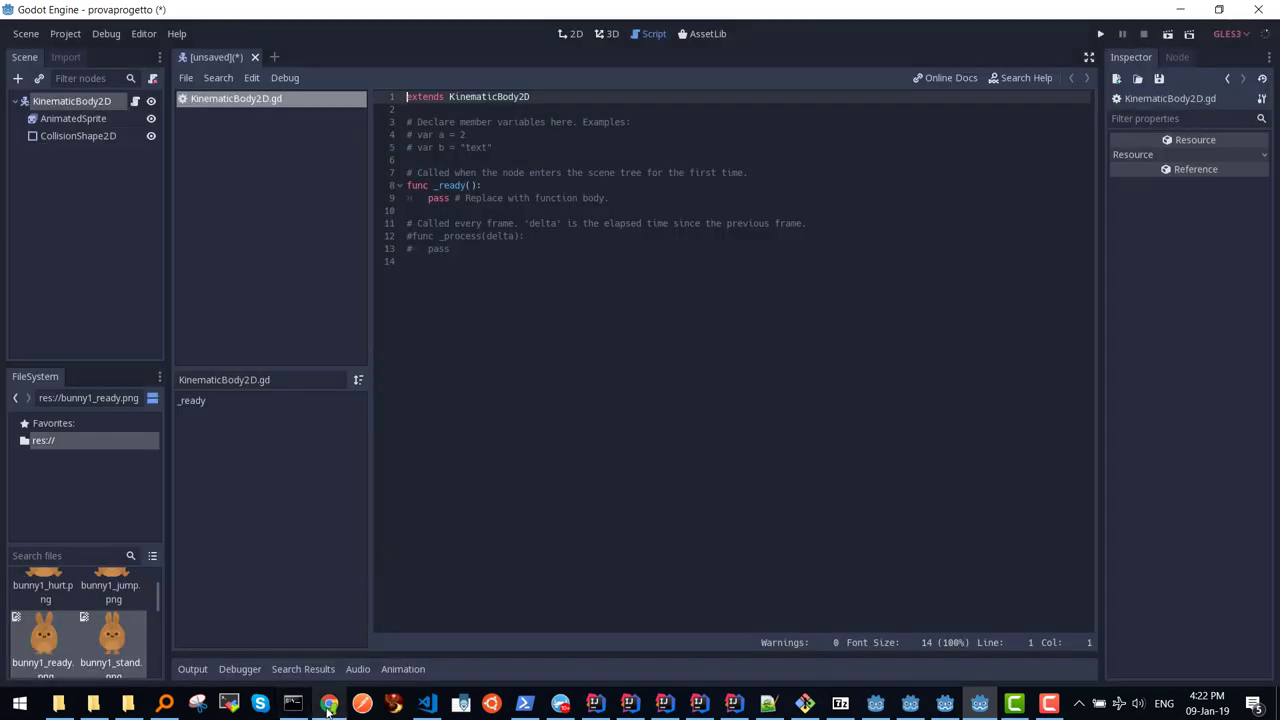
click(329, 704)
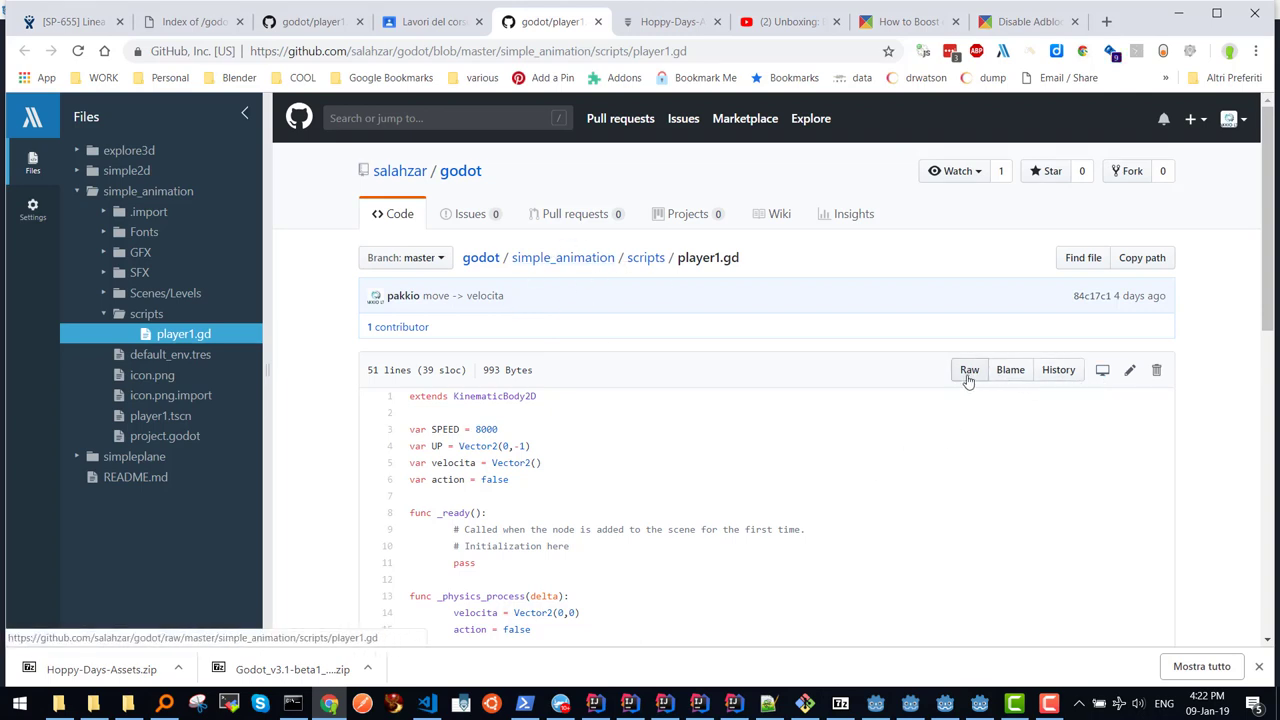
Step: Open player1.gd as raw text, select all its code, and return to the provaprogetto Godot editor
click(968, 379)
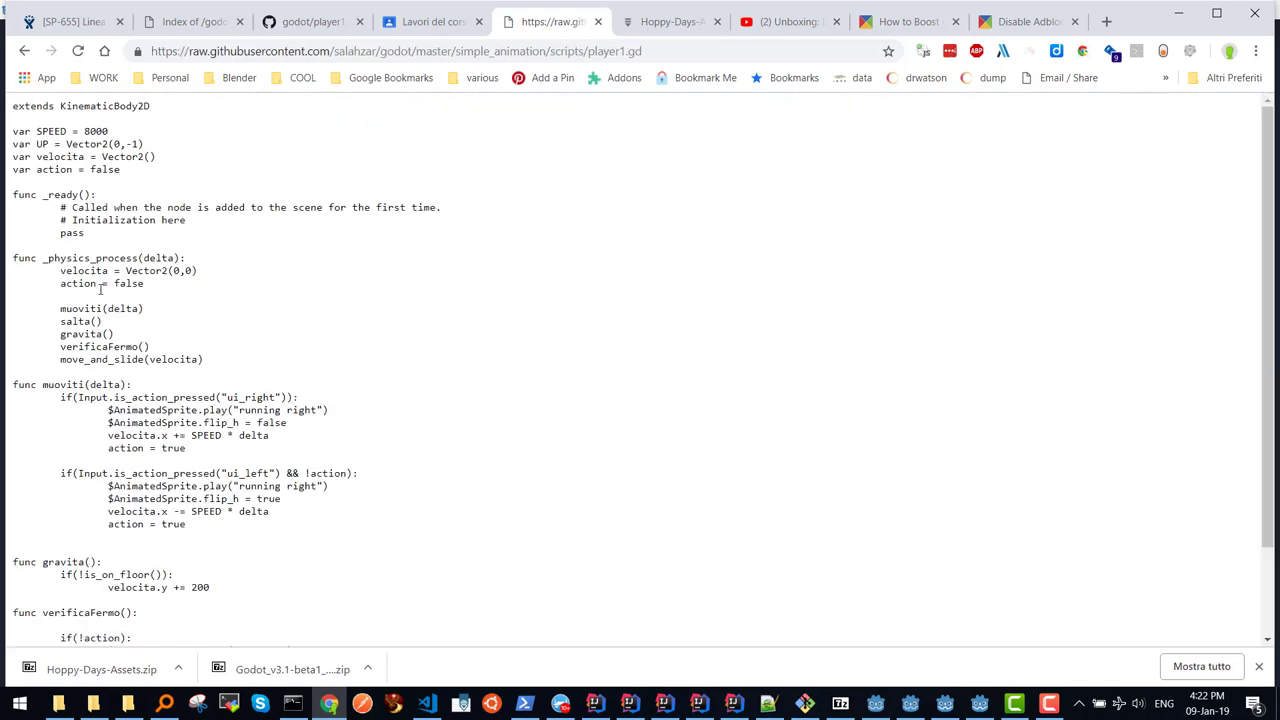
key(ctrl+a)
key(ctrl+c)
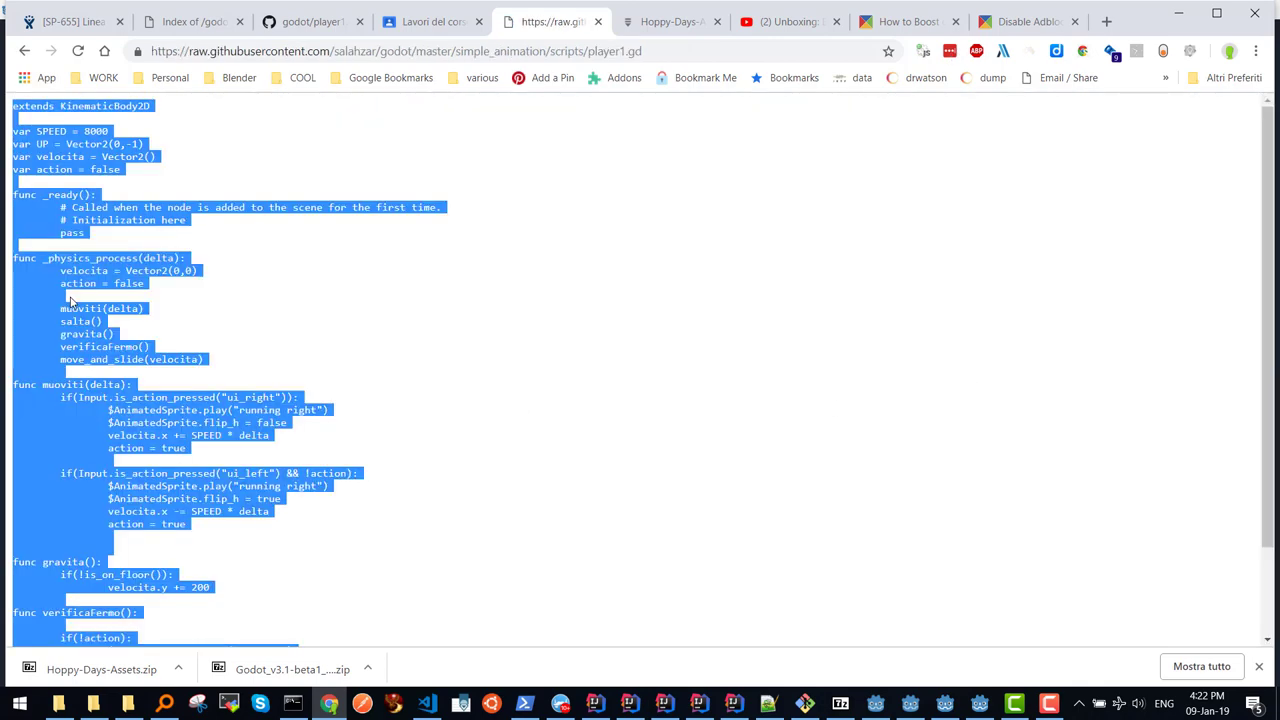
click(873, 705)
click(910, 705)
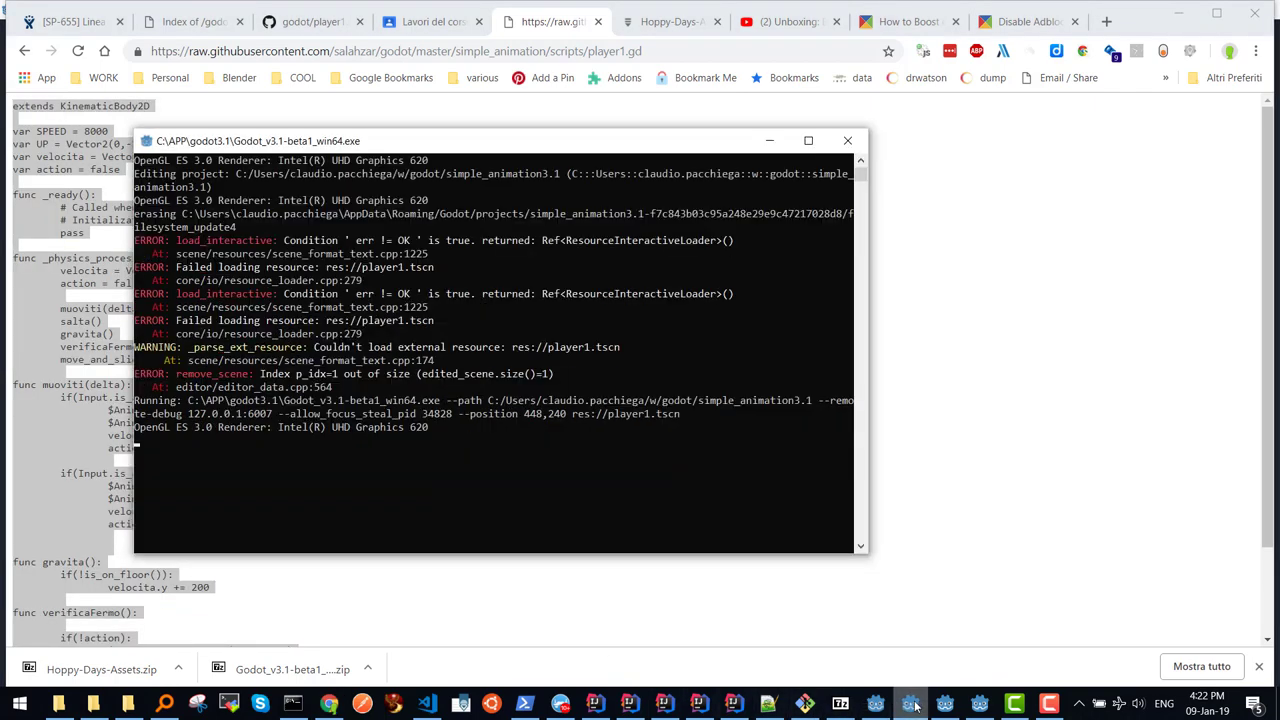
click(945, 704)
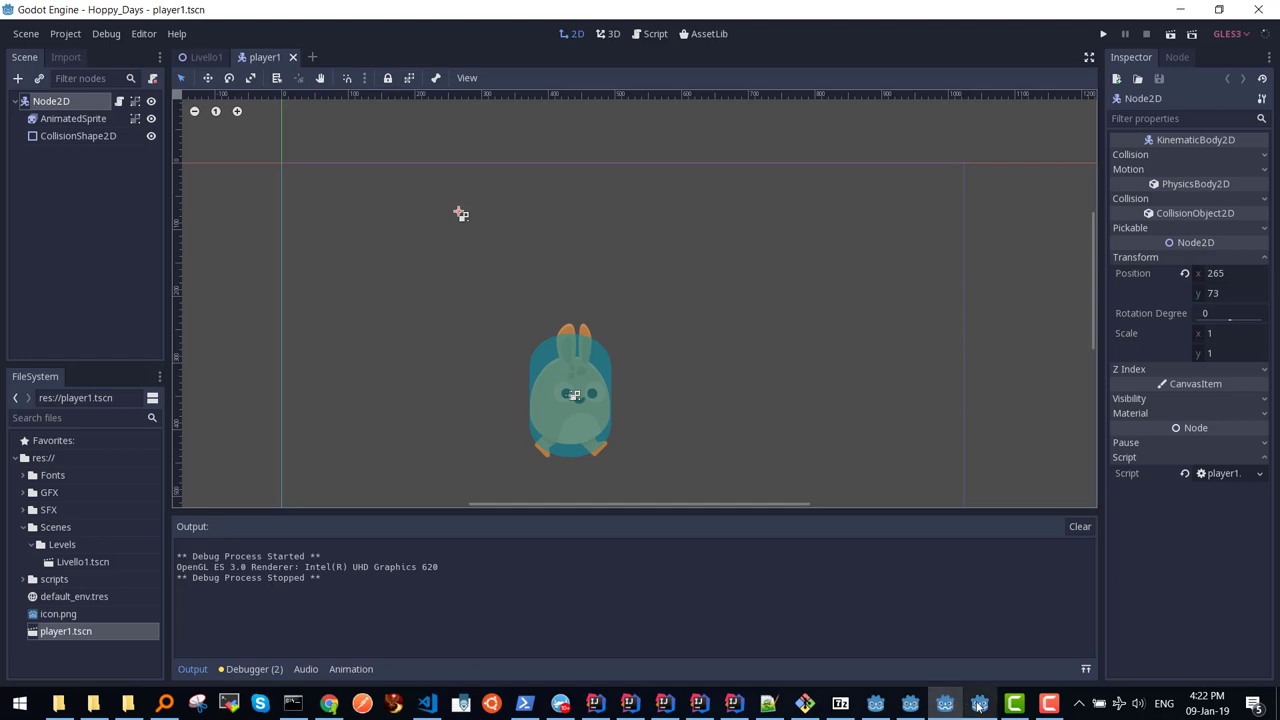
click(979, 705)
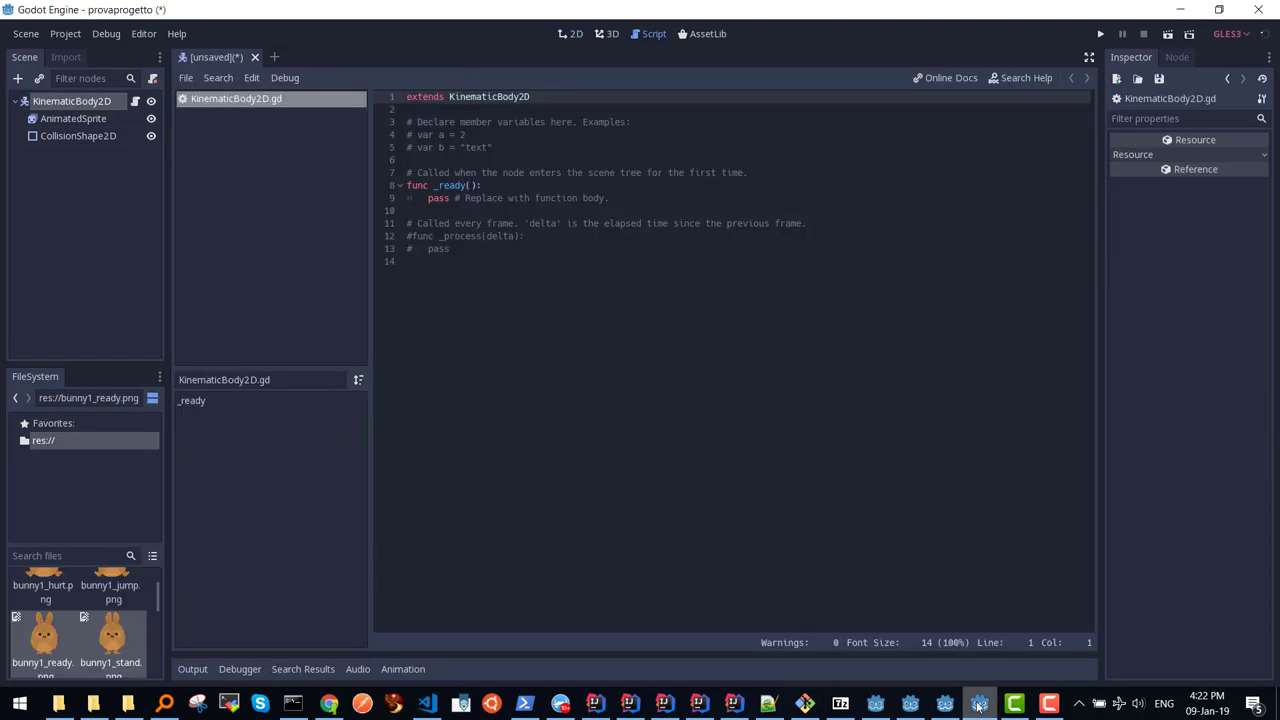
Step: Replace the KinematicBody2D.gd template with the pasted player1.gd code, then start saving the scene
click(445, 264)
key(ctrl+a)
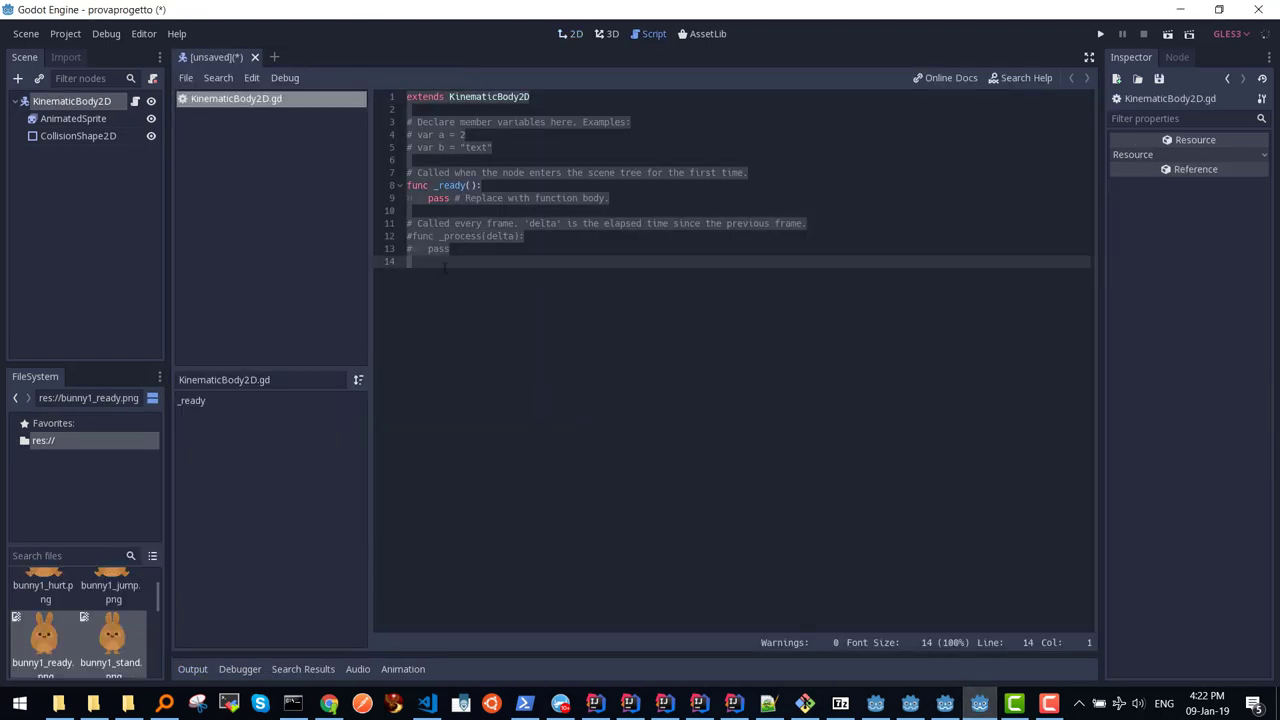
key(ctrl+v)
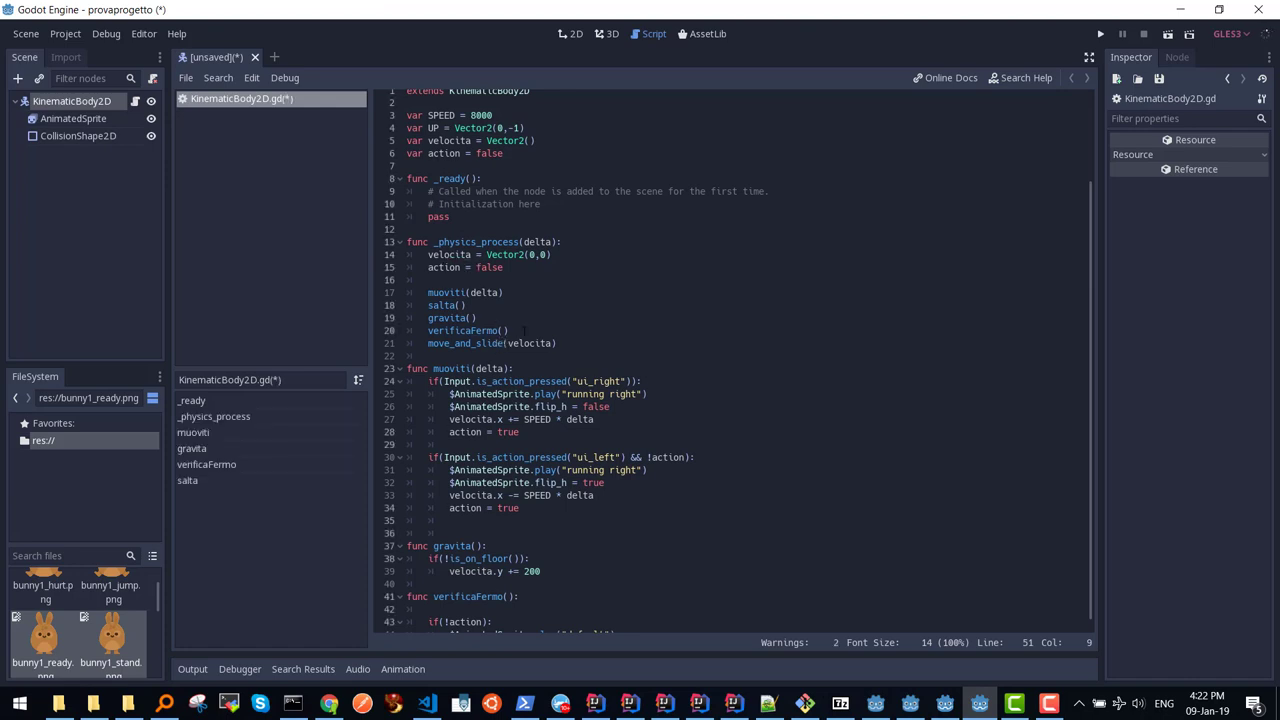
key(ctrl+s)
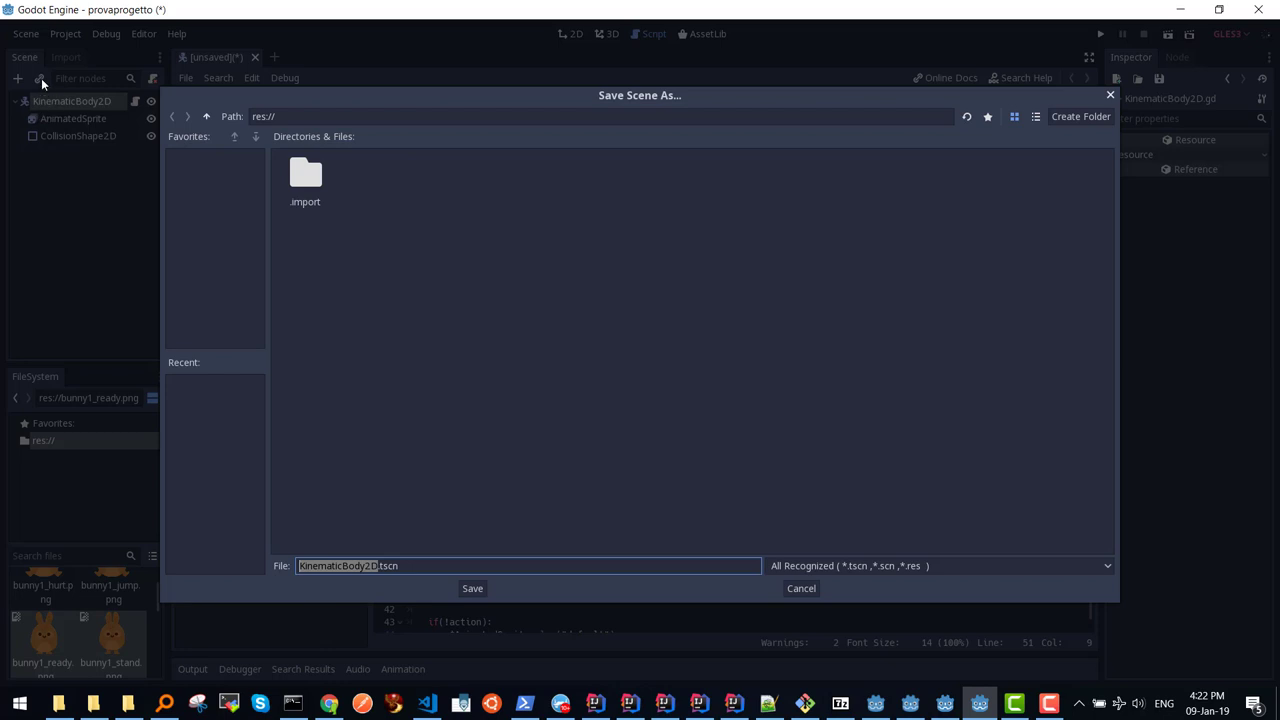
Step: Confirm the save as KinematicBody2D.tscn and scroll through the 51-line player script
click(472, 588)
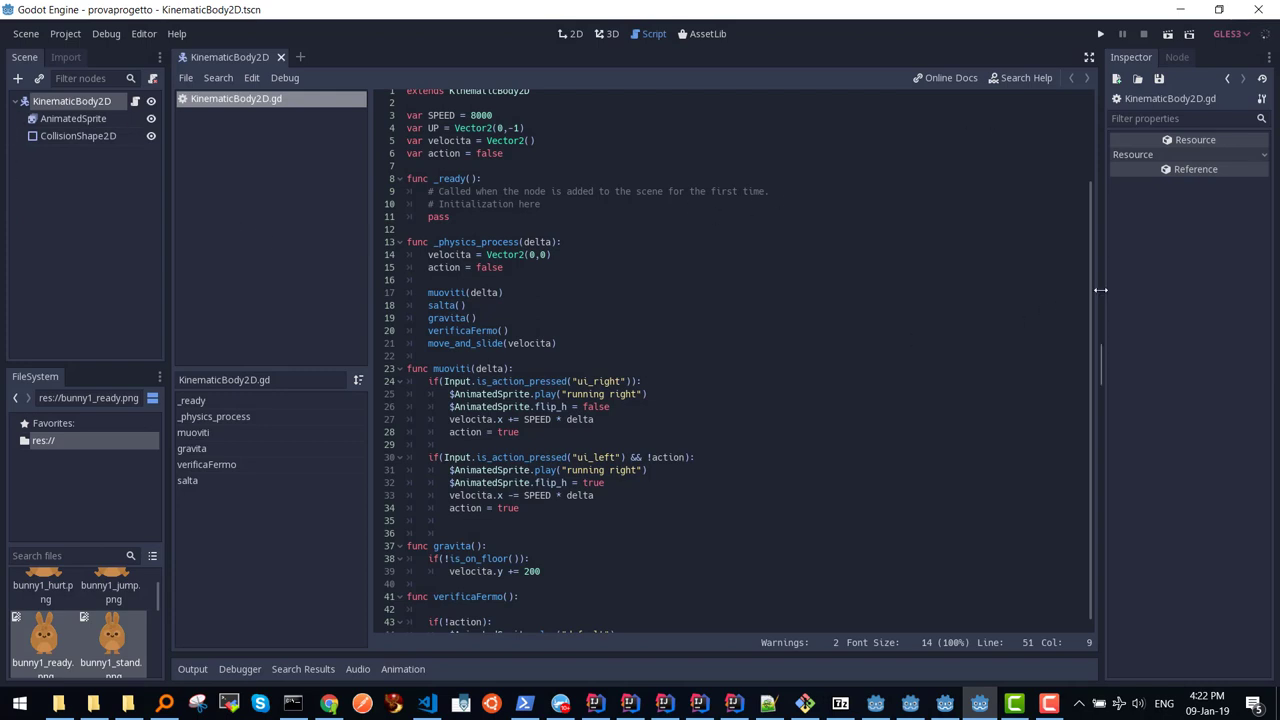
scroll(1088, 185, down, 3)
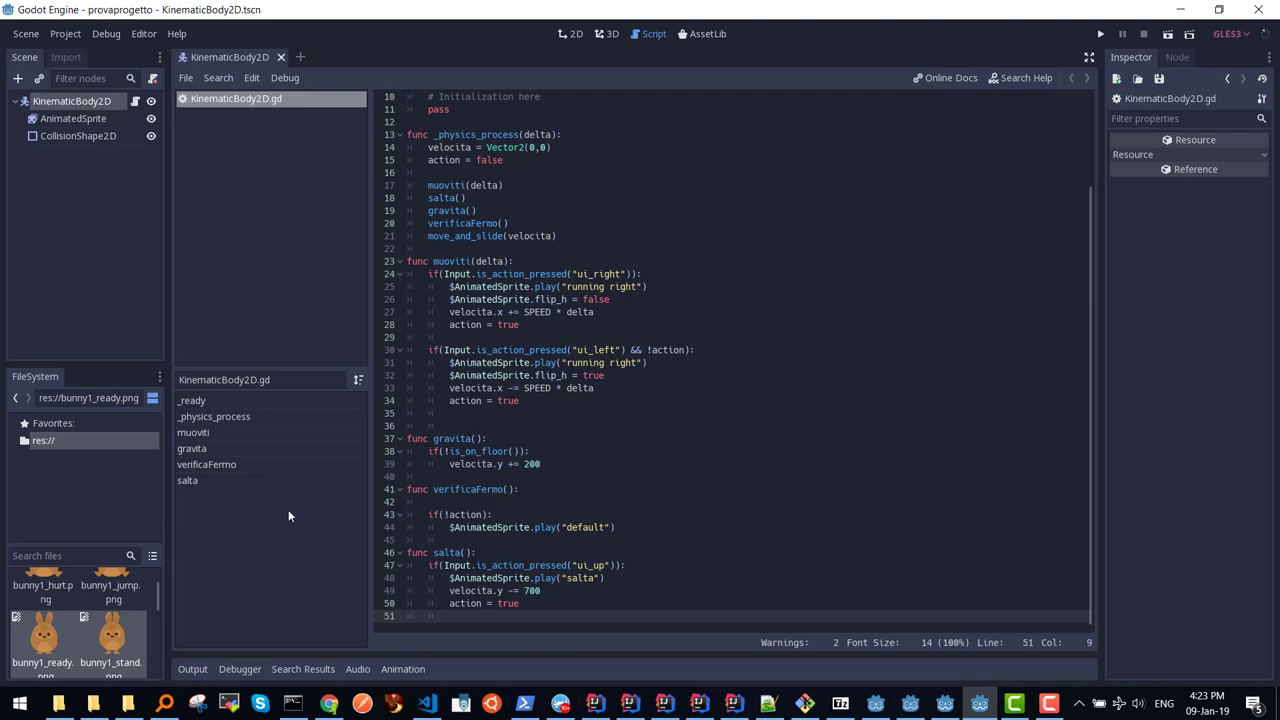
Step: Add a new SpriteFrames animation to the AnimatedSprite named 'running right'
click(66, 121)
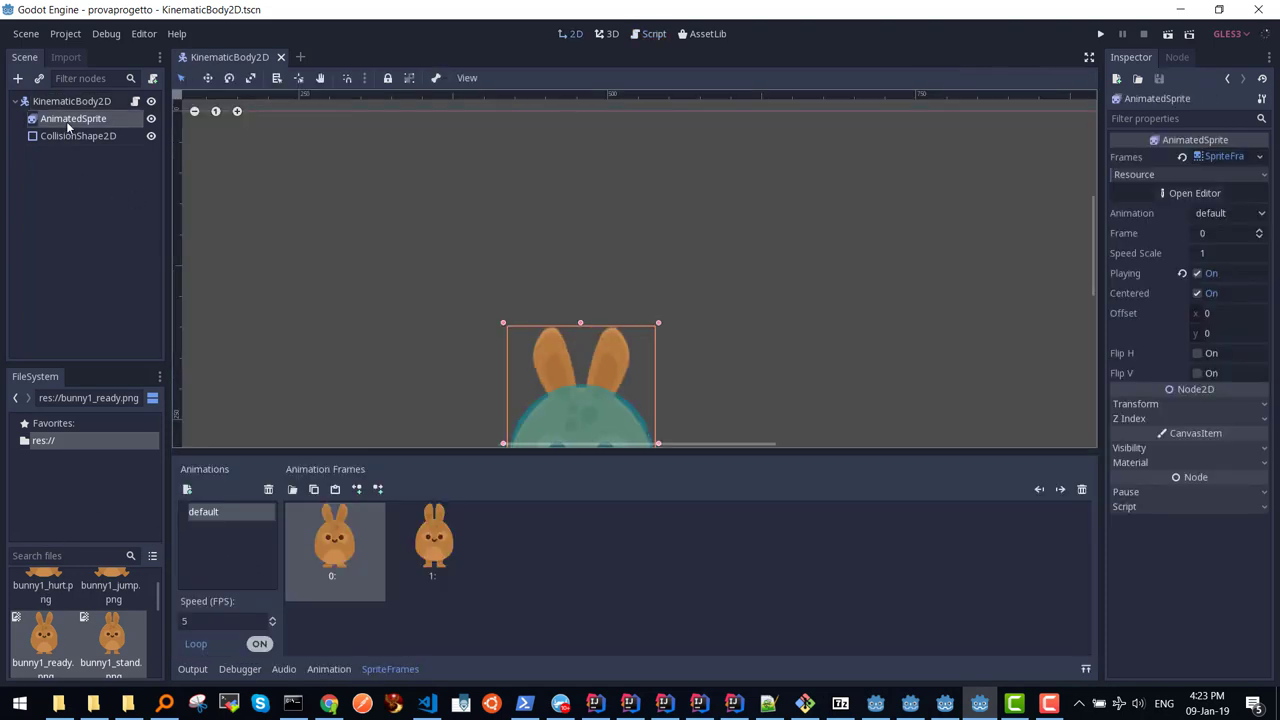
click(187, 490)
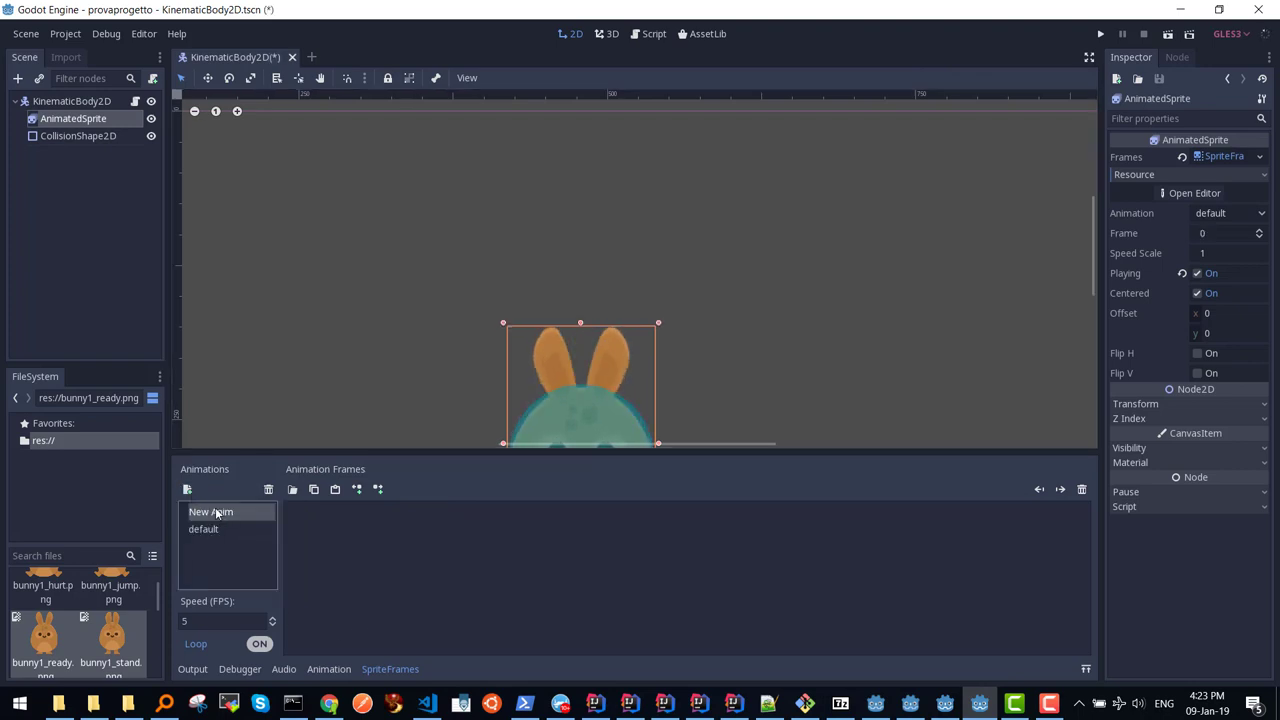
double_click(217, 513)
text(runn)
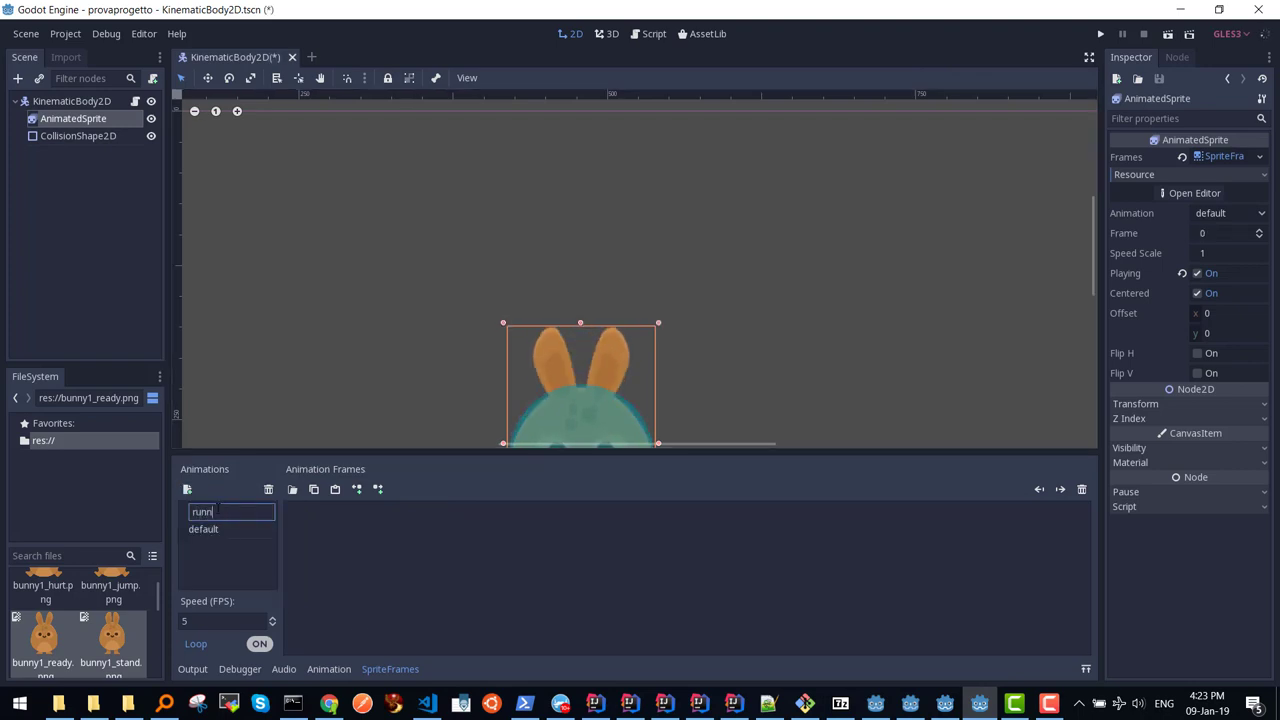
text(ing right)
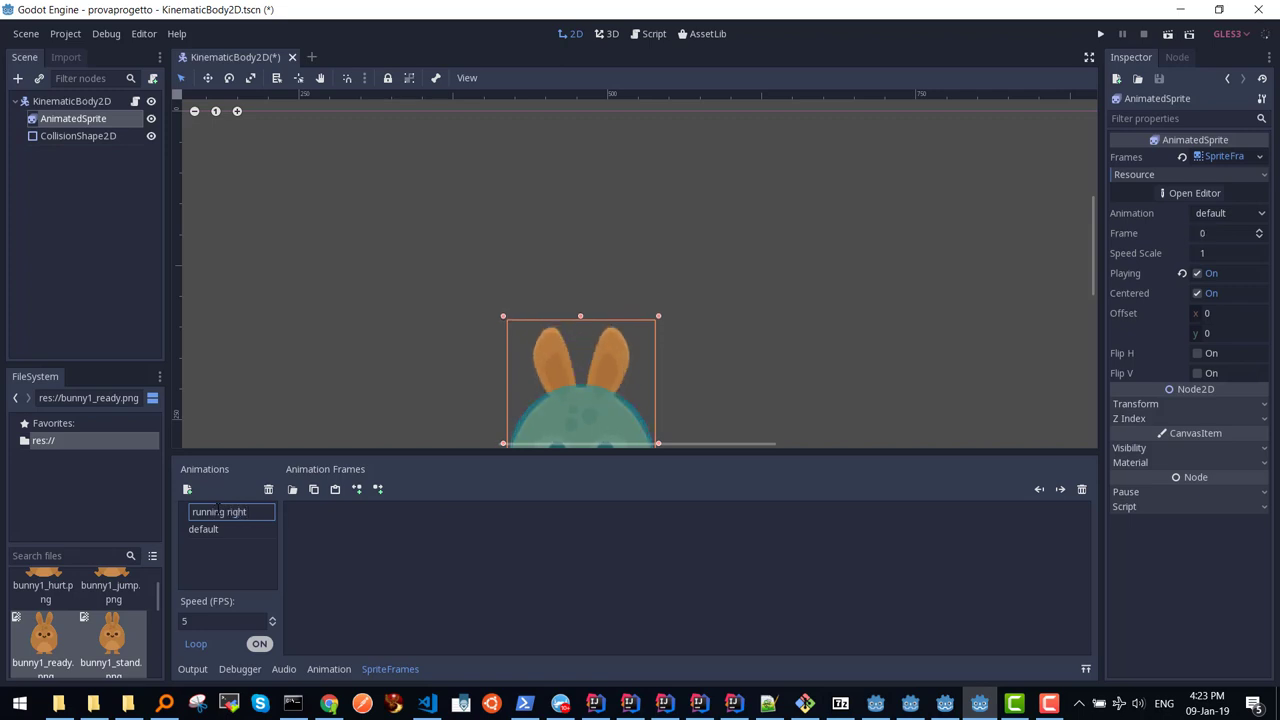
key(Return)
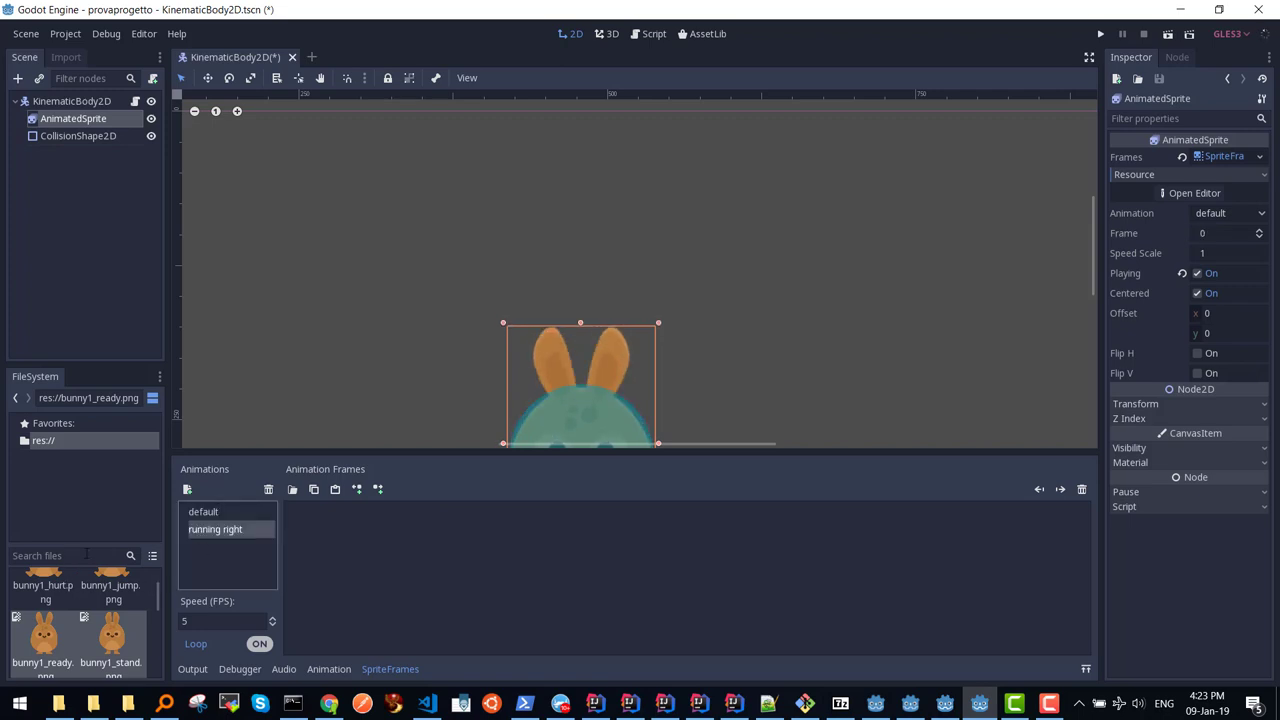
Step: Drag bunny1_walk1 and bunny1_walk2 into the running right animation frames
drag(92, 546, 92, 474)
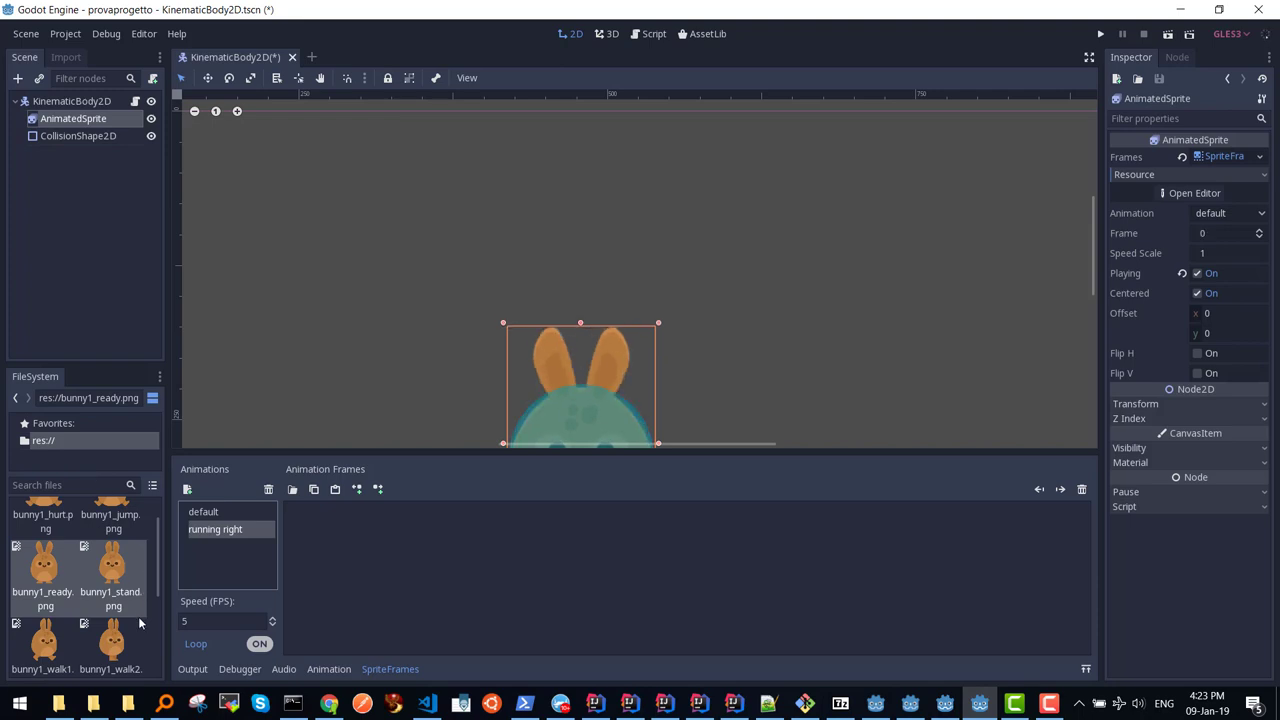
click(41, 651)
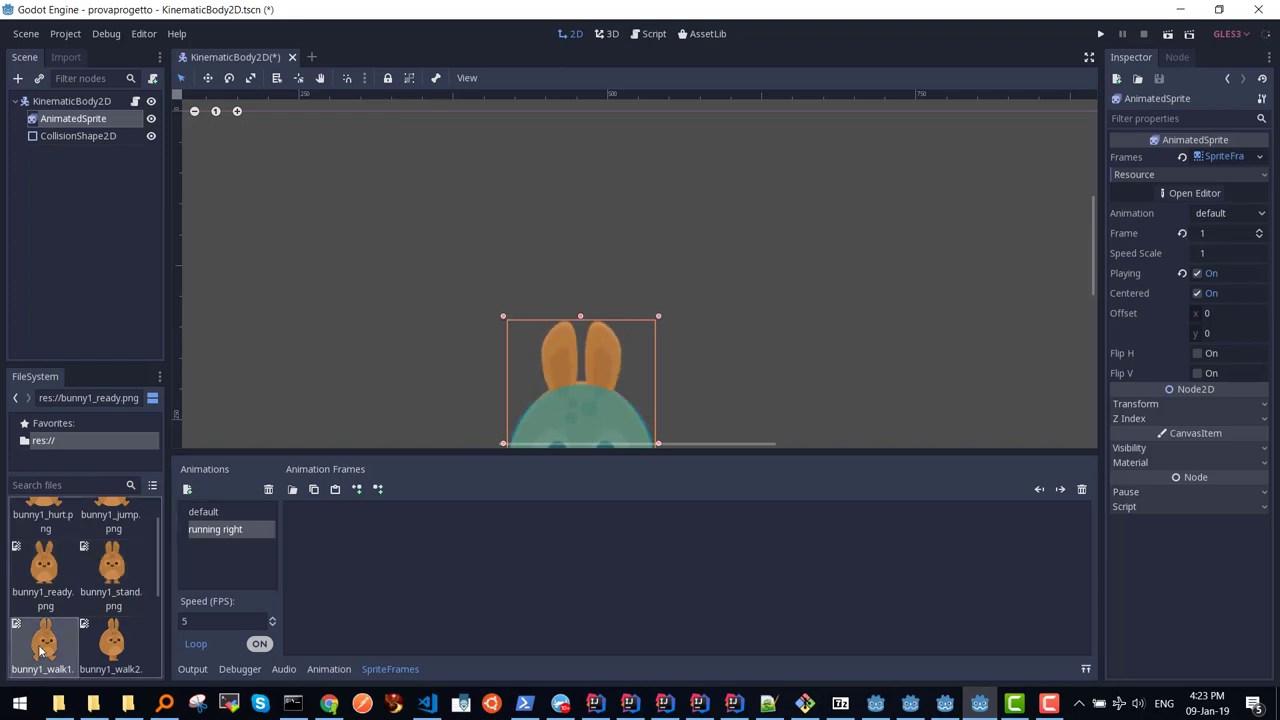
shift+click(98, 650)
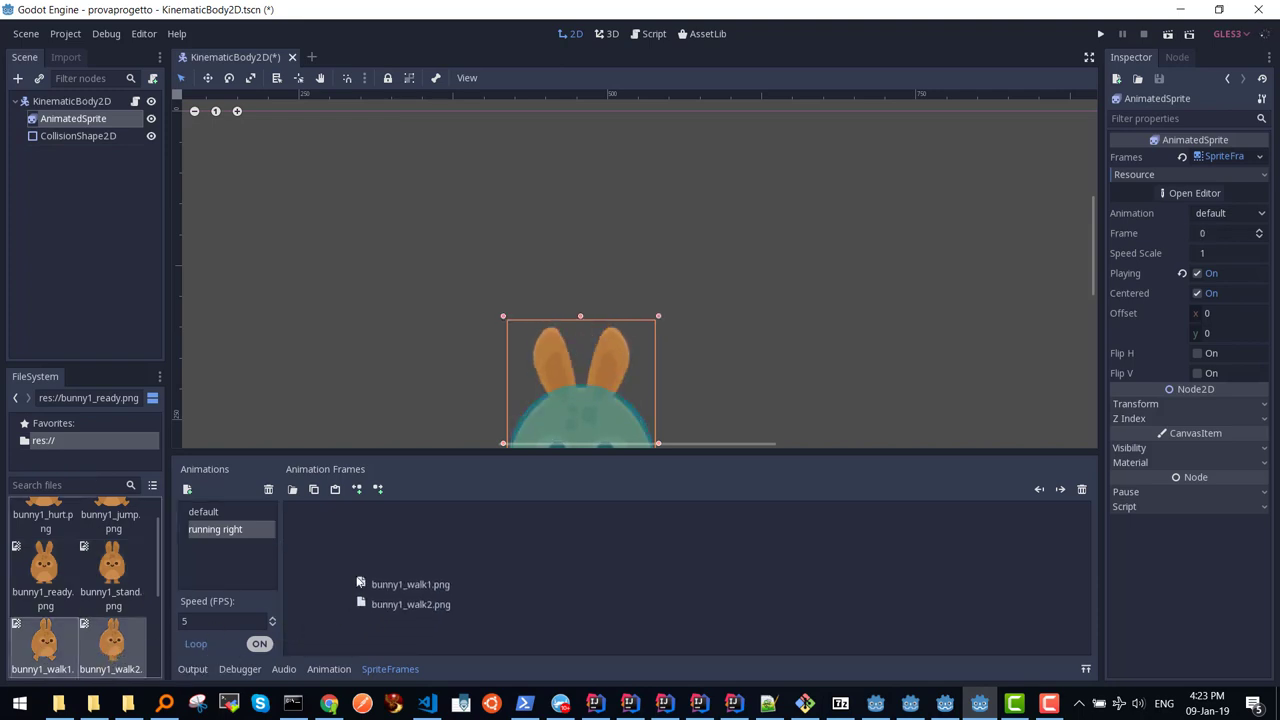
drag(98, 650, 356, 575)
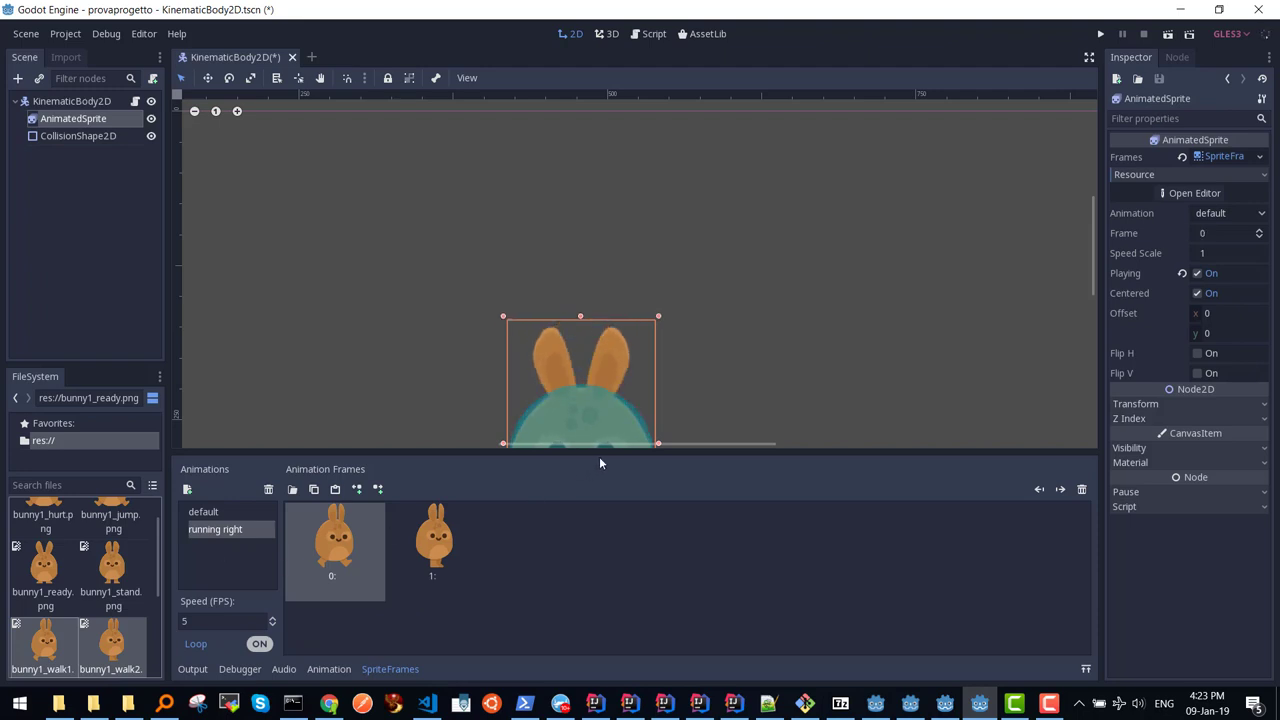
scroll(836, 314, down, 2)
drag(1090, 271, 1098, 278)
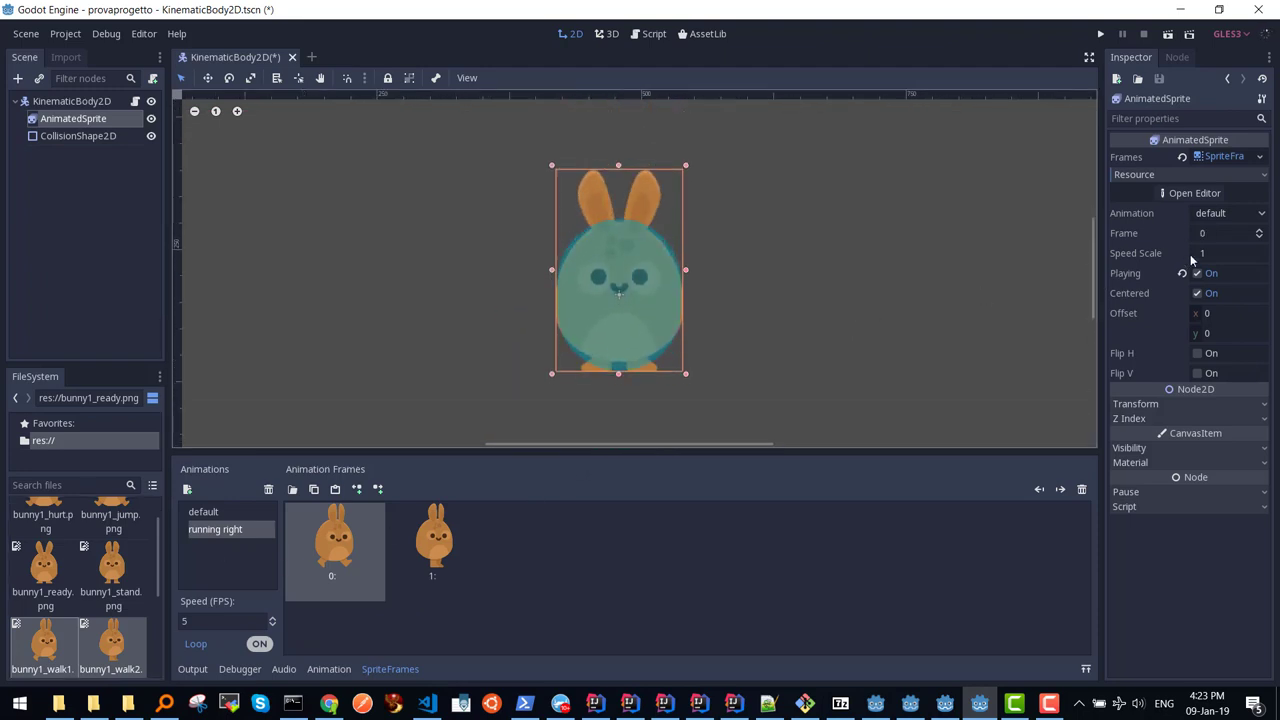
Step: Check the sprite's playable animations list, including default and running right, and save the scene
click(1262, 213)
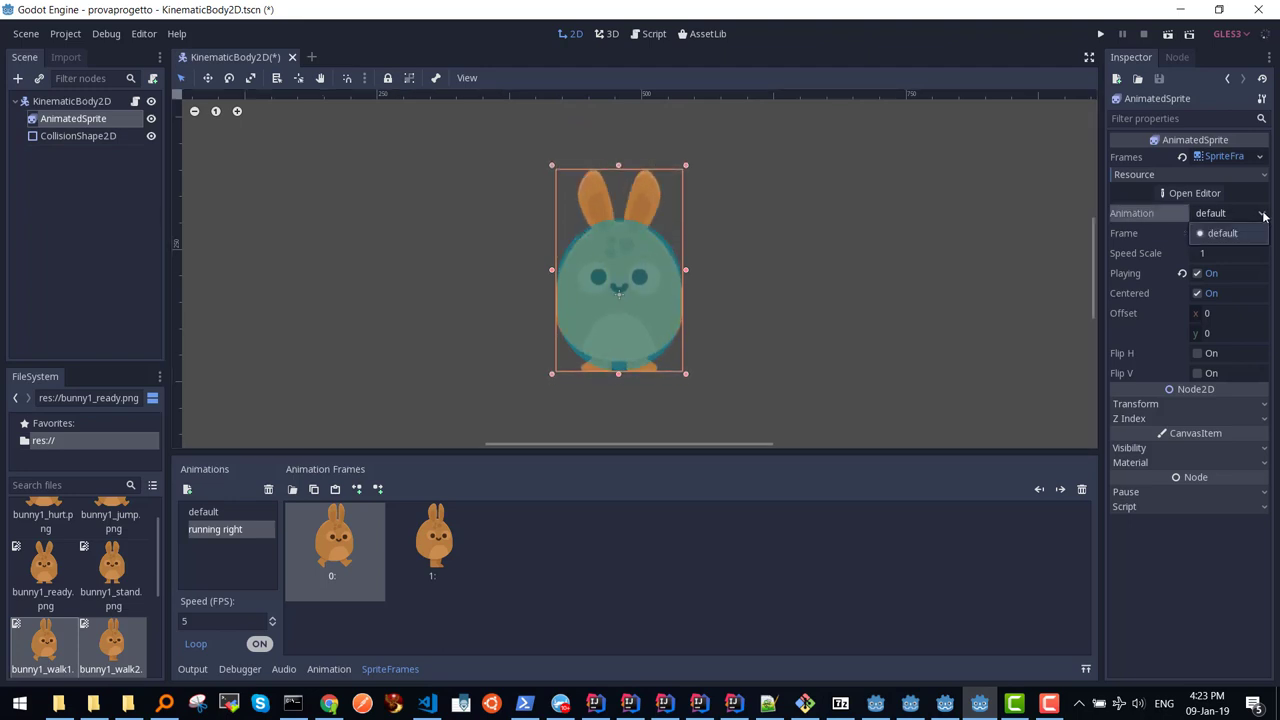
click(1221, 215)
click(1221, 215)
click(278, 543)
click(205, 513)
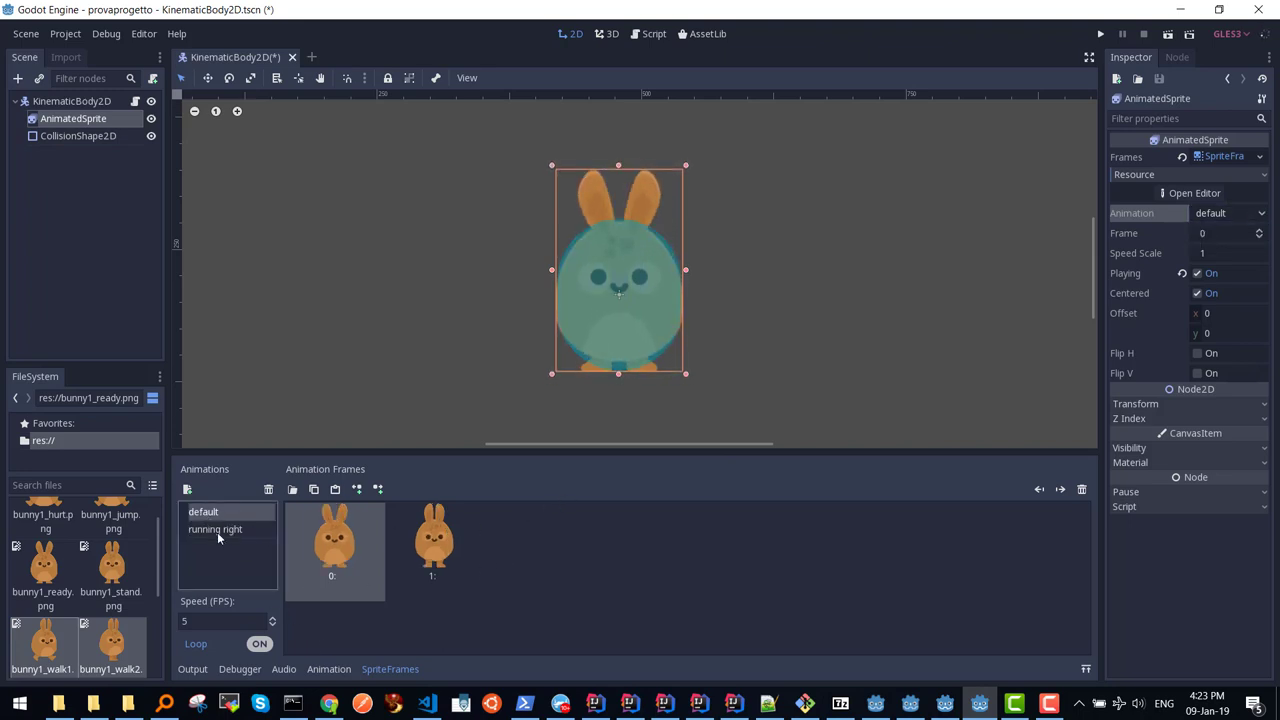
click(218, 530)
key(ctrl+s)
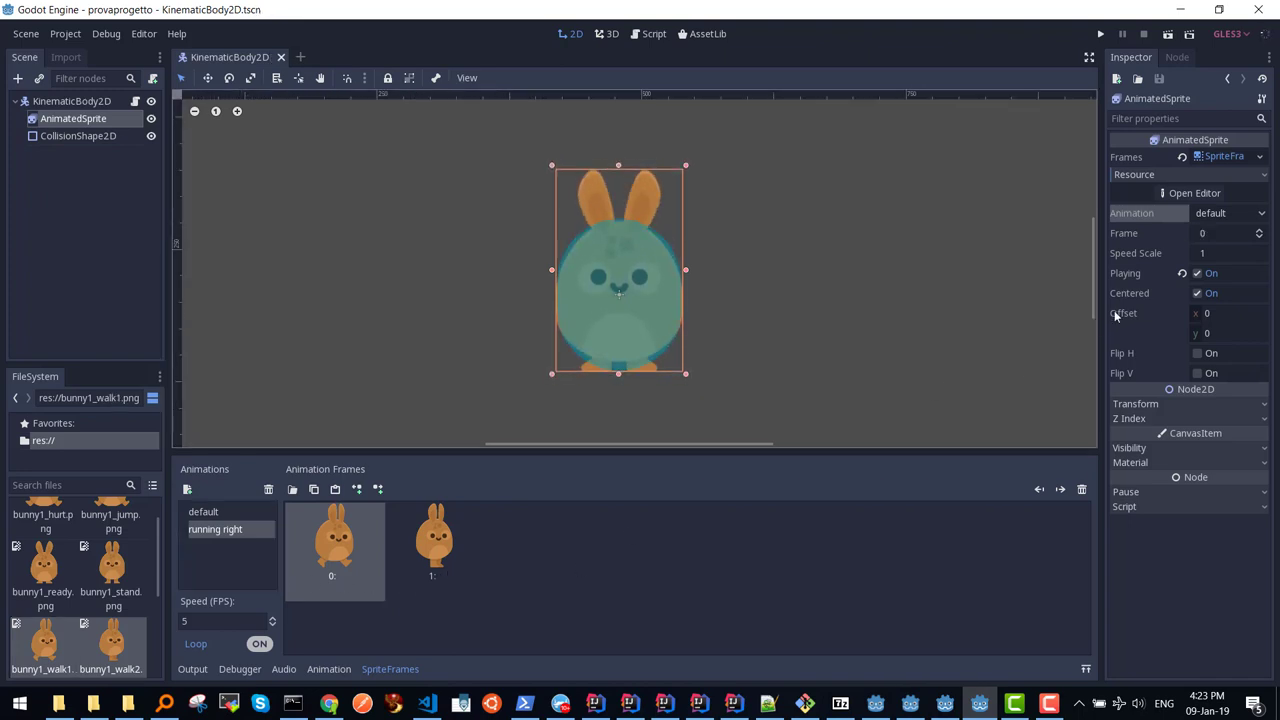
click(1263, 216)
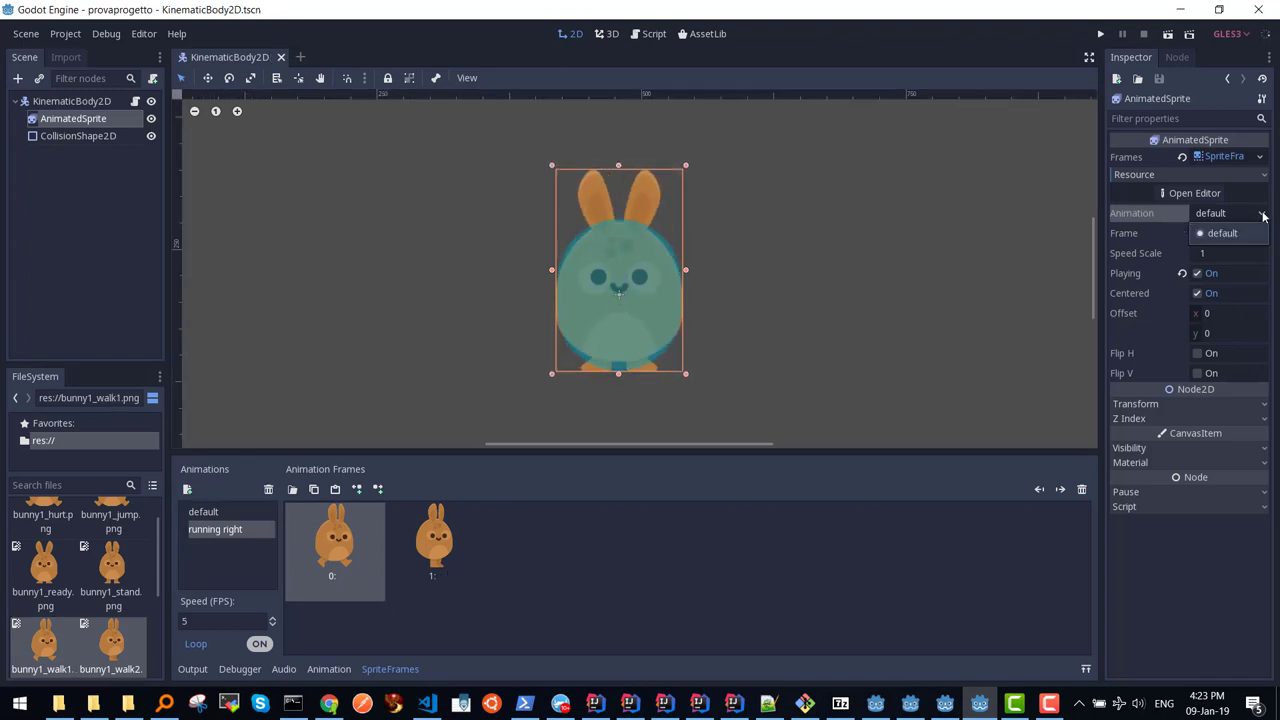
click(1231, 215)
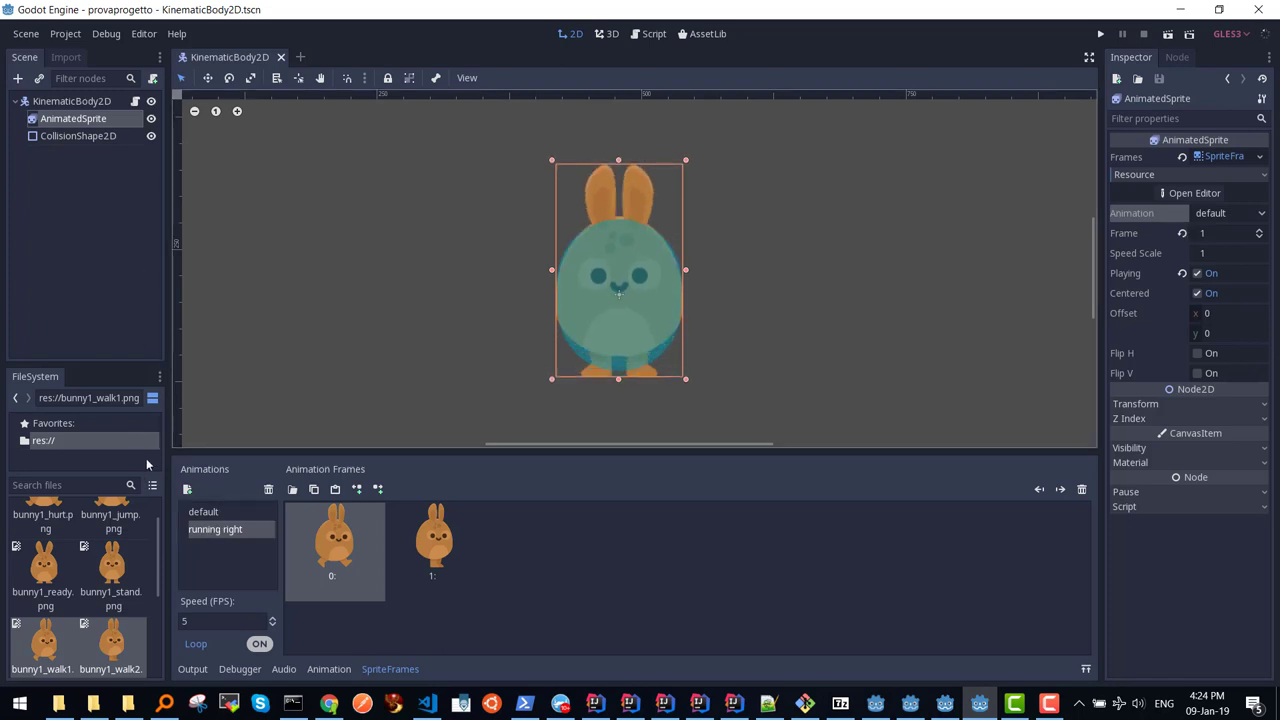
Step: Create a third SpriteFrames animation named 'salta'
scroll(158, 562, up, 1)
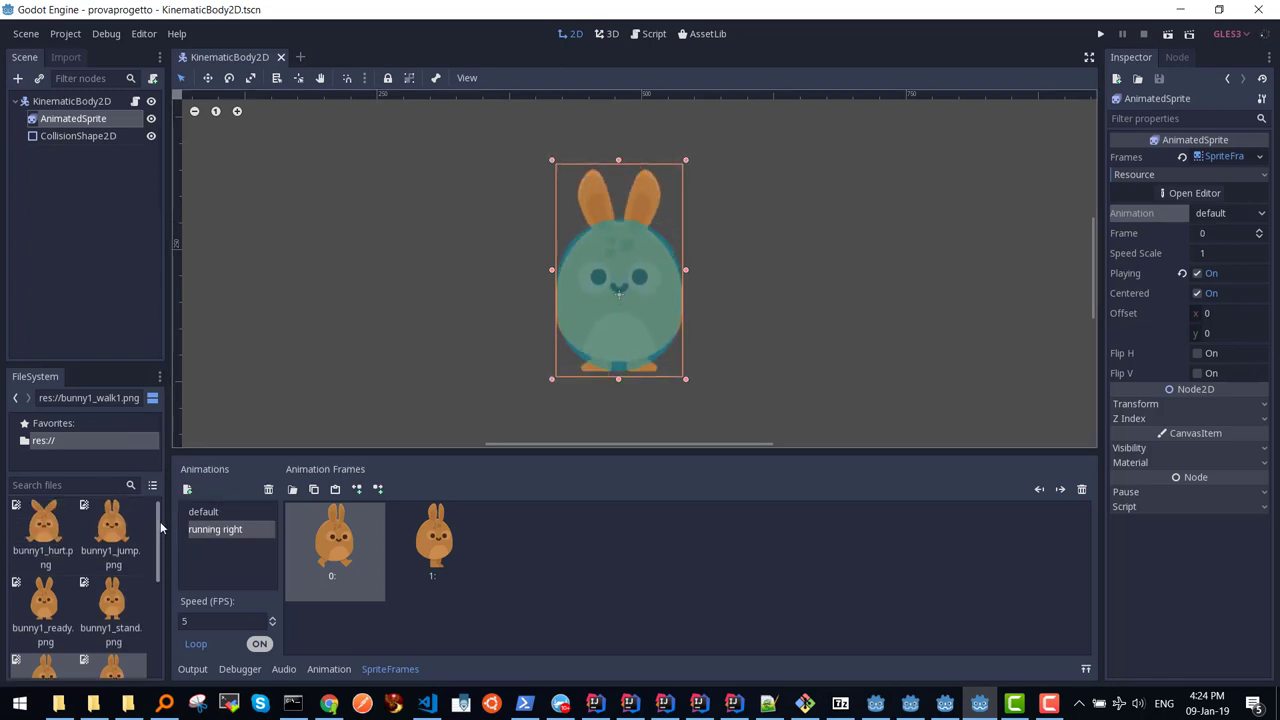
click(190, 492)
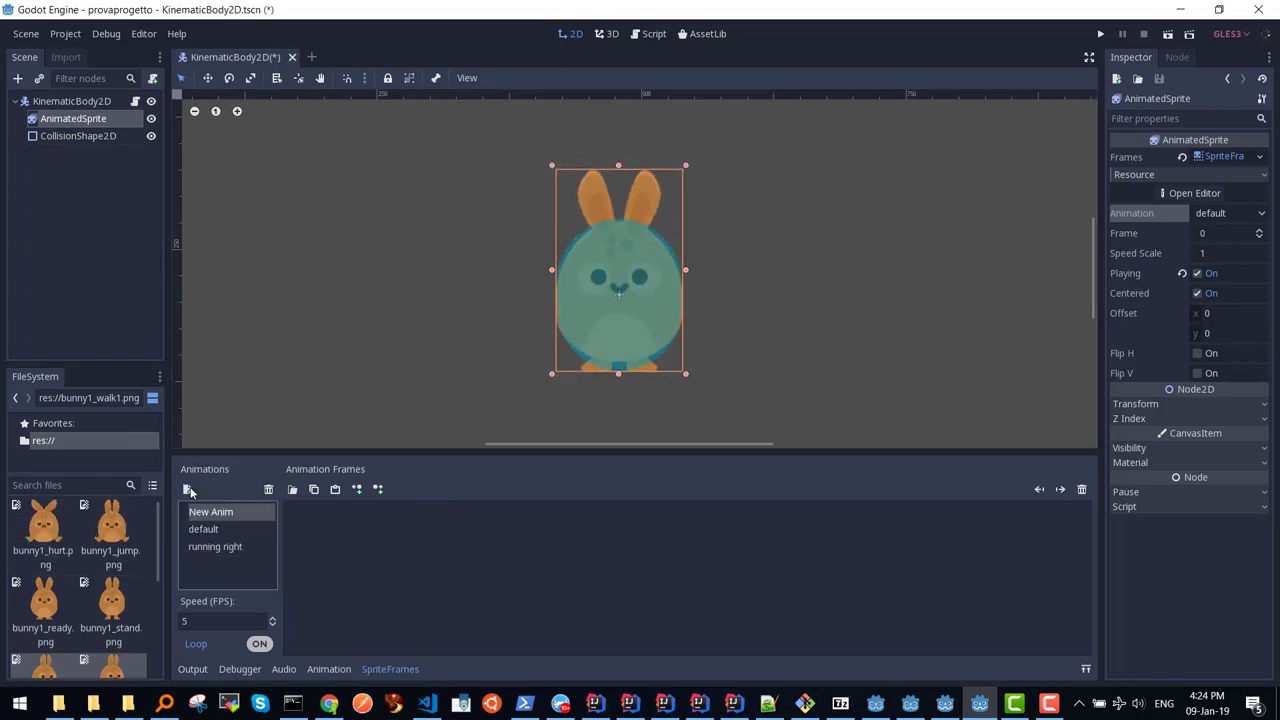
double_click(215, 511)
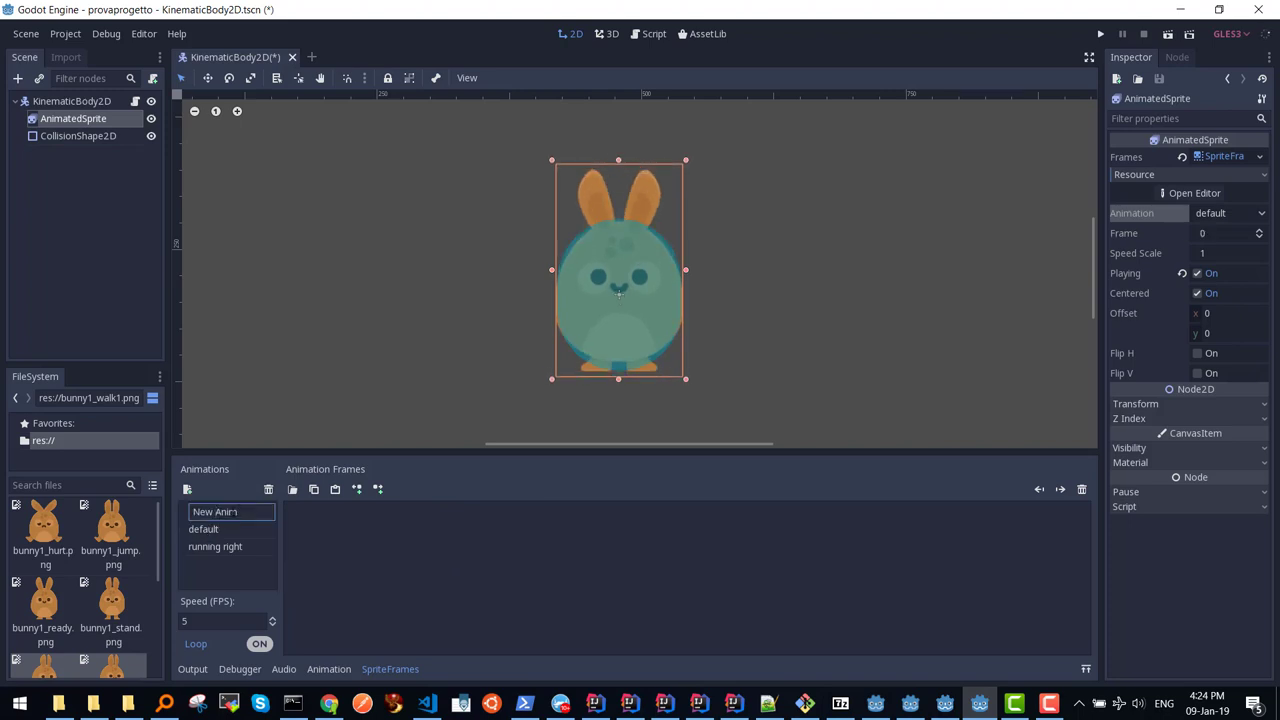
text(salta)
key(Return)
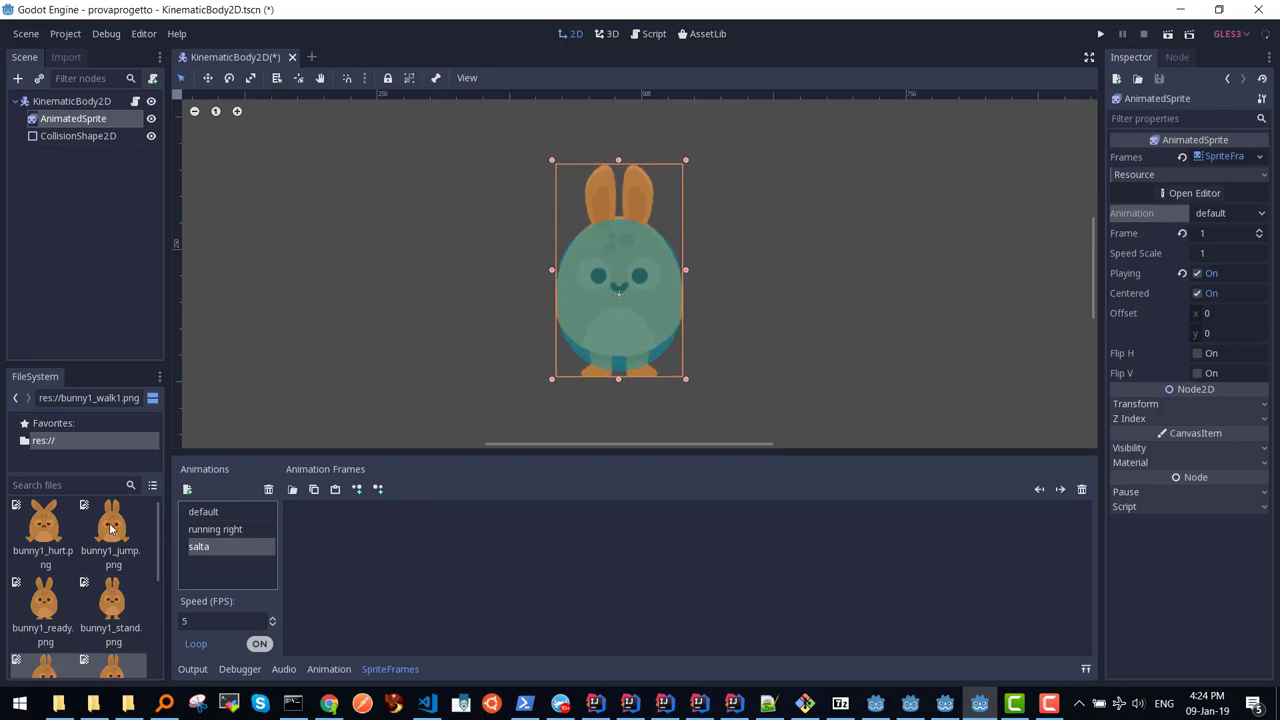
Step: Add bunny1_hurt.png as the only salta frame and save the scene
mouse_move(155, 556)
mouse_down()
mouse_move(157, 607)
mouse_move(158, 541)
mouse_up()
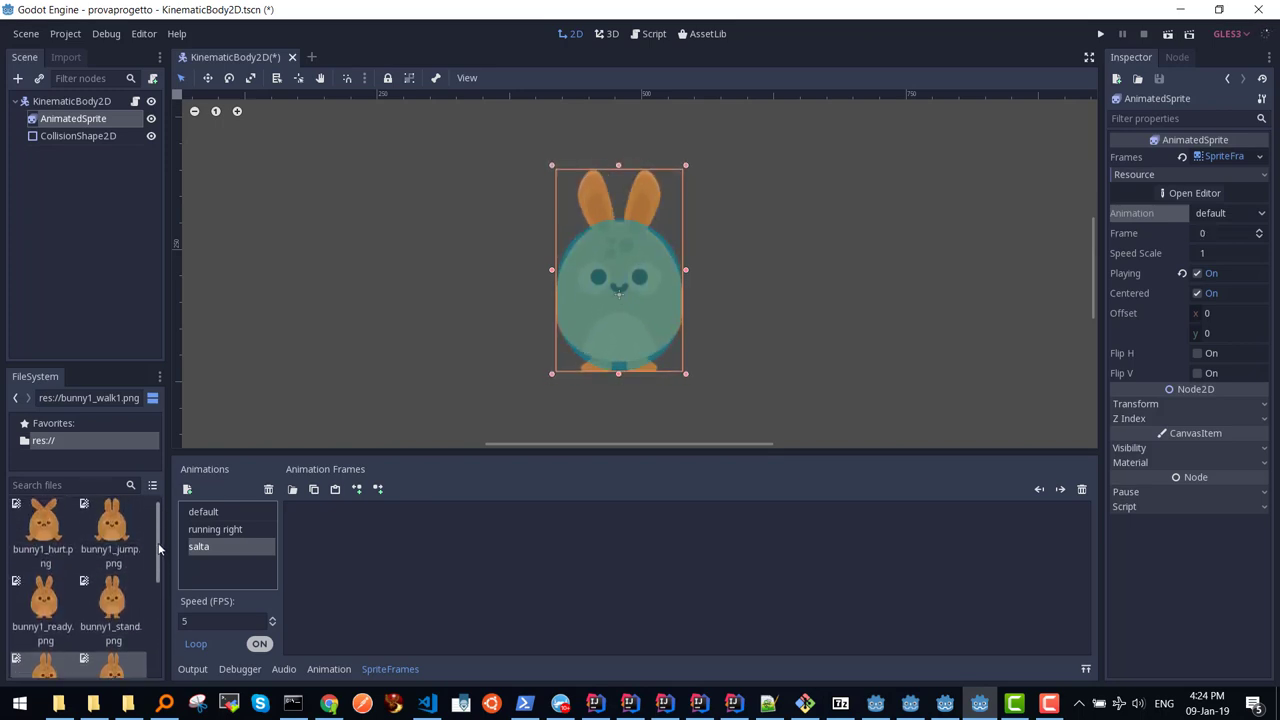
drag(43, 525, 320, 575)
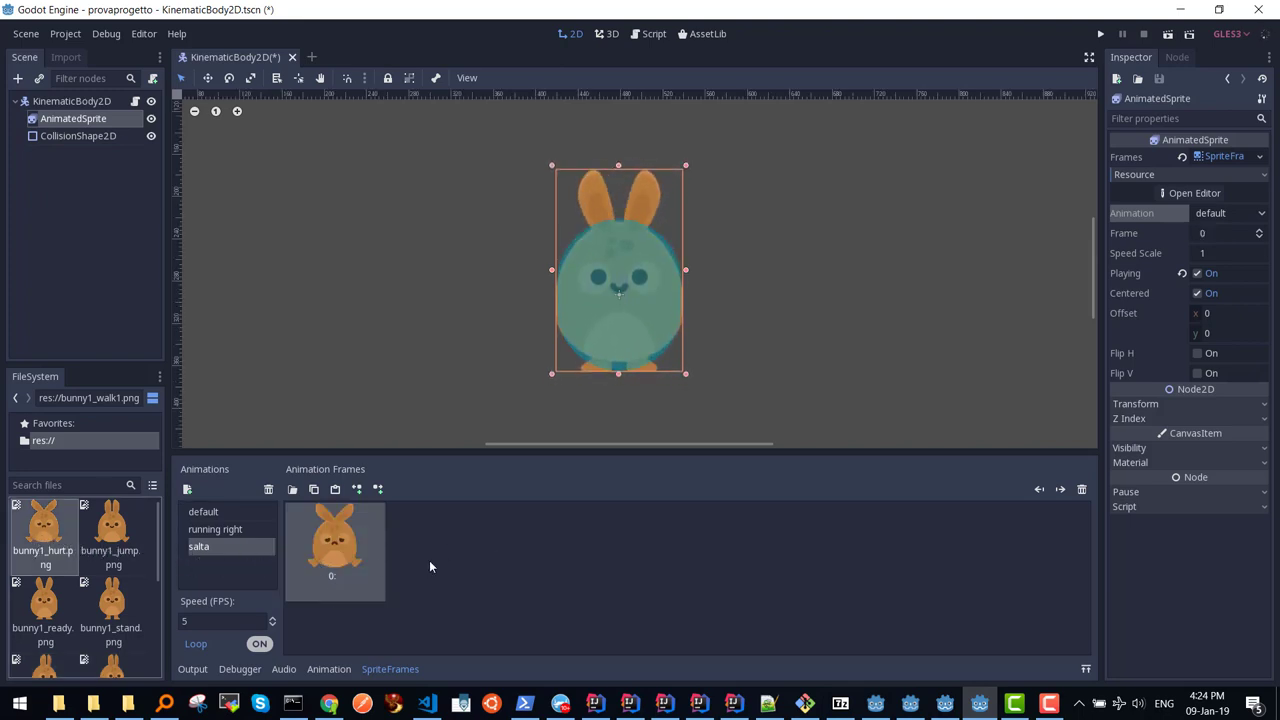
key(ctrl+s)
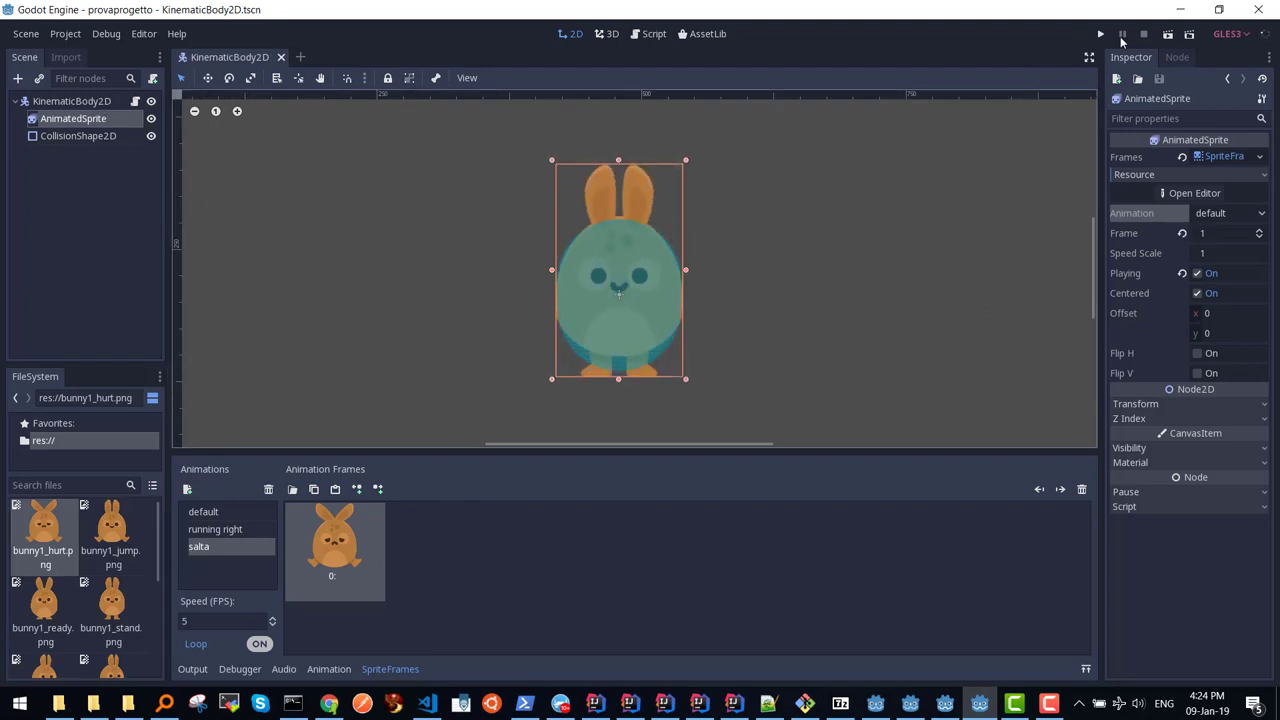
Step: Run the scene, walk the bunny left with the Left arrow, then close the game window
click(1166, 36)
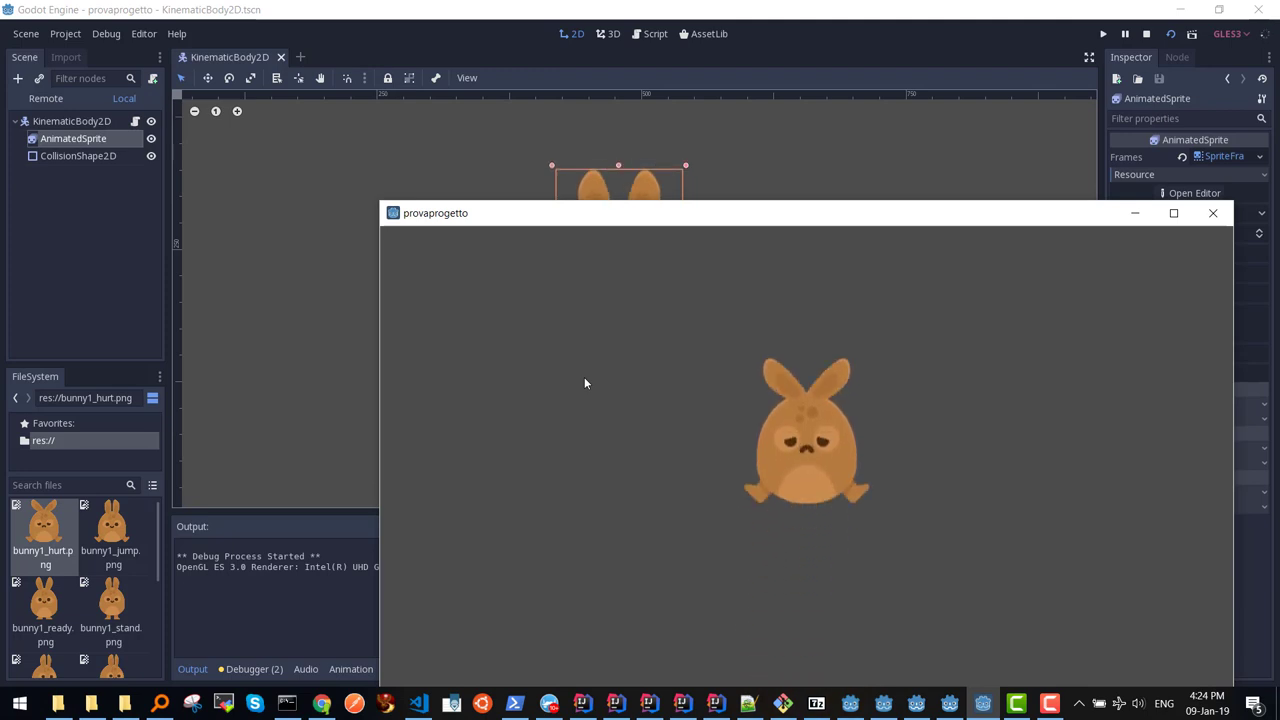
key(Left)
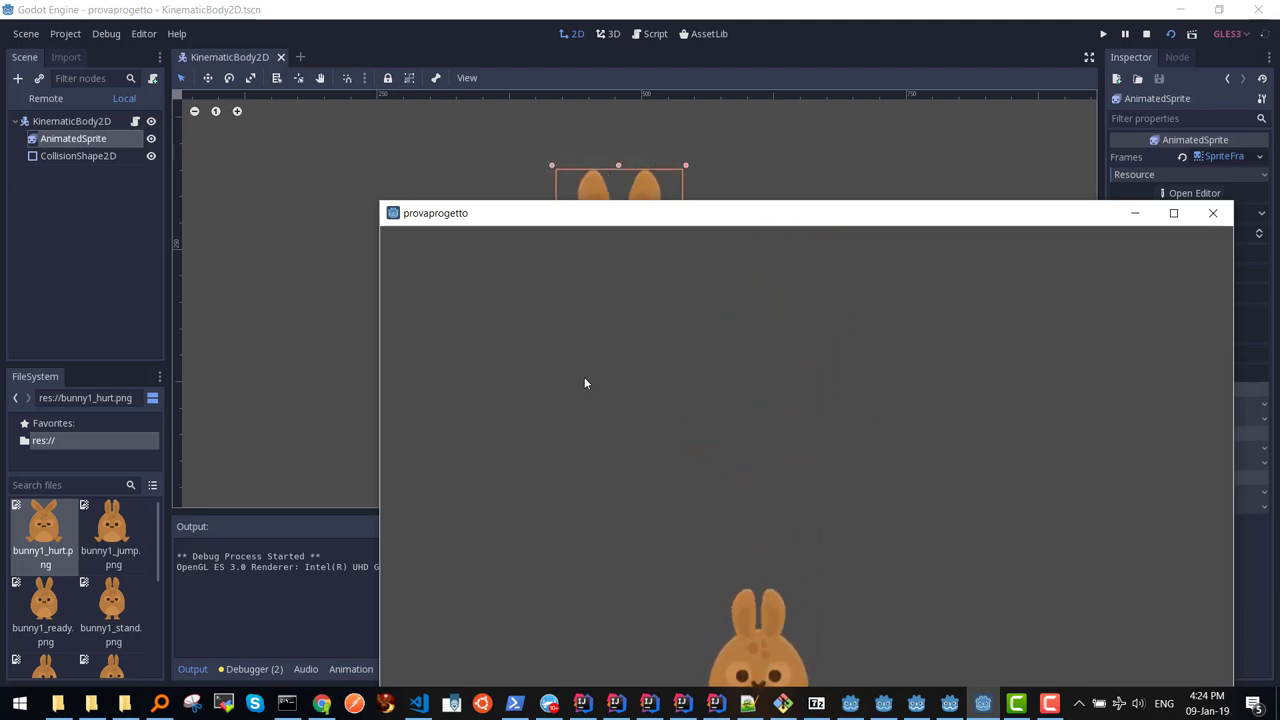
click(1216, 213)
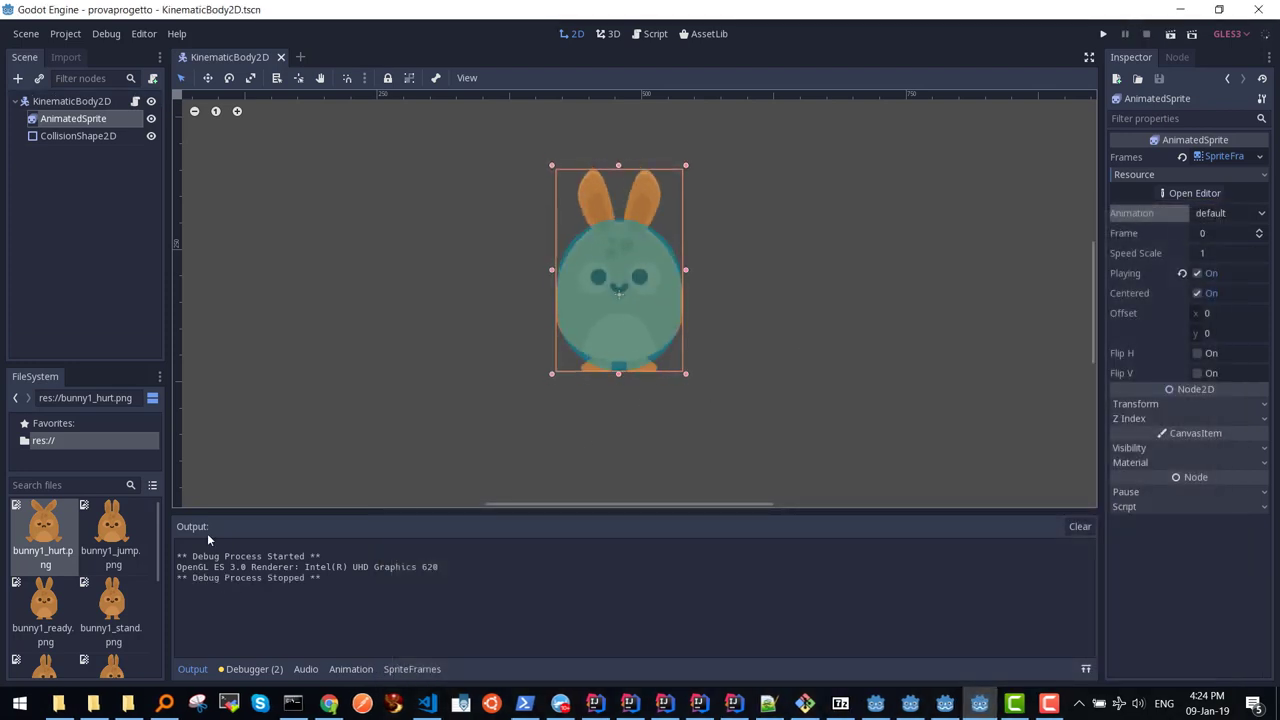
click(1261, 214)
click(1261, 214)
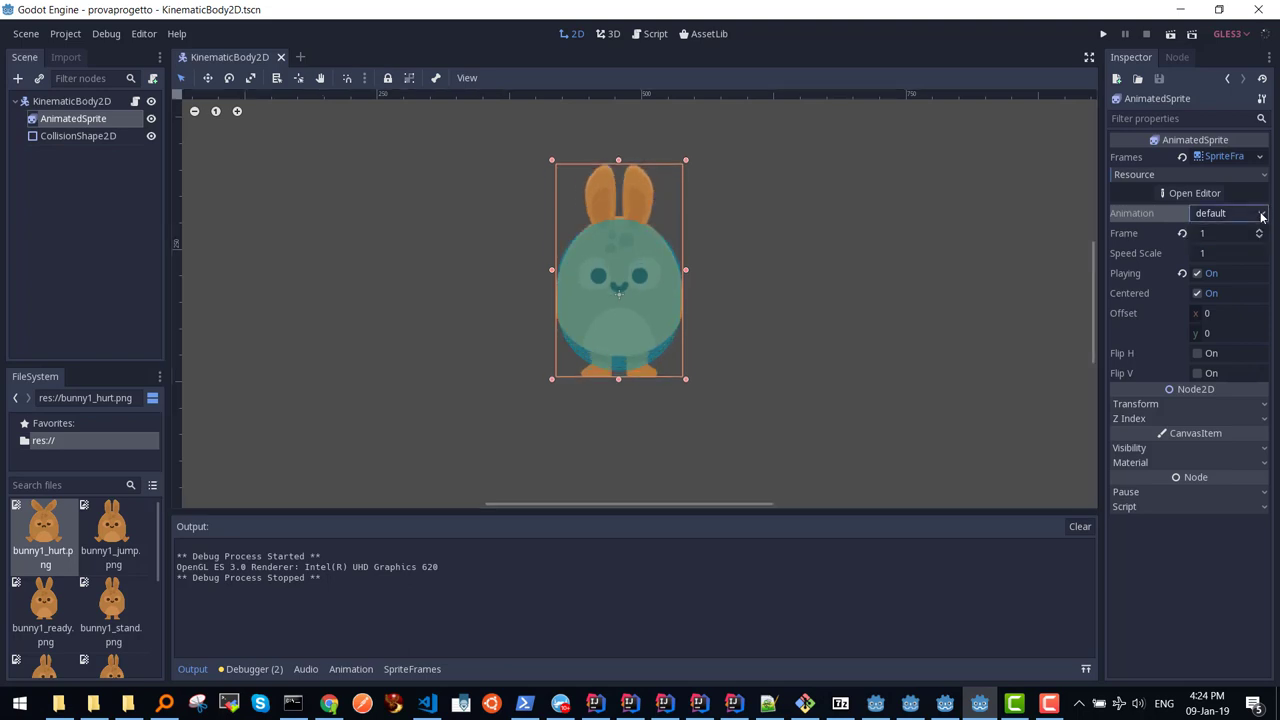
click(1261, 157)
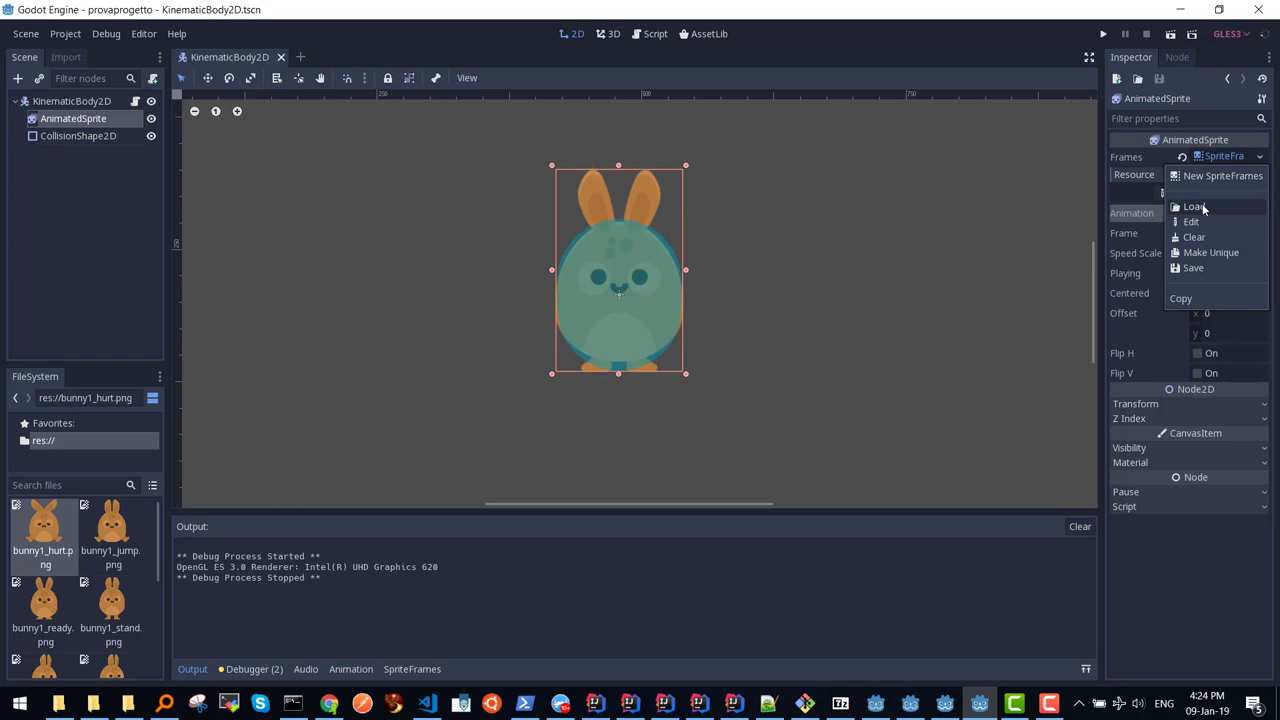
click(1205, 207)
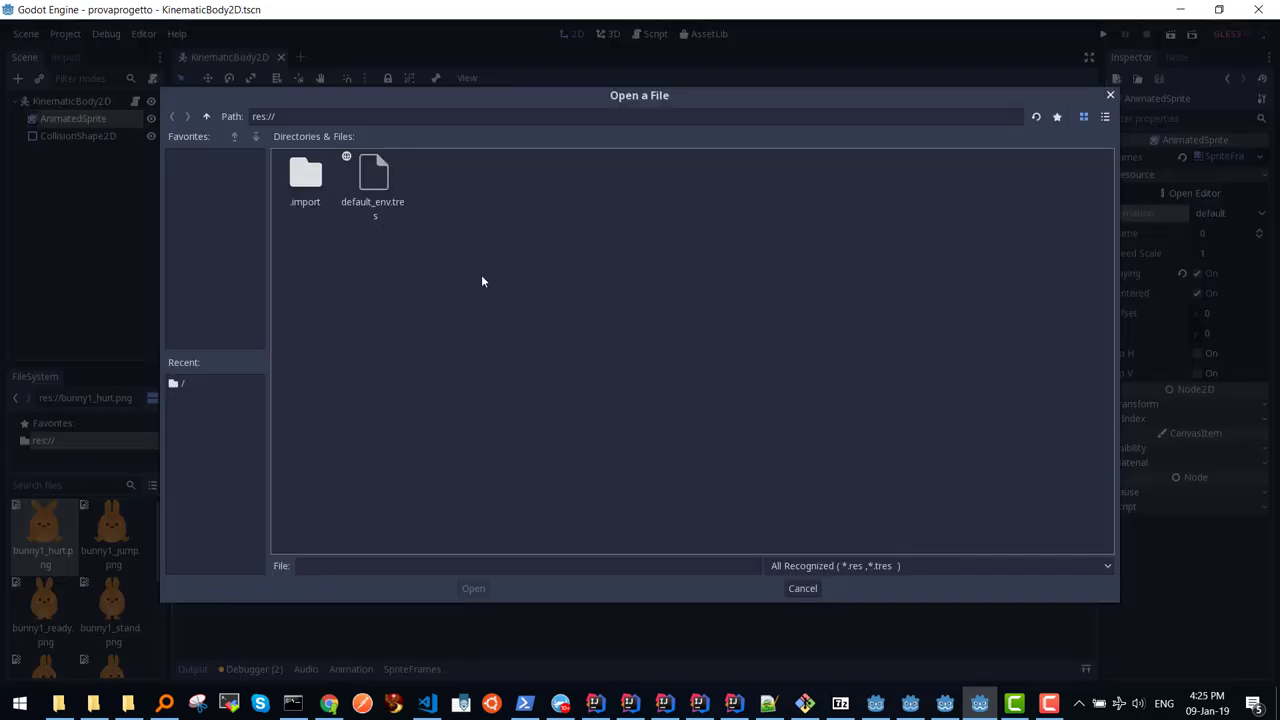
key(Escape)
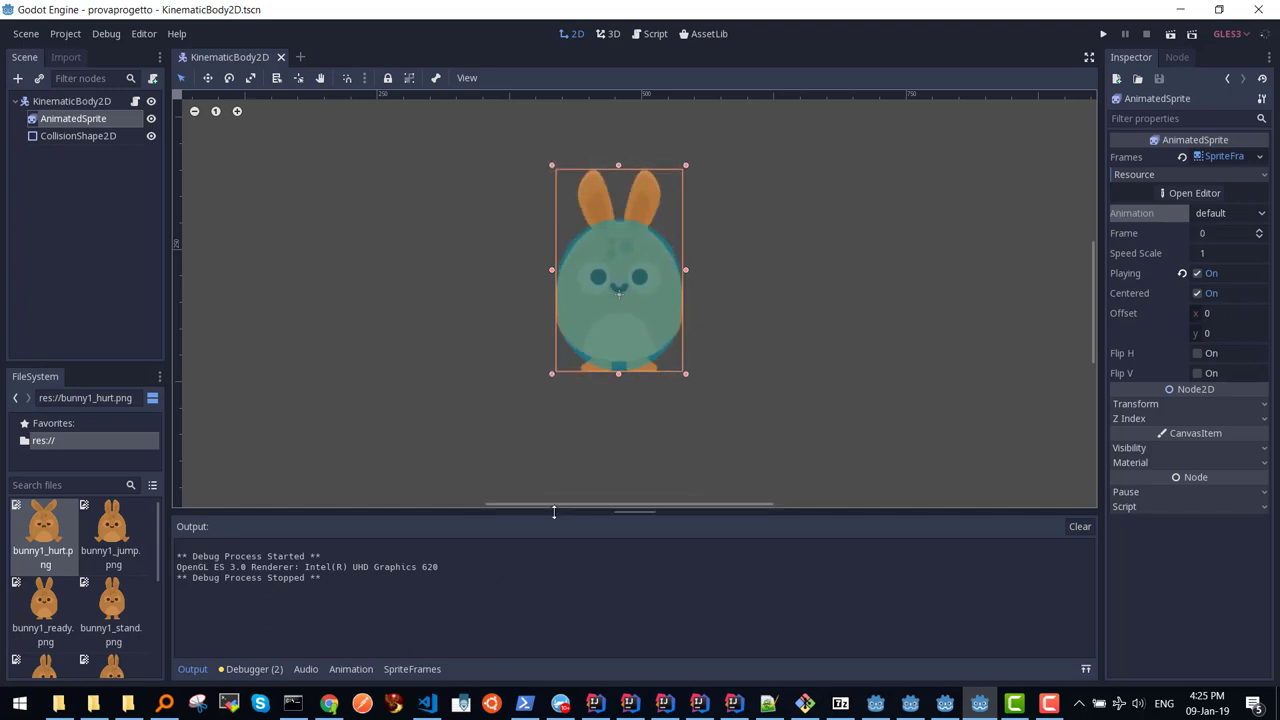
drag(553, 511, 555, 482)
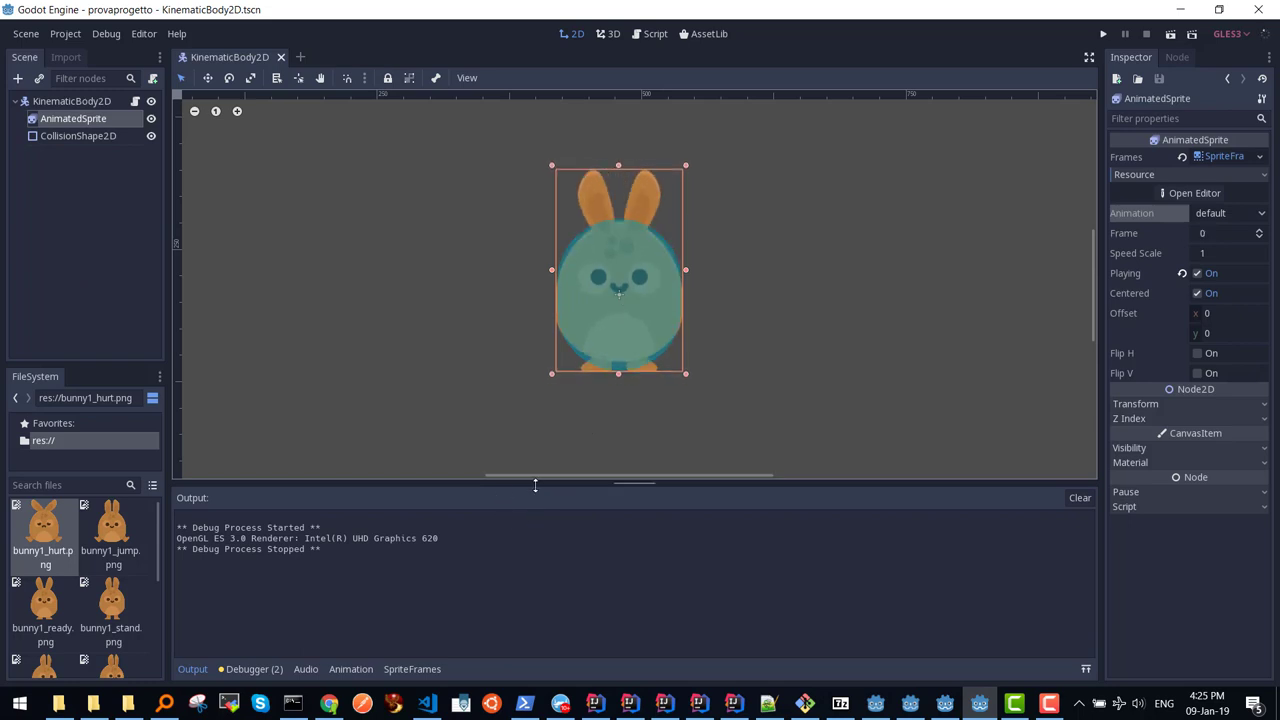
drag(534, 484, 545, 533)
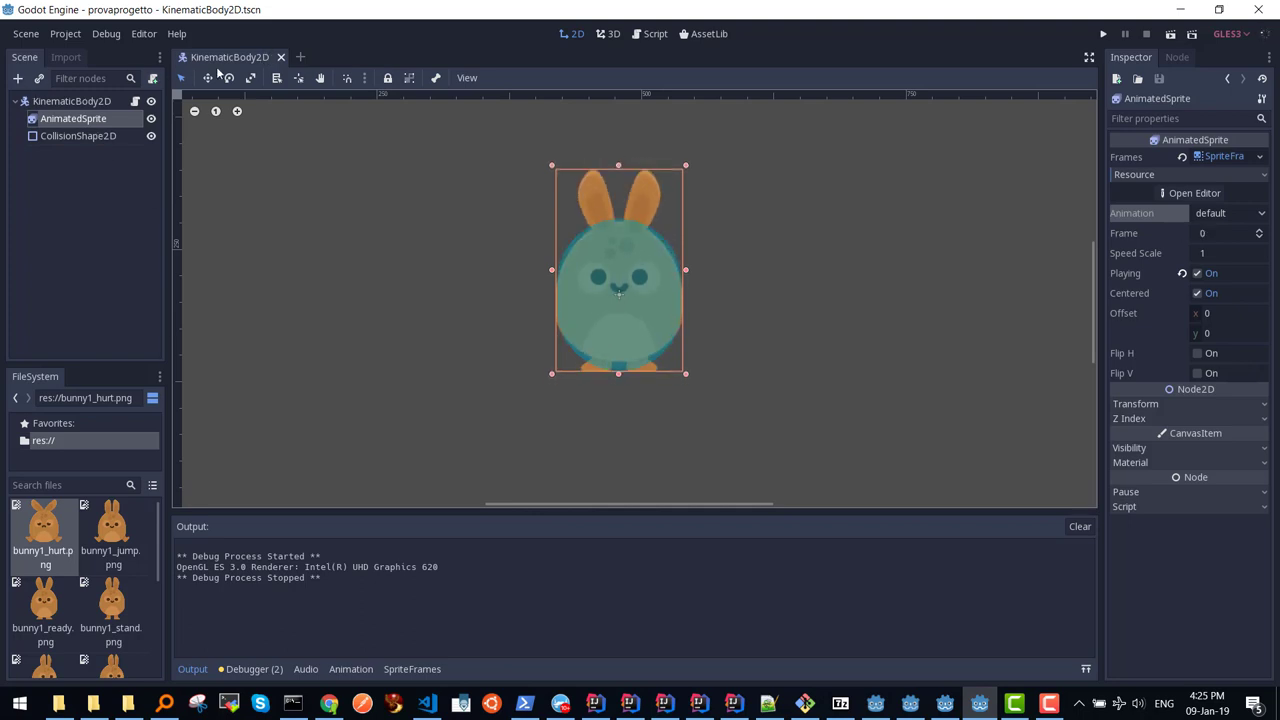
Step: Create a new scene with a 2D Scene (Node2D) root and bring the Players folder back up
click(300, 57)
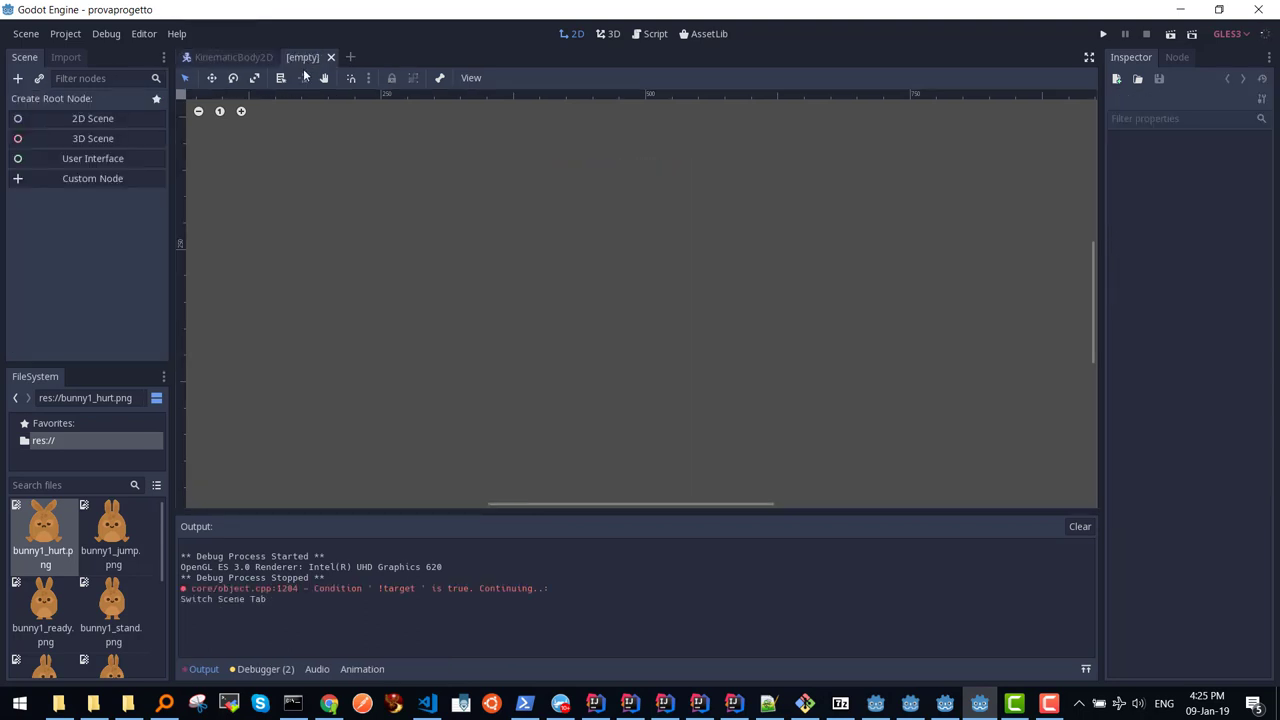
click(78, 120)
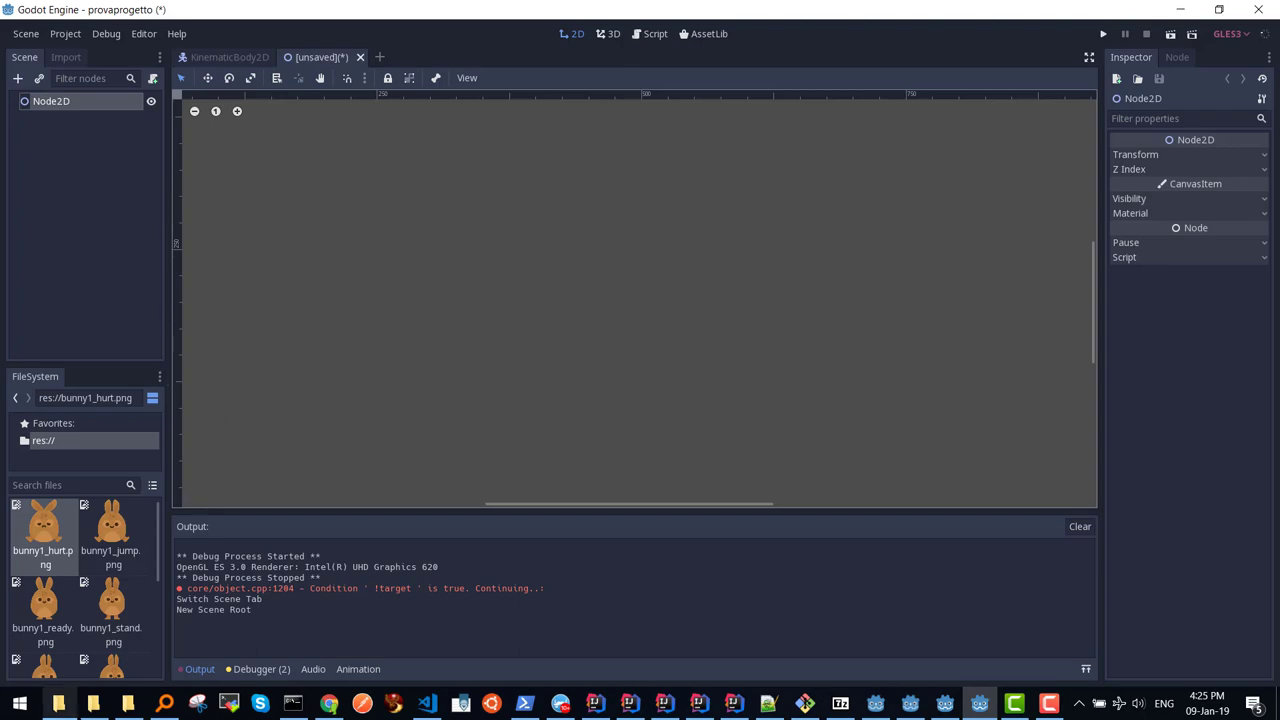
click(129, 704)
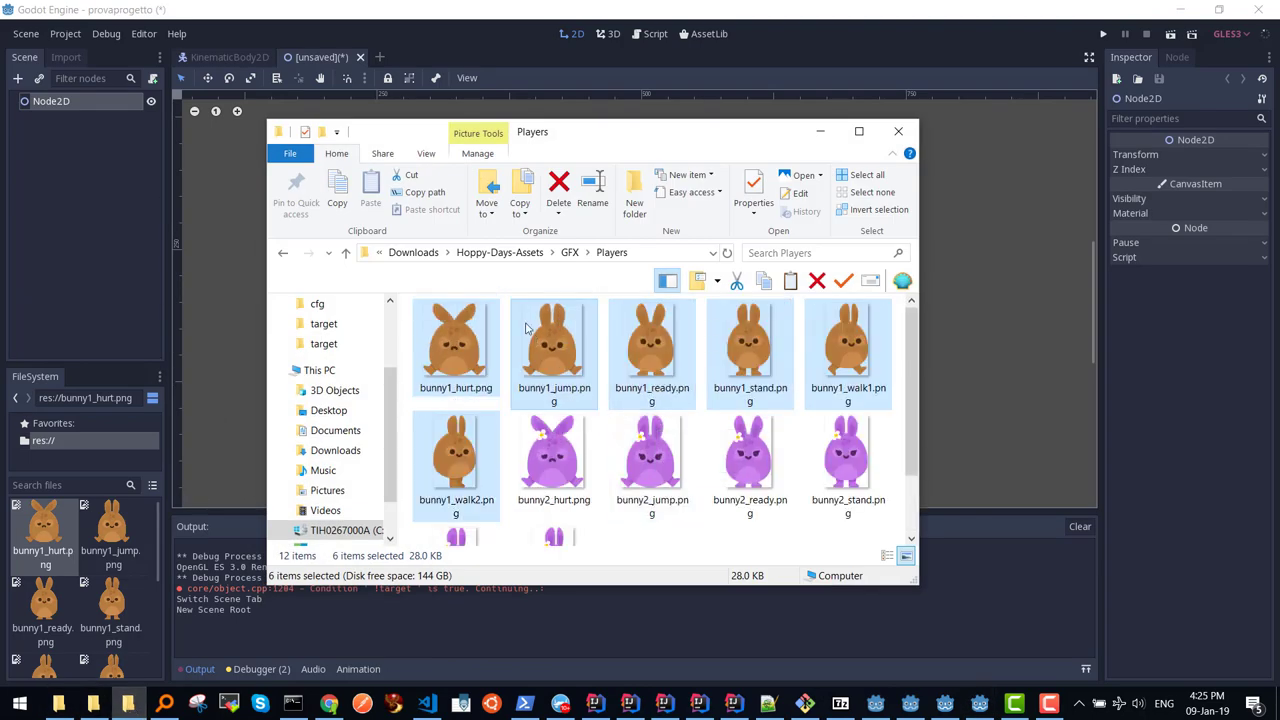
Step: Go to GFX > Environment, drag ground_grass.png into the FileSystem dock, and switch the dock to list view
click(567, 252)
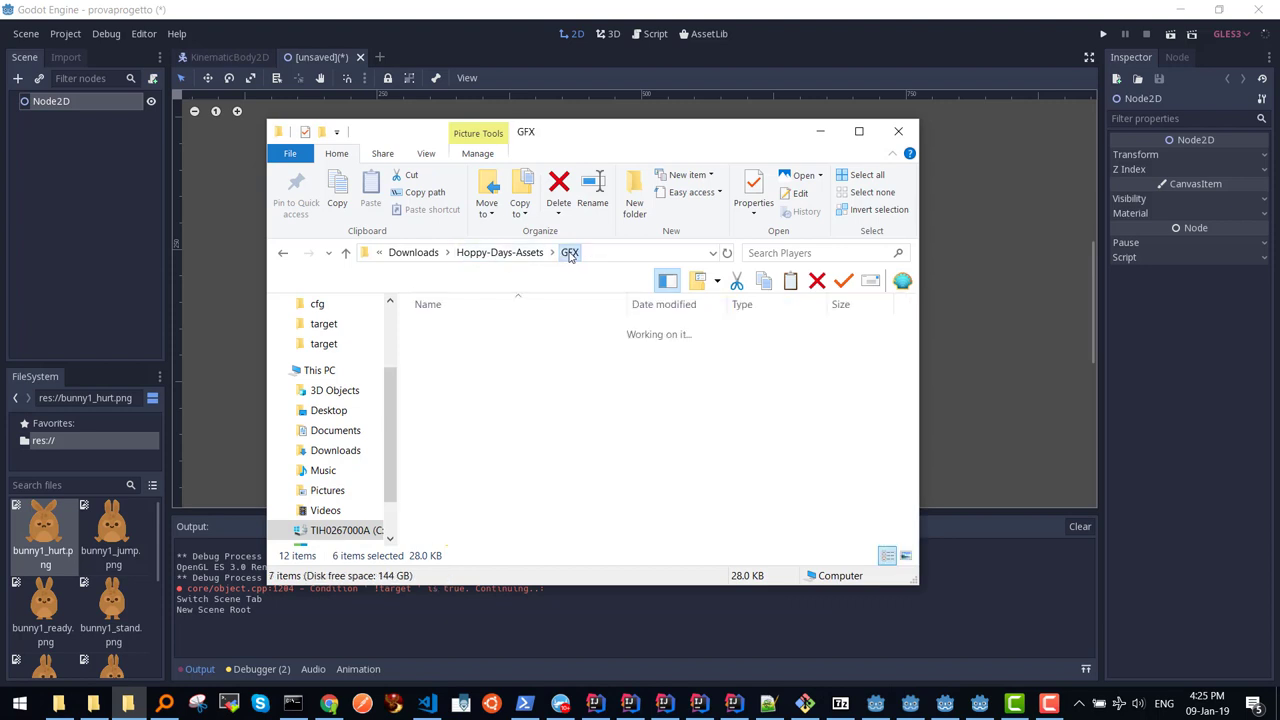
double_click(469, 368)
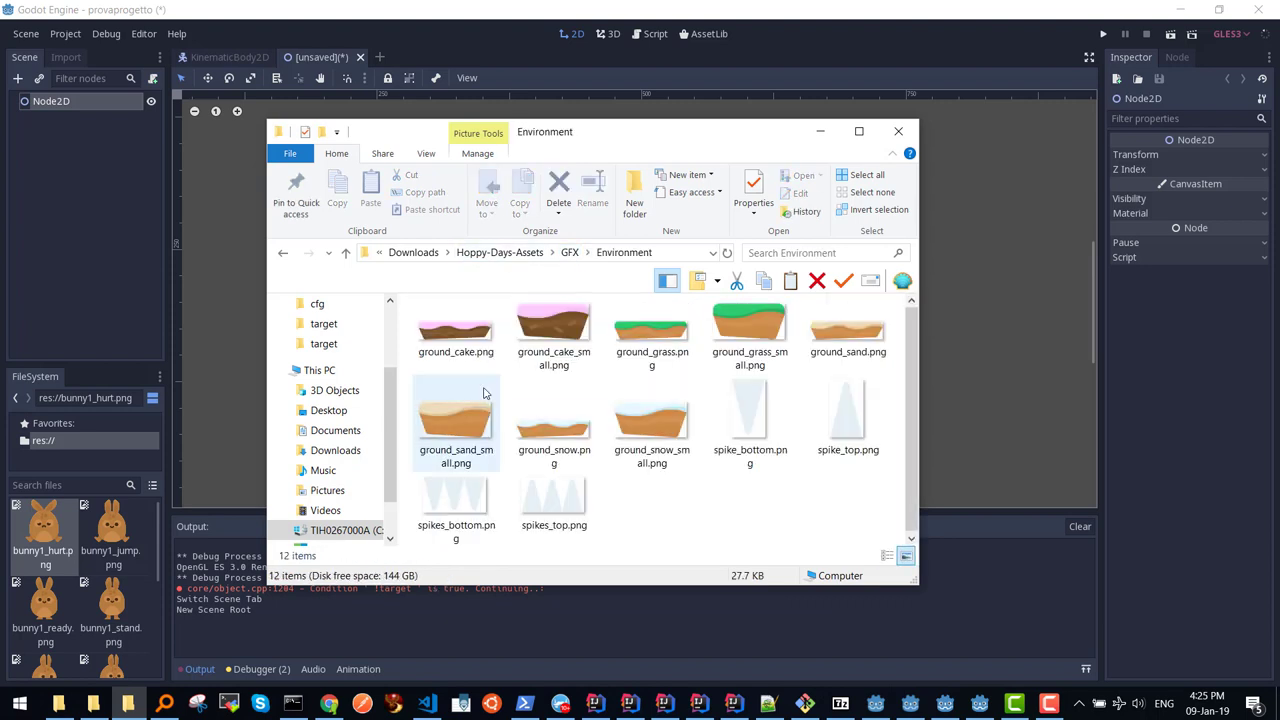
drag(635, 334, 213, 565)
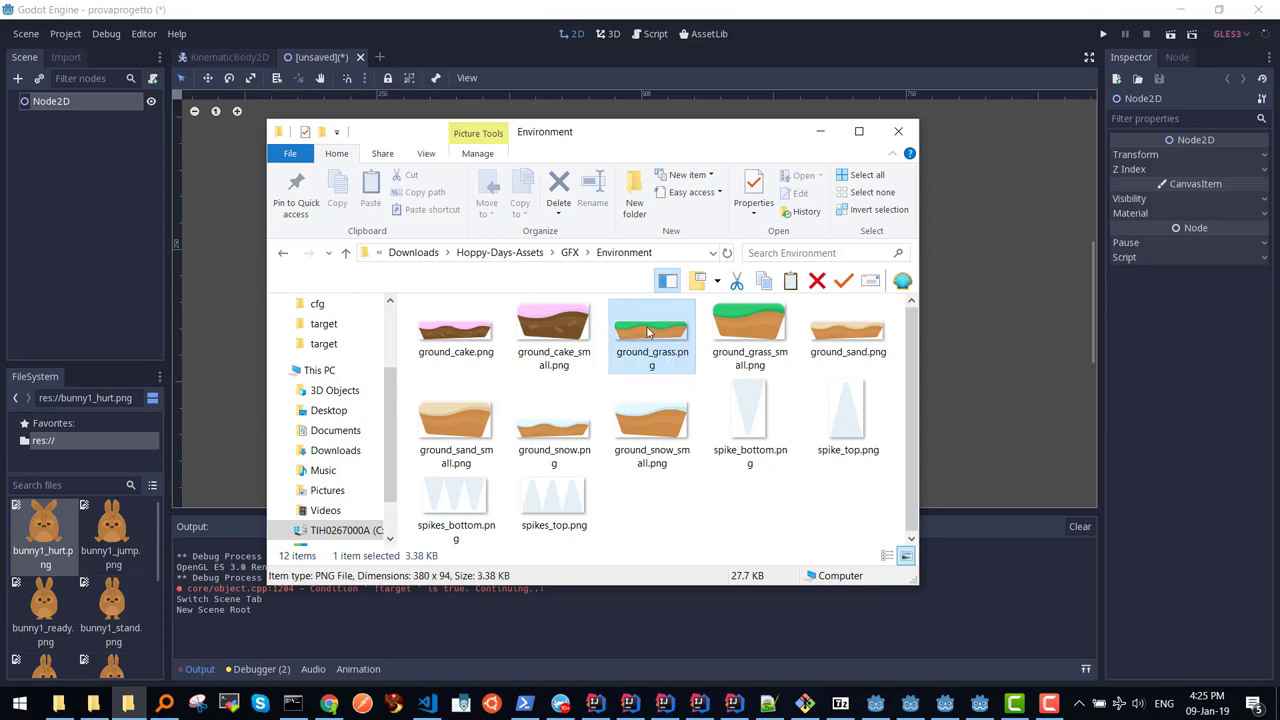
drag(85, 582, 88, 582)
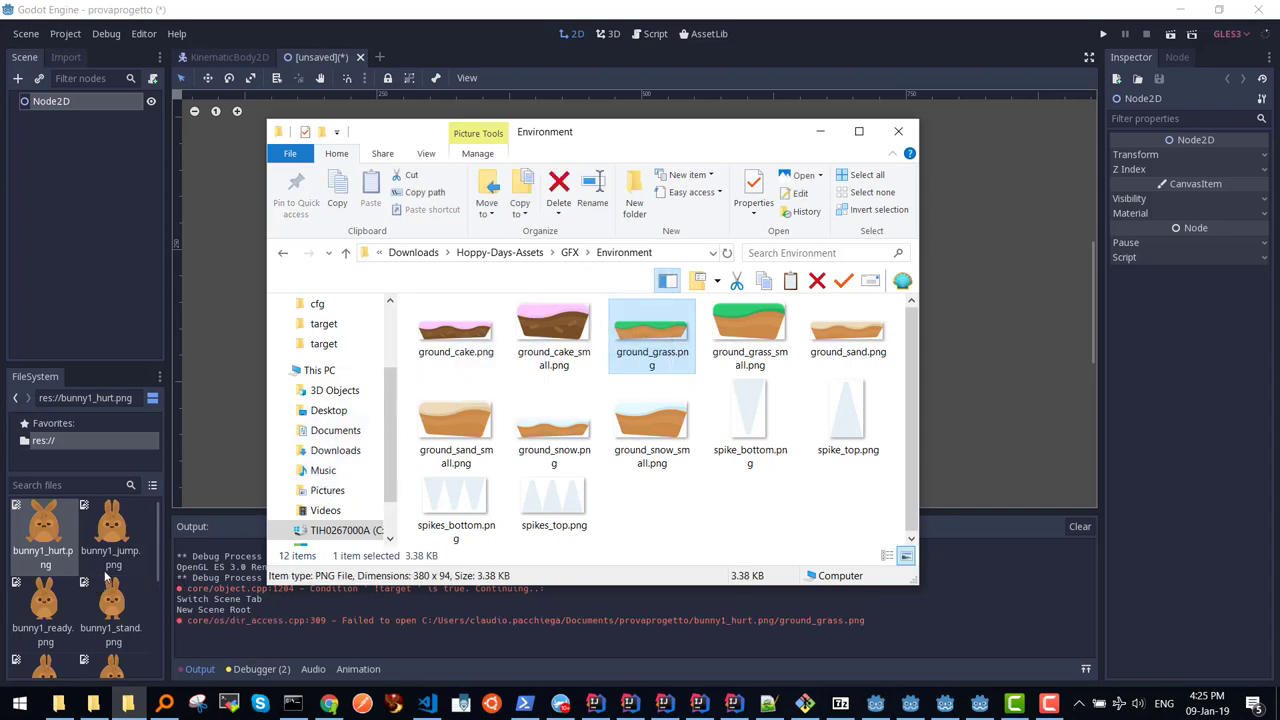
mouse_move(157, 558)
mouse_down()
mouse_move(153, 655)
mouse_move(158, 498)
mouse_up()
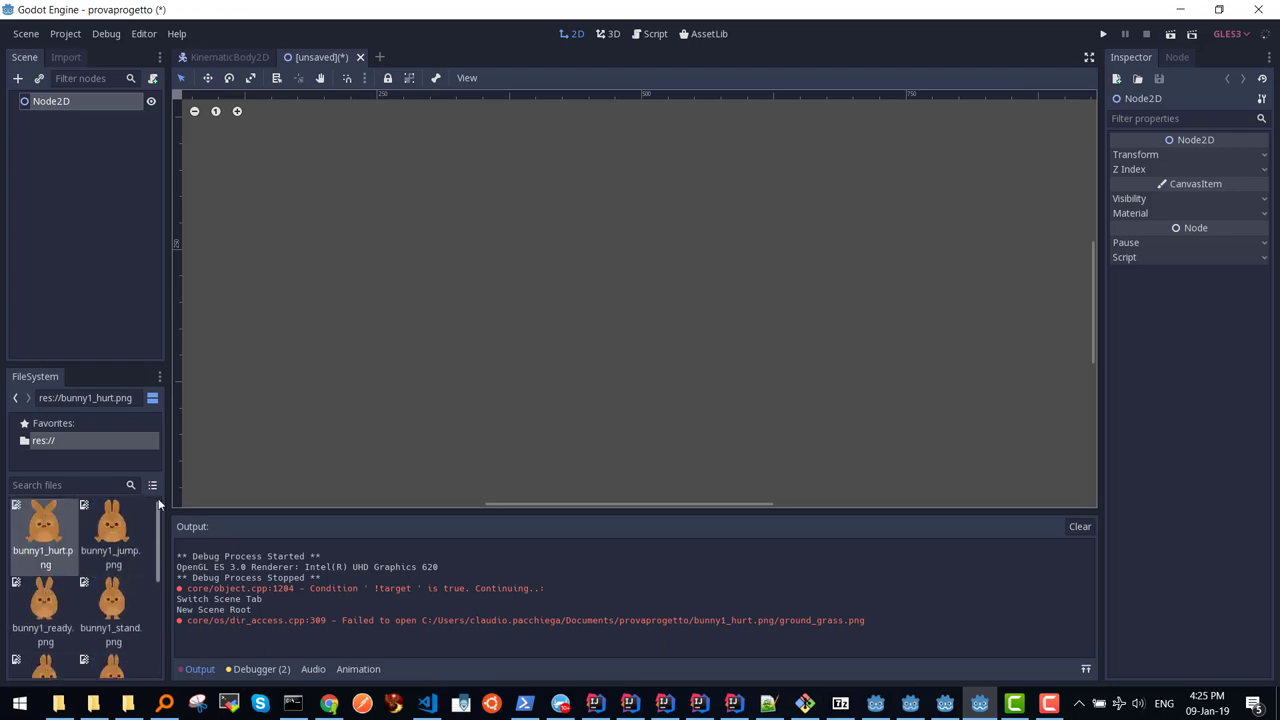
click(153, 485)
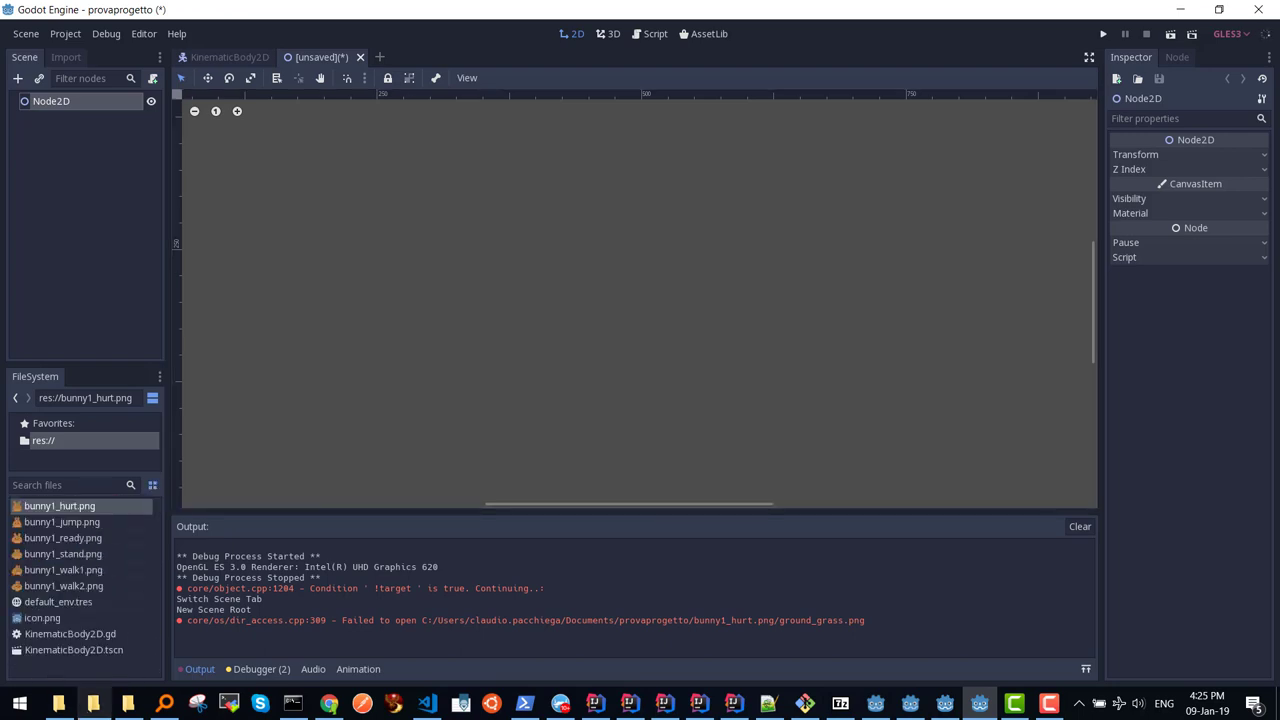
Step: Drag ground_grass.png from the Environment folder into res:// again until it appears there
click(92, 705)
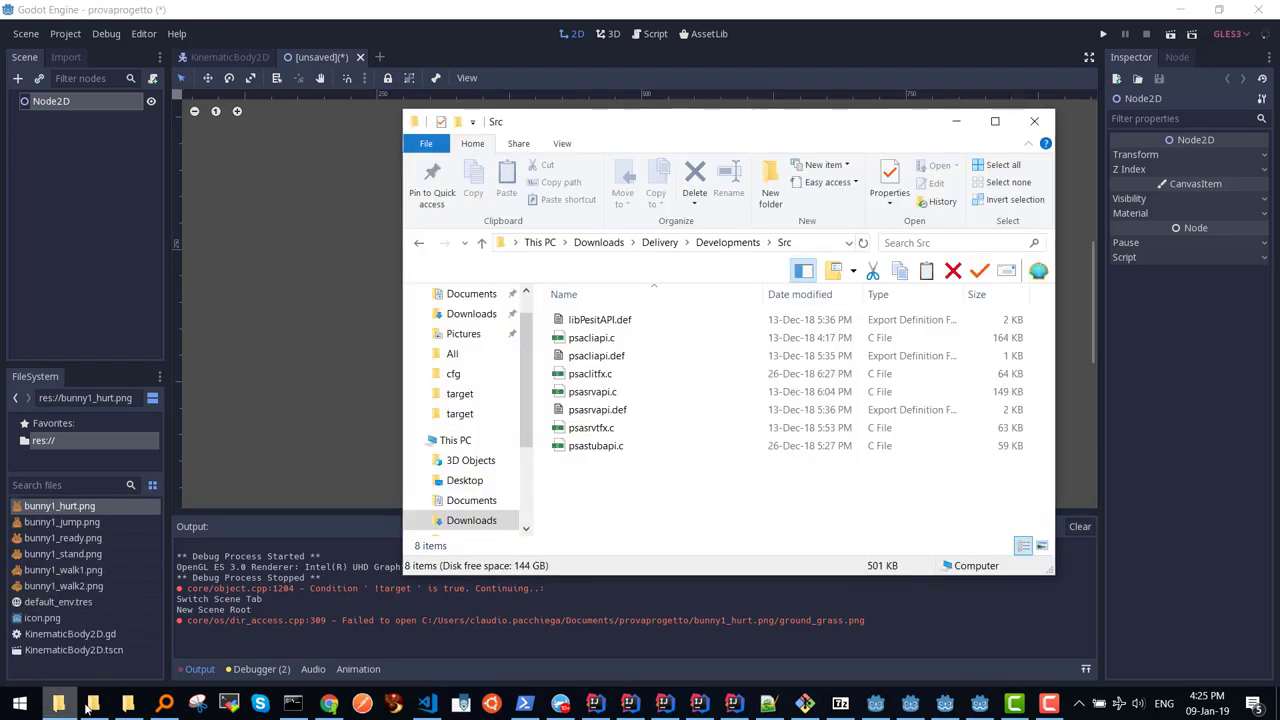
click(98, 706)
click(124, 705)
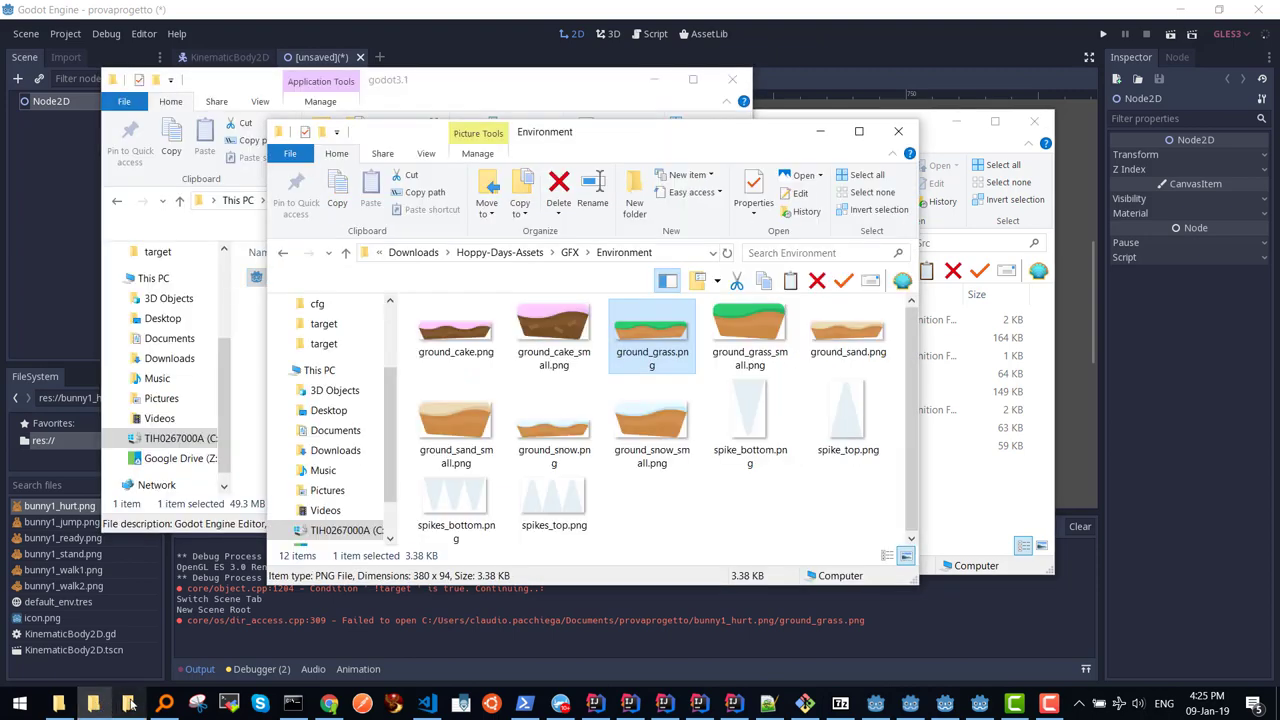
mouse_move(652, 335)
mouse_down()
mouse_move(199, 612)
mouse_move(88, 652)
mouse_up()
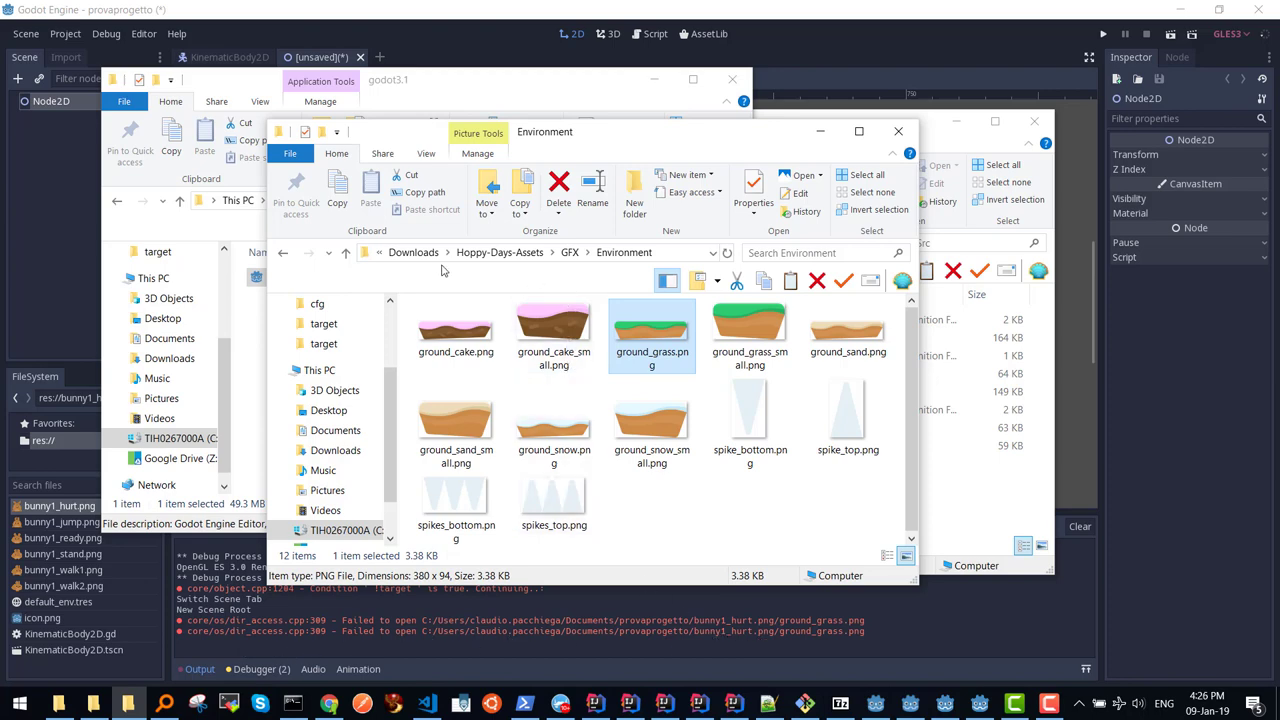
click(55, 664)
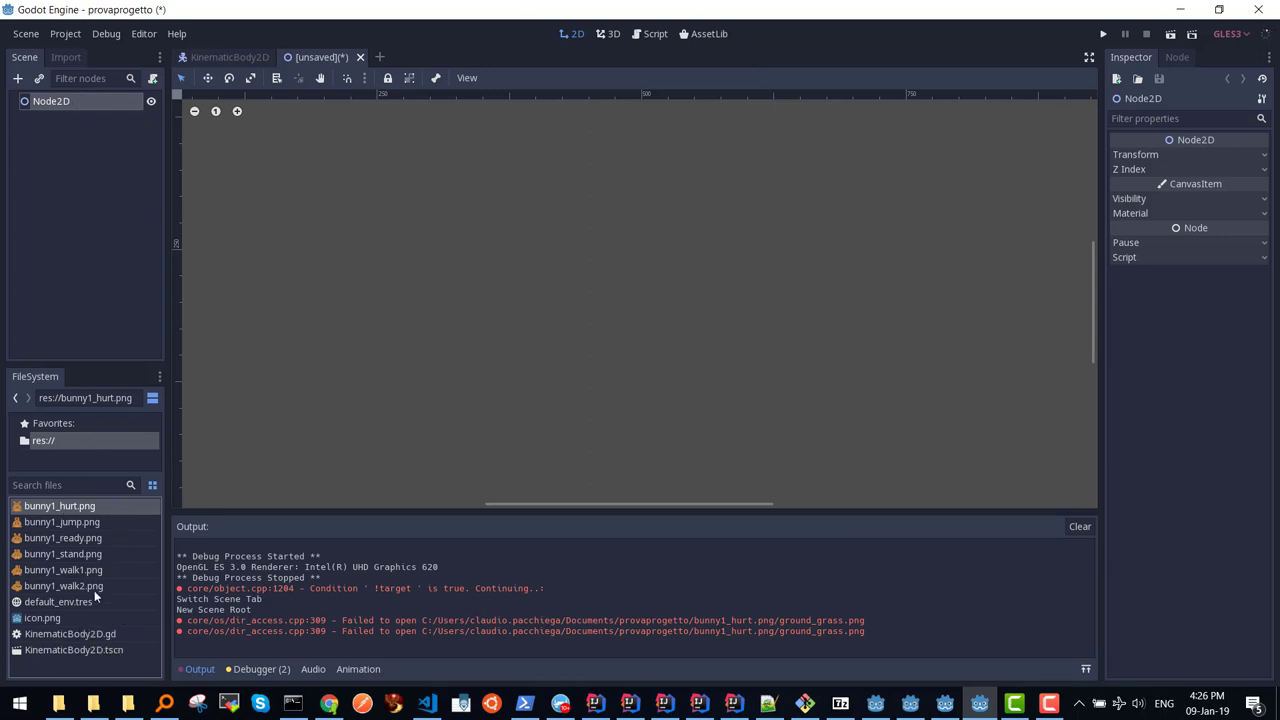
click(71, 602)
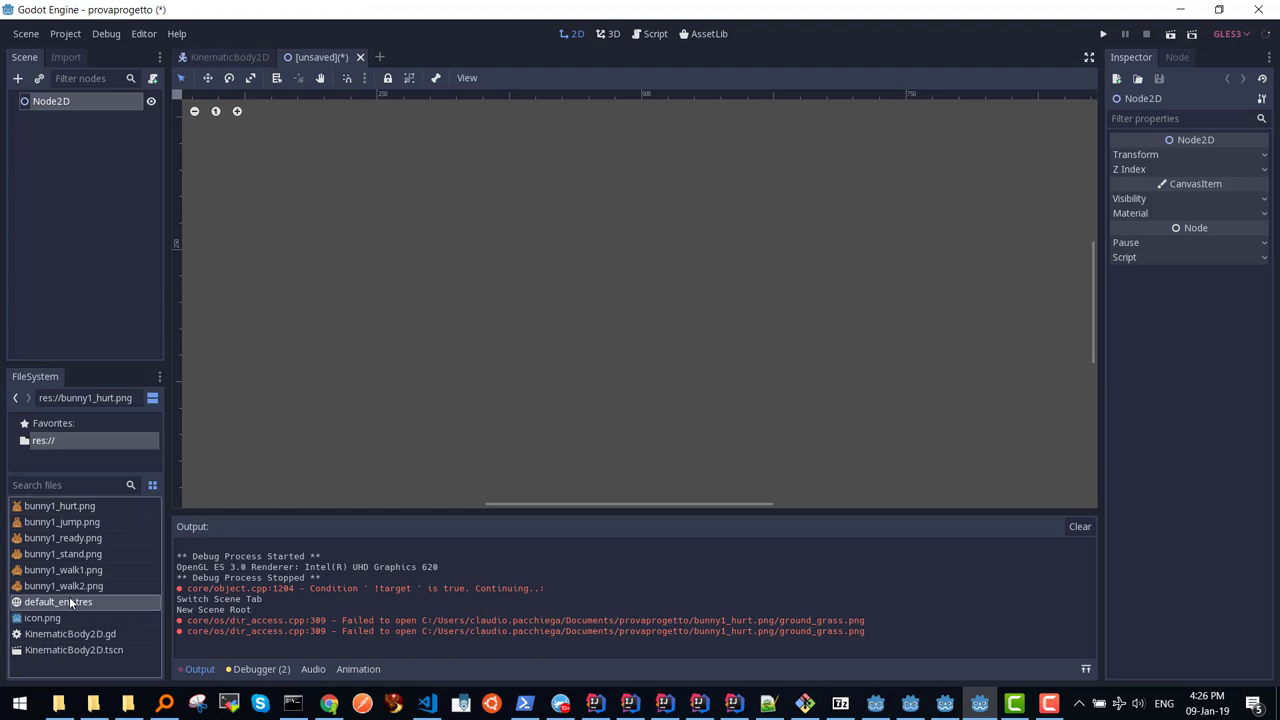
click(128, 704)
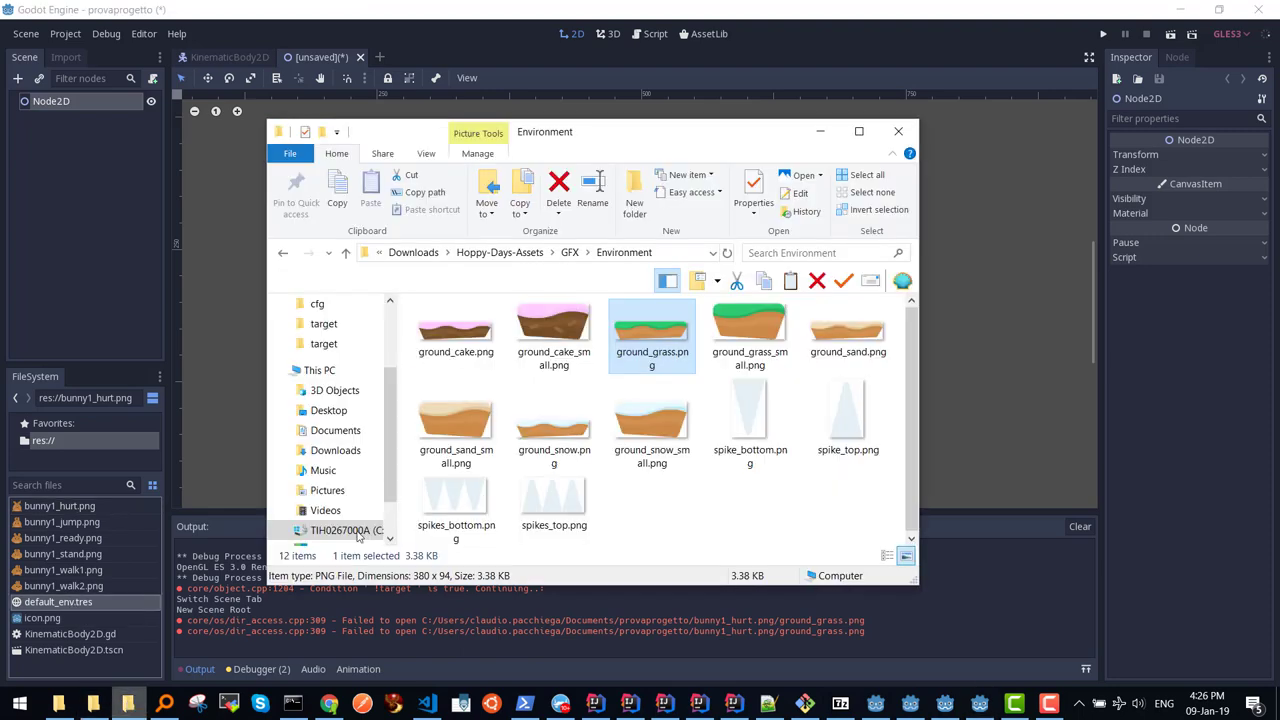
mouse_move(628, 321)
mouse_down()
mouse_move(65, 615)
mouse_move(71, 600)
mouse_up()
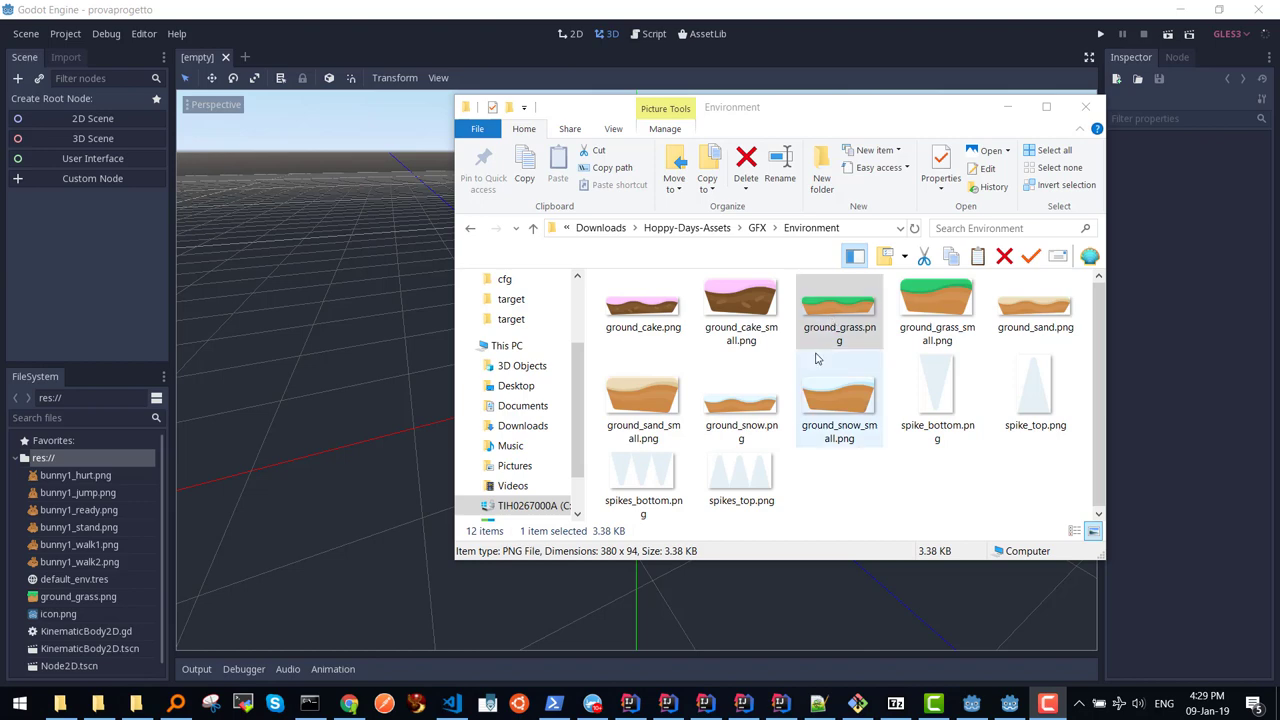
Step: Reopen KinematicBody2D.tscn, then start another new scene with a Node2D root
click(86, 253)
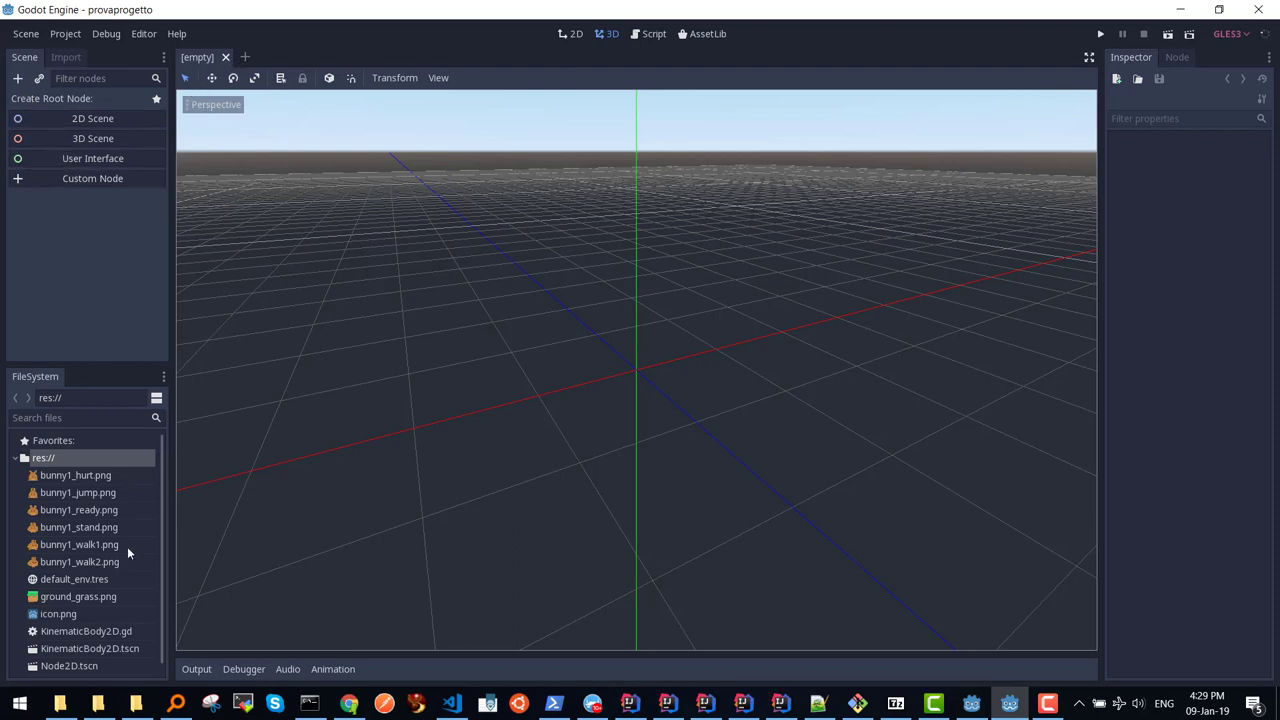
drag(162, 568, 162, 592)
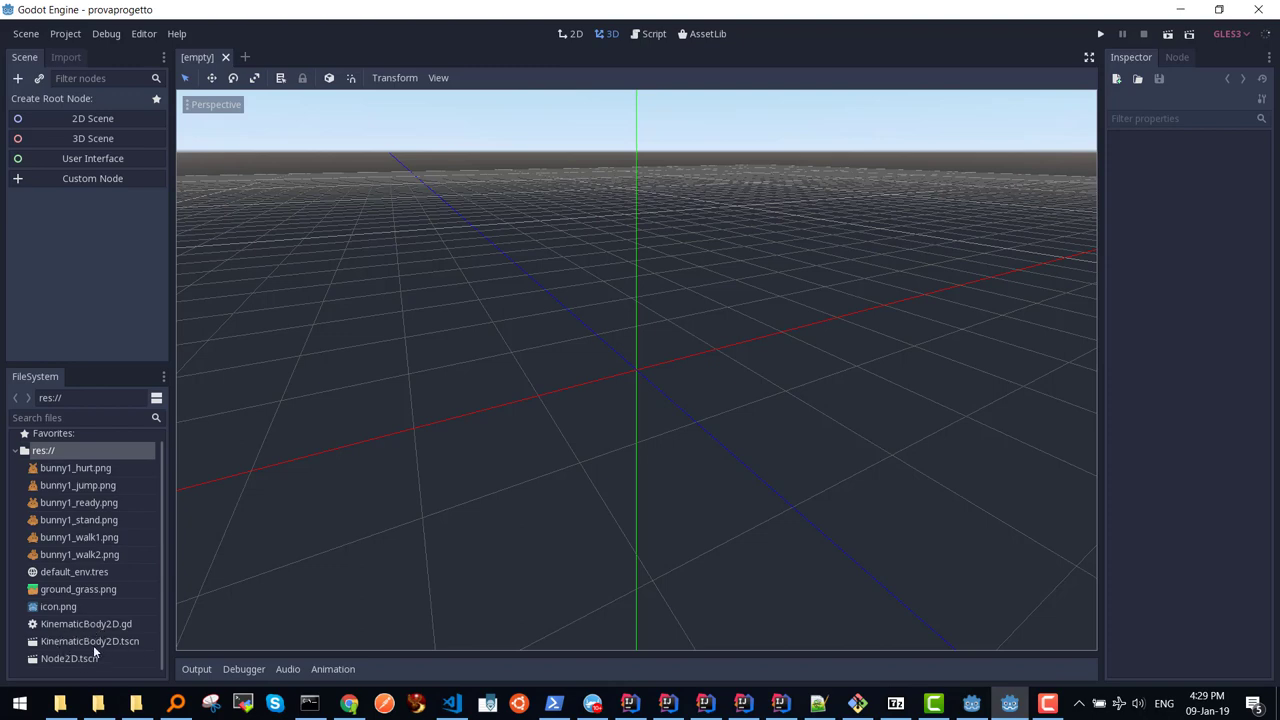
double_click(93, 645)
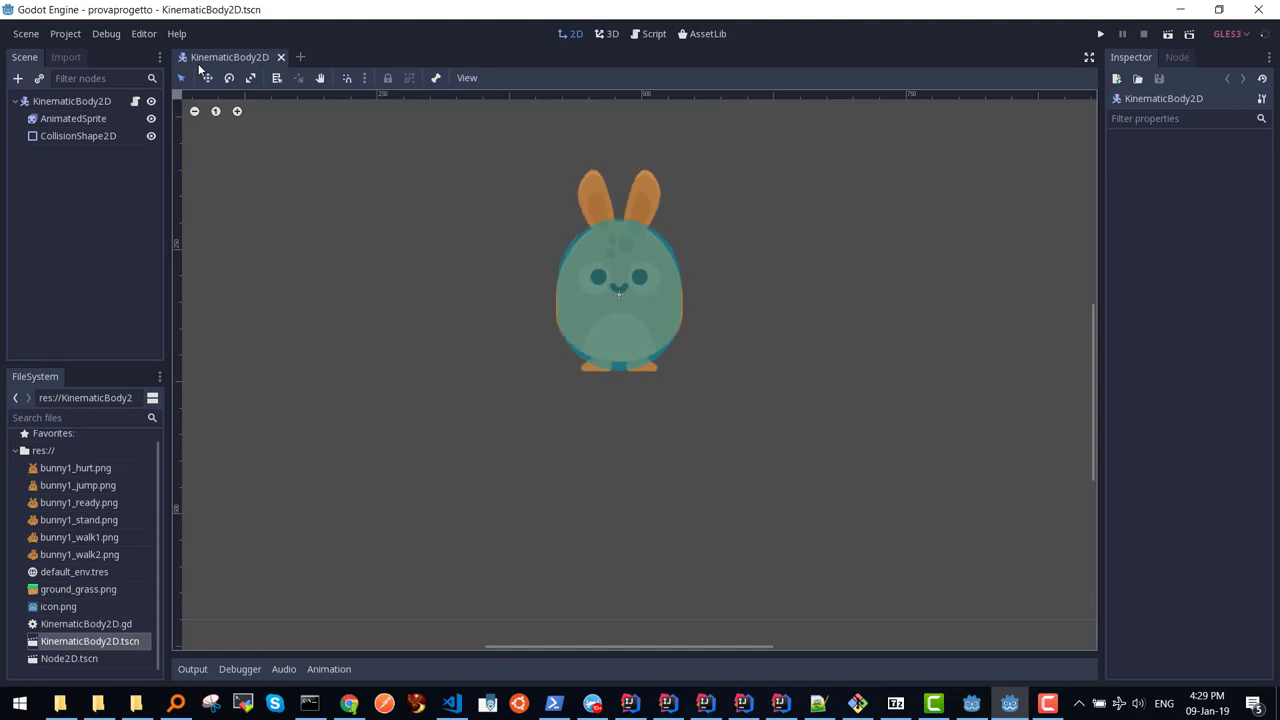
click(300, 57)
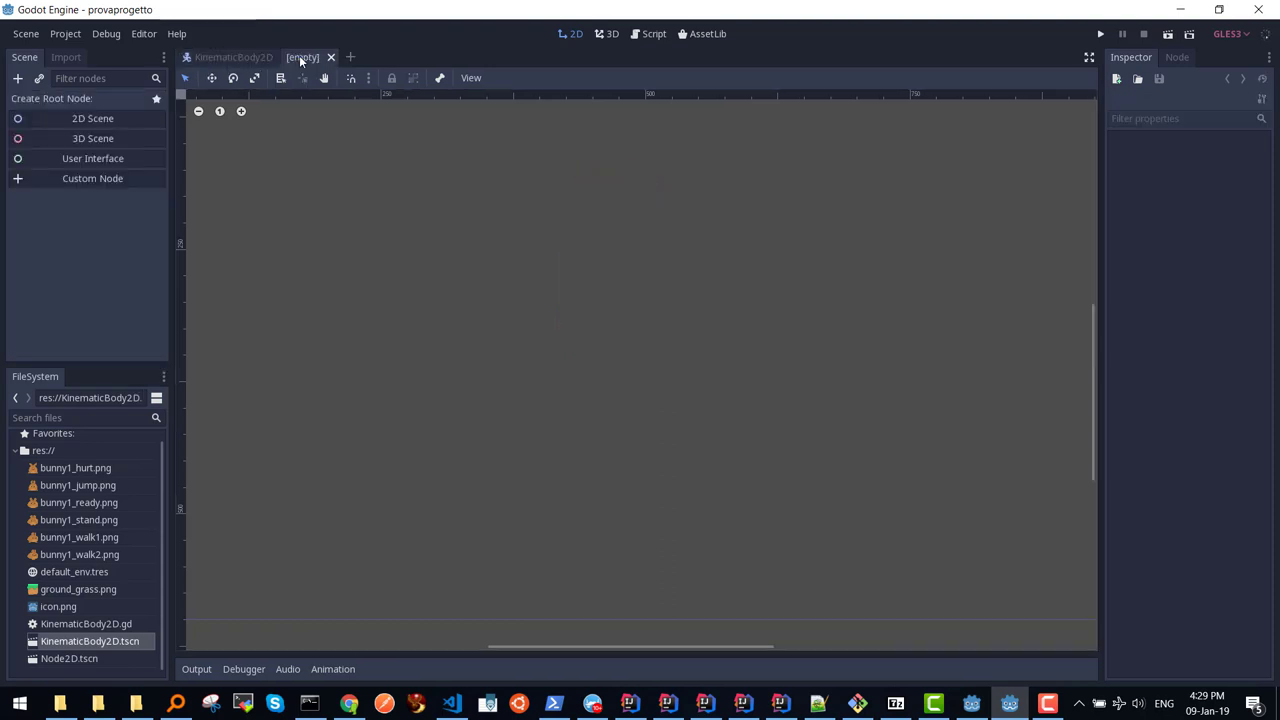
click(91, 119)
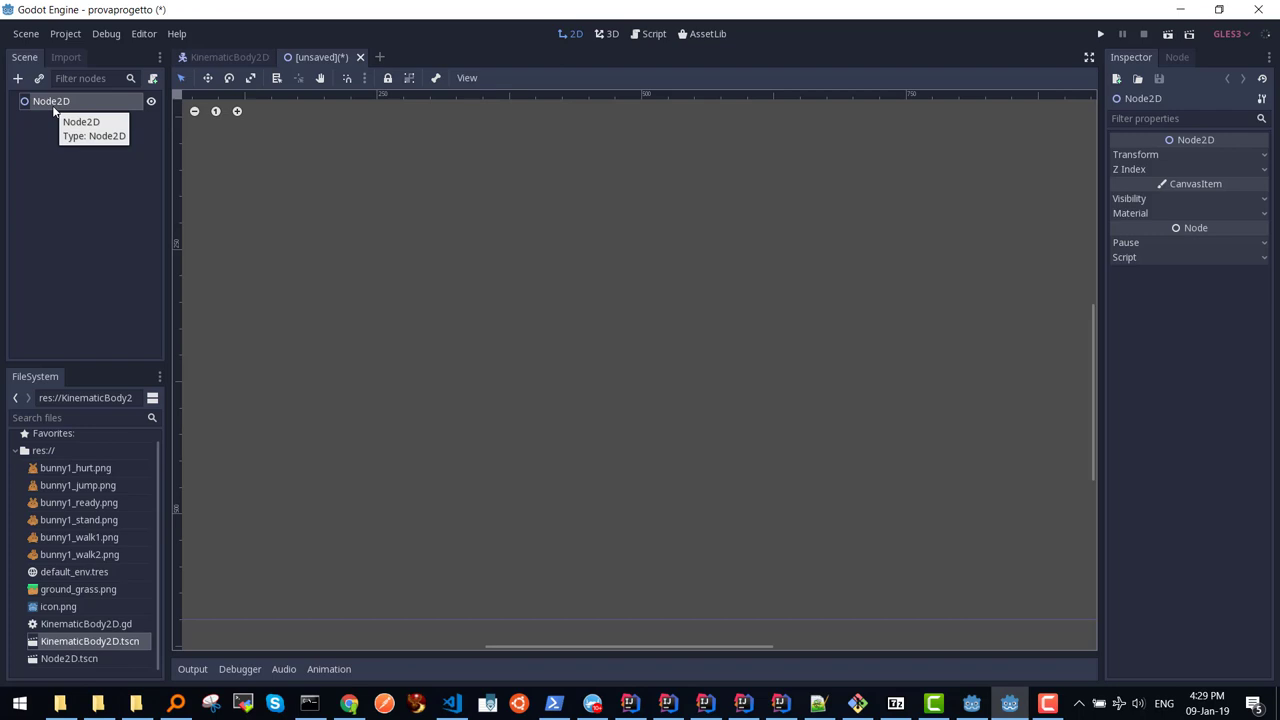
Step: Instance KinematicBody2D.tscn as a child of the Node2D root, then reselect Node2D
click(41, 79)
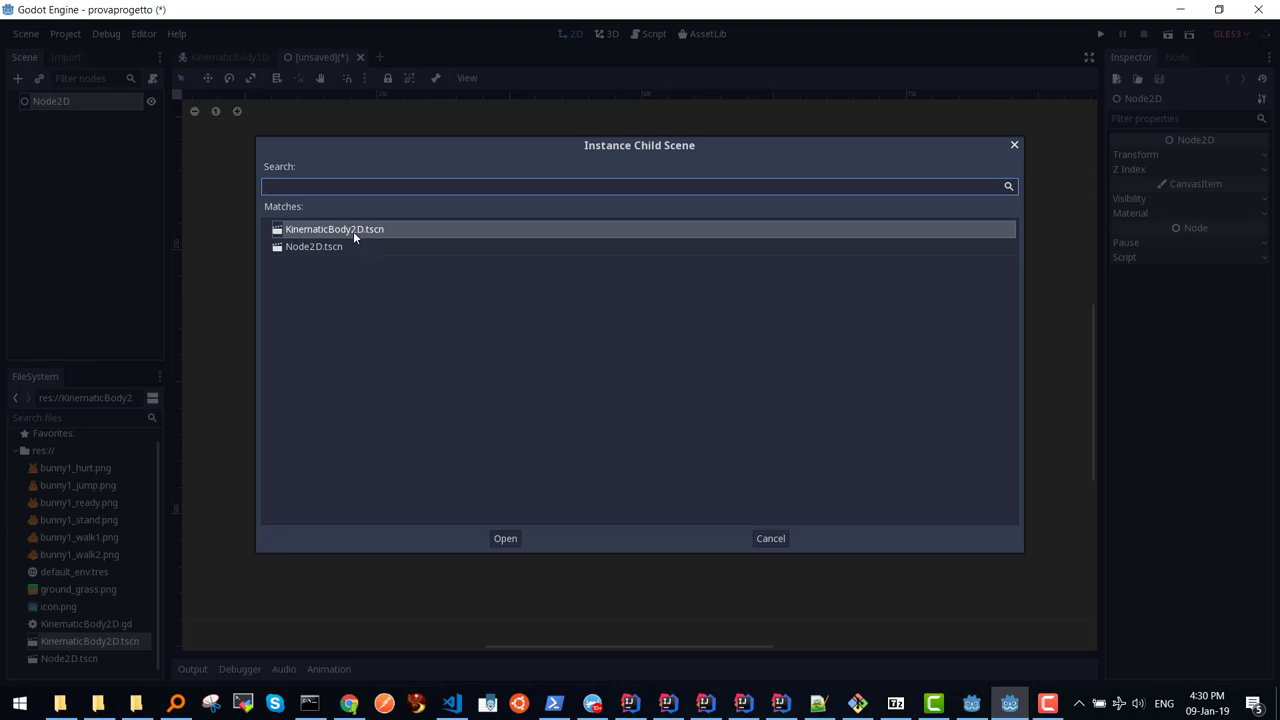
double_click(361, 230)
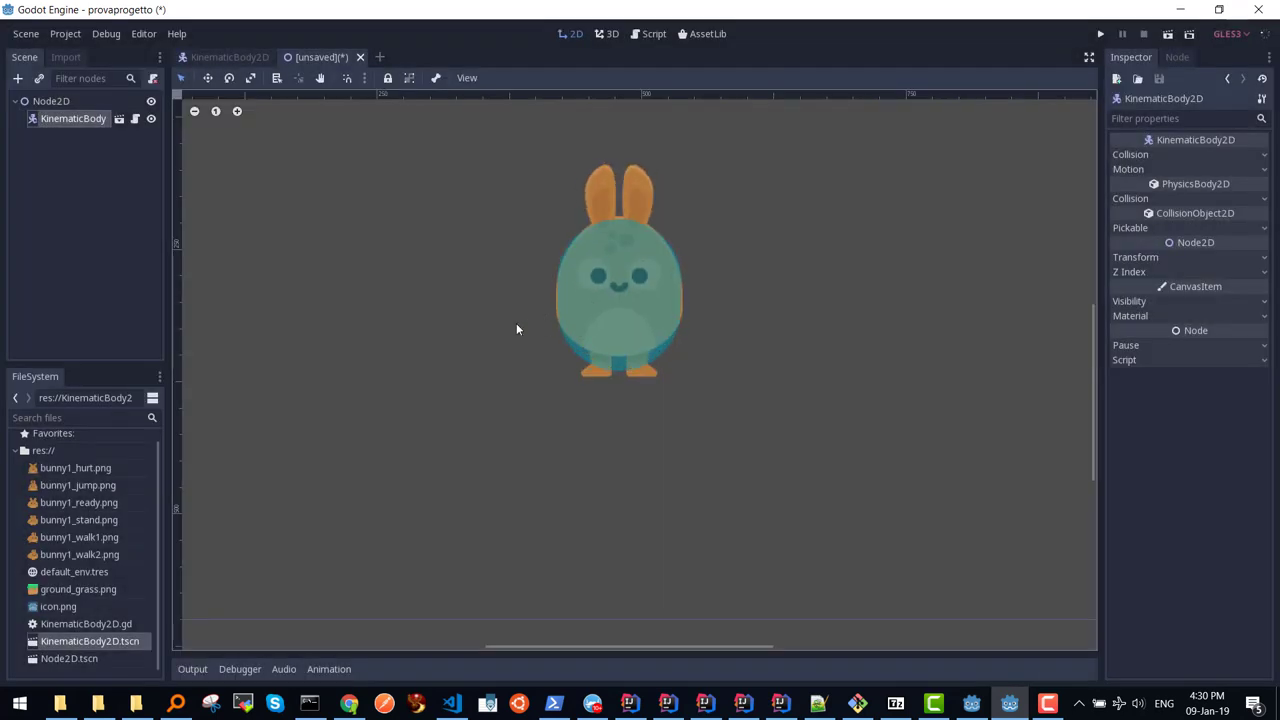
click(55, 108)
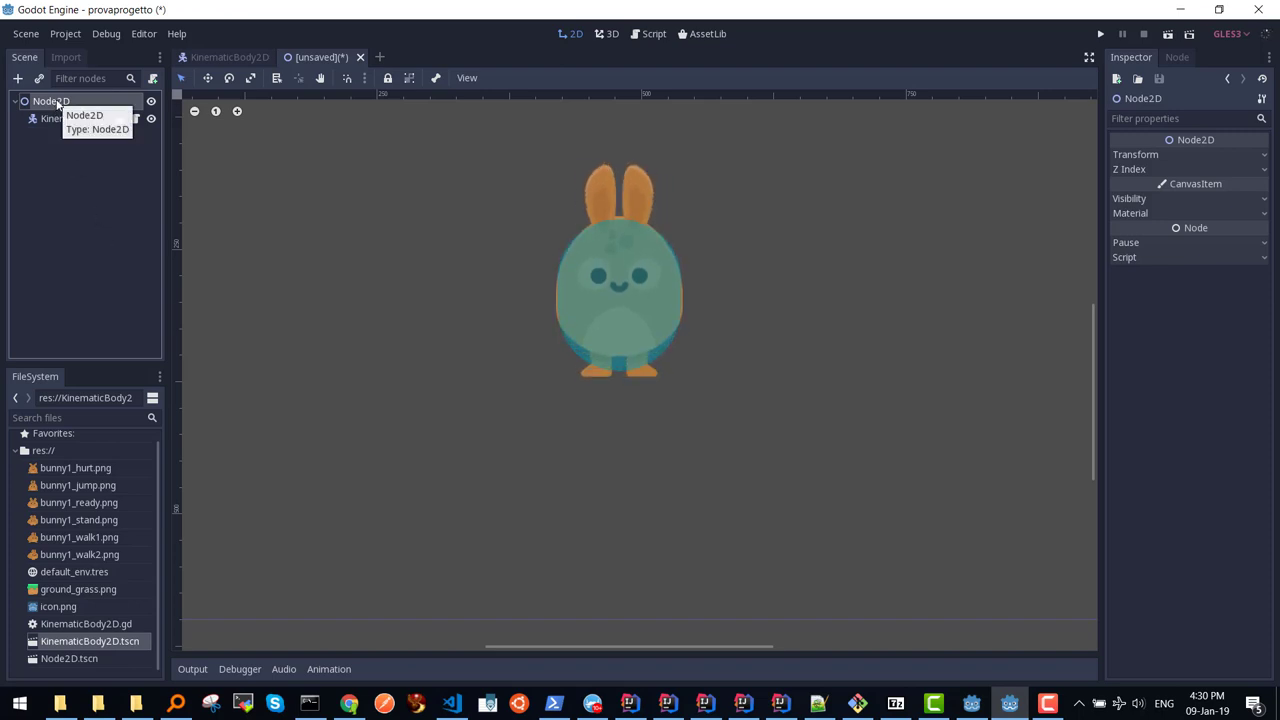
Step: Add a StaticBody2D child under Node2D via a 'body' search, then drag ground_grass.png onto it
click(18, 79)
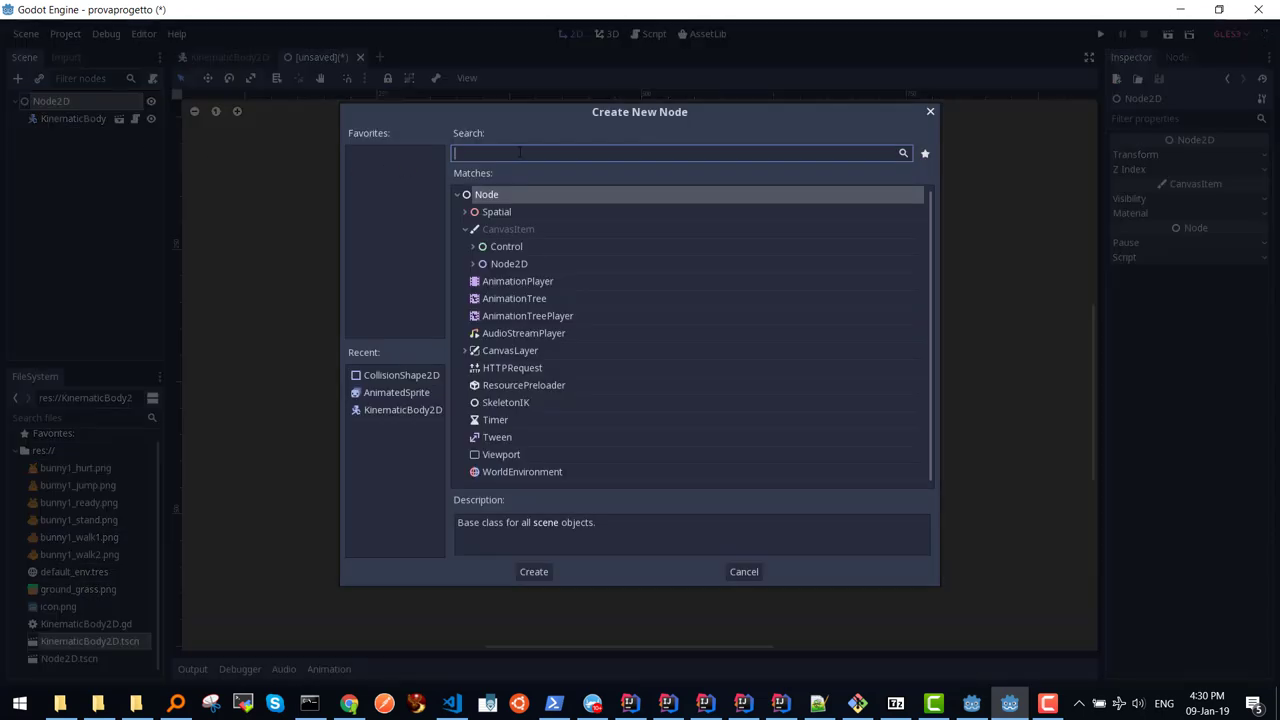
text(body)
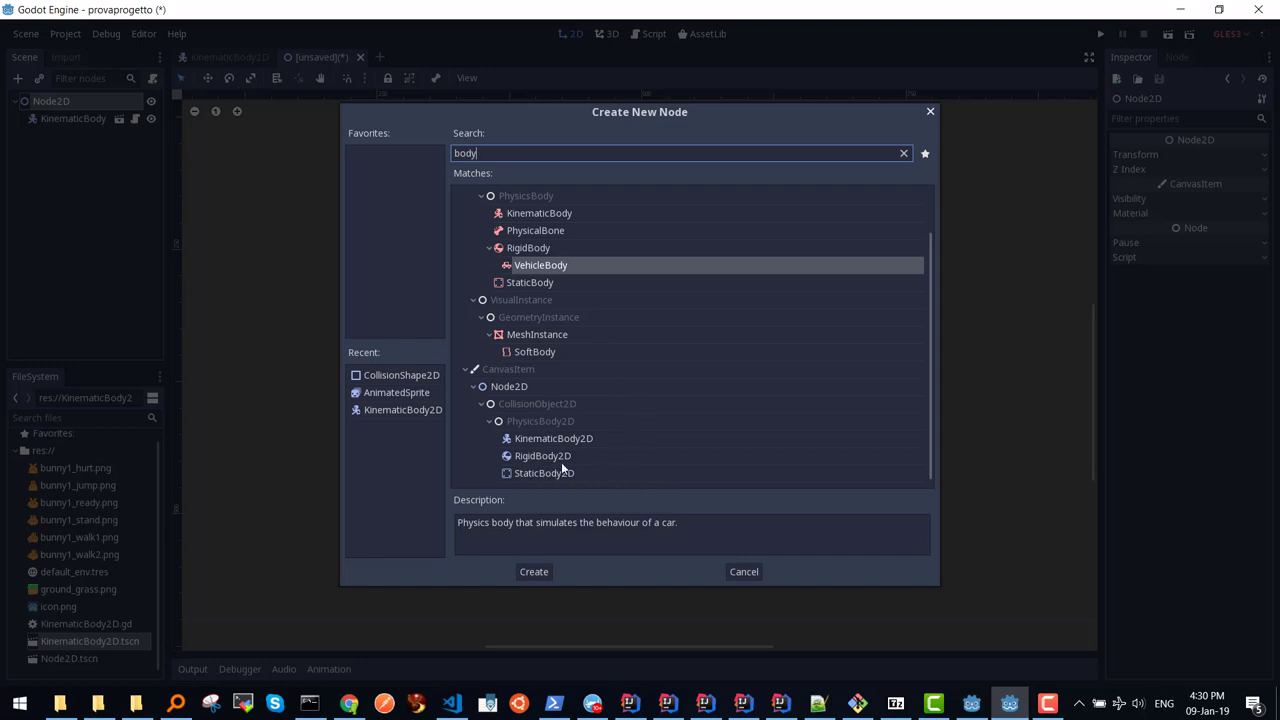
scroll(928, 400, down, 1)
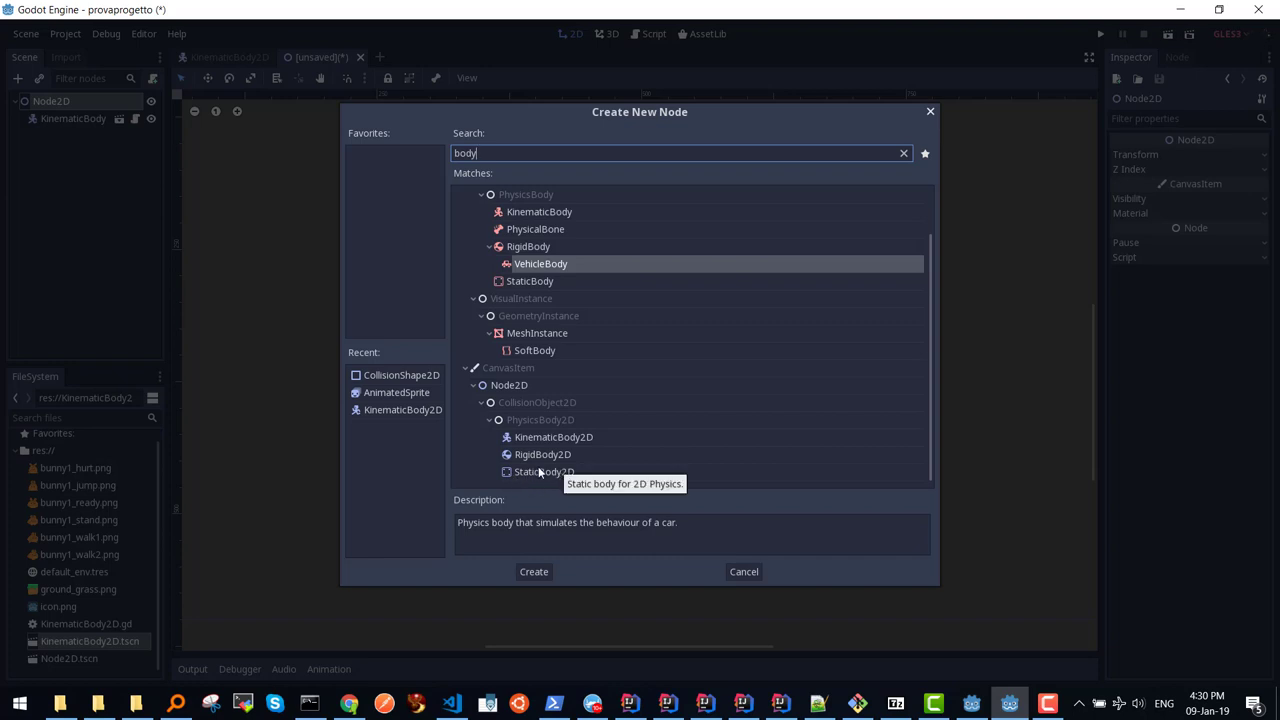
click(545, 468)
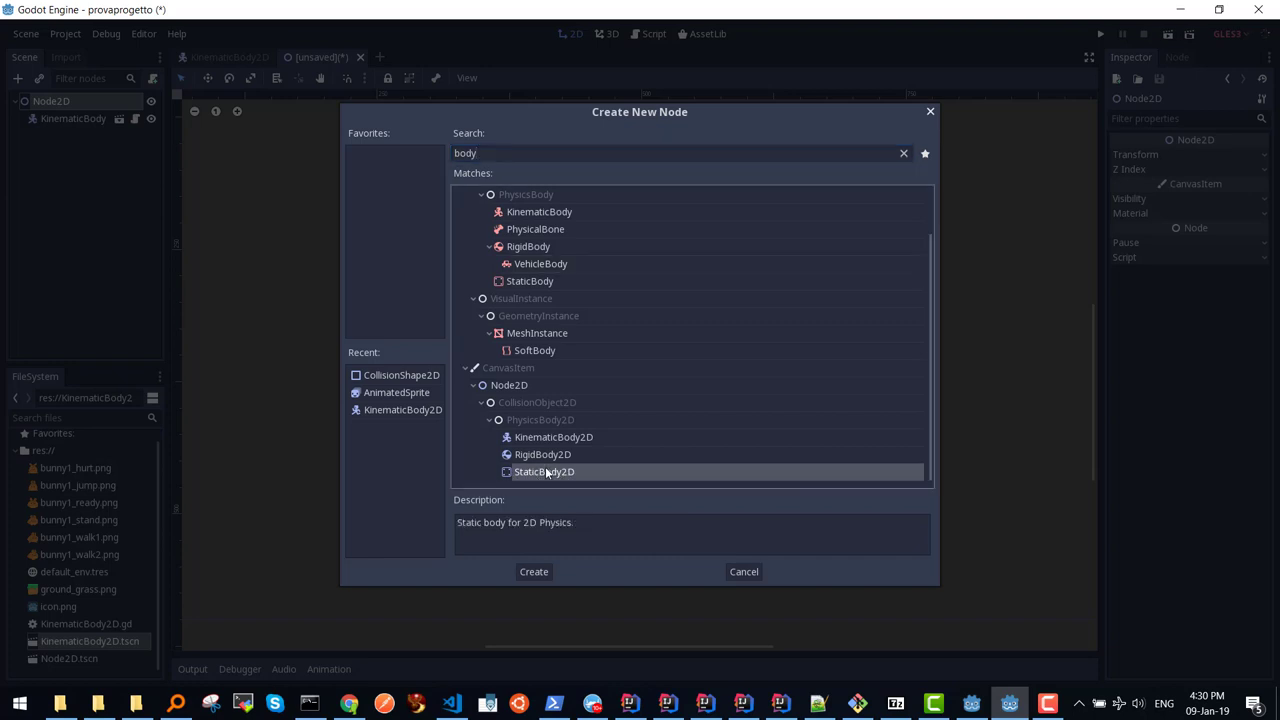
click(538, 570)
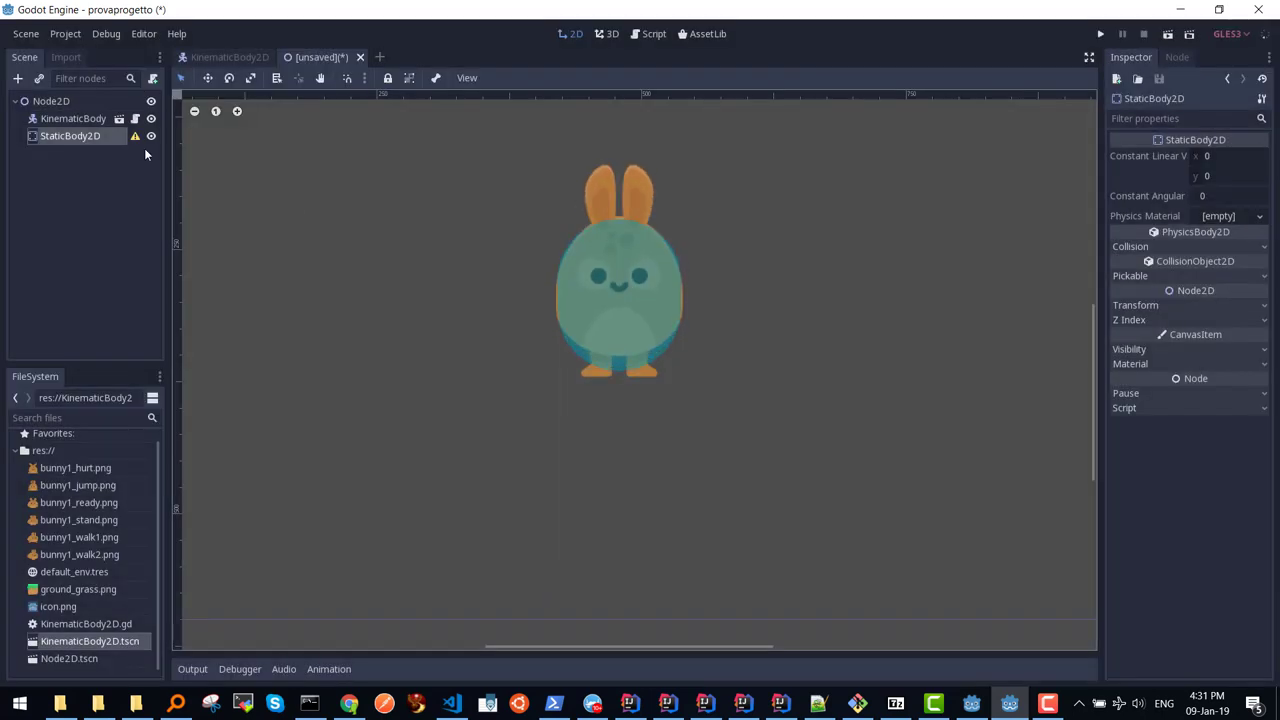
mouse_move(135, 138)
mouse_move(72, 591)
mouse_down()
mouse_move(86, 143)
mouse_move(76, 146)
mouse_up()
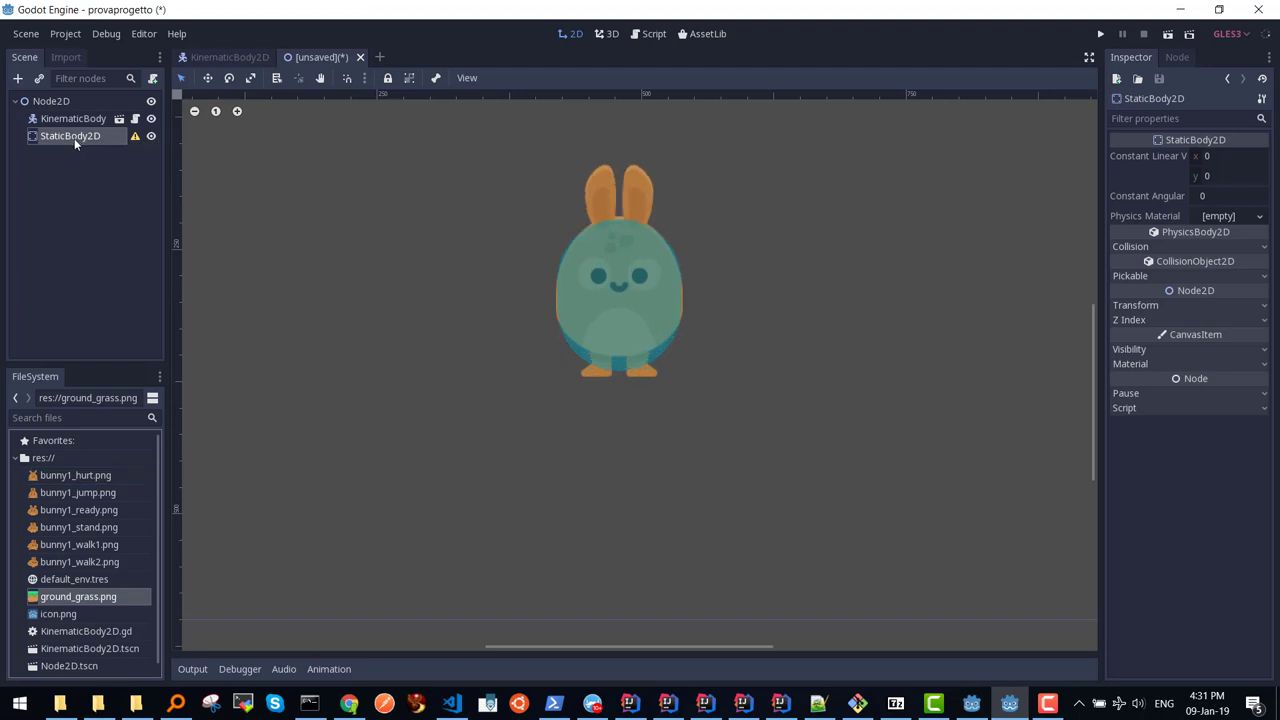
Step: Add a Sprite node under StaticBody2D by searching 'sprite' in the node dialog
click(17, 78)
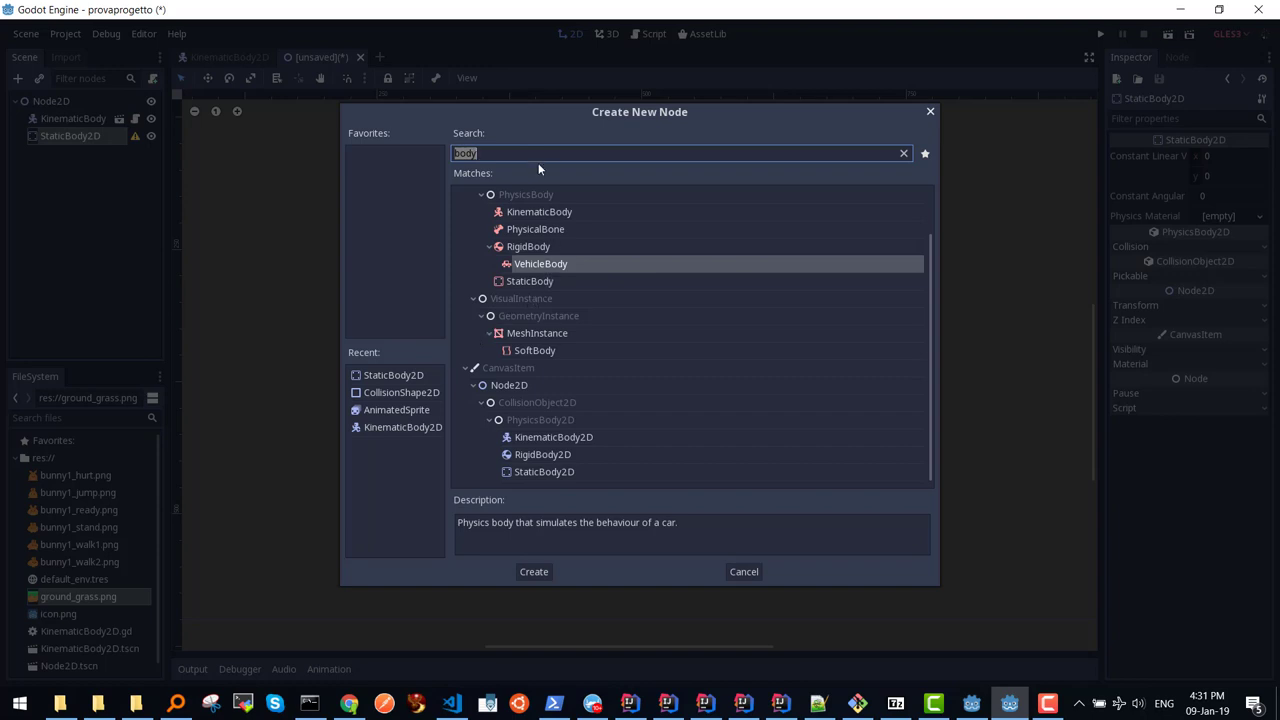
text(shape)
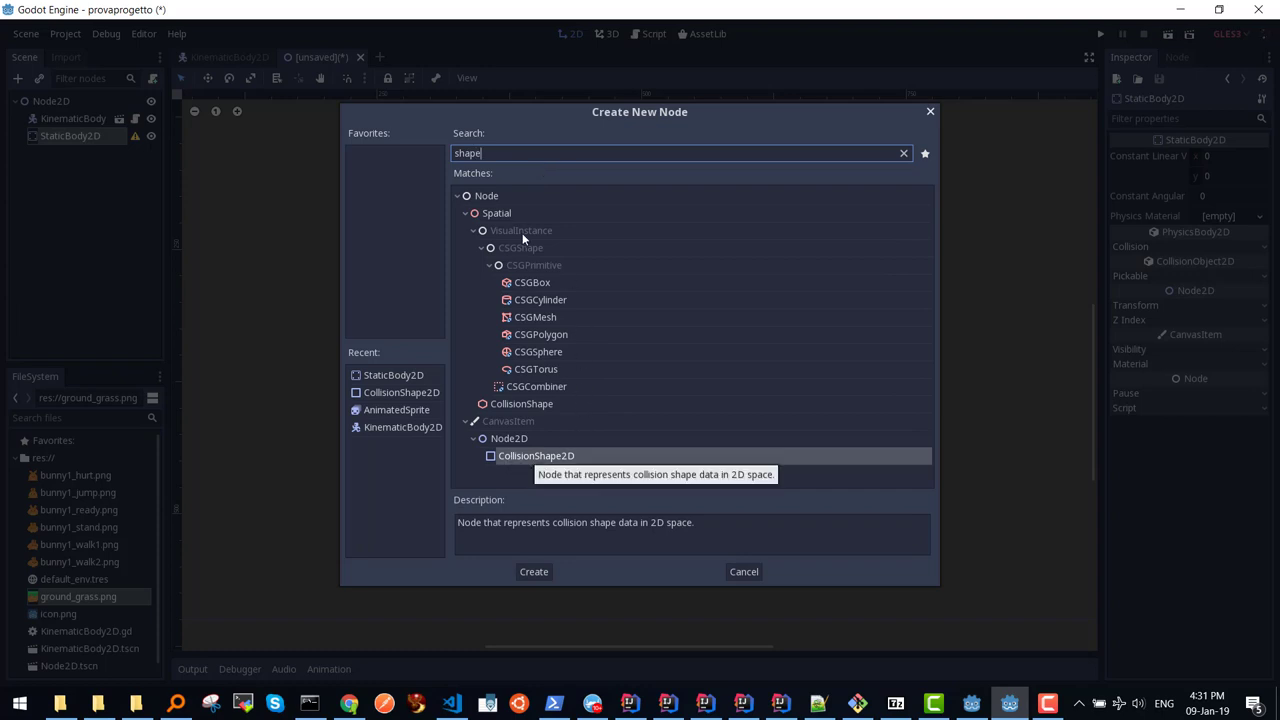
drag(486, 153, 432, 158)
text(sp)
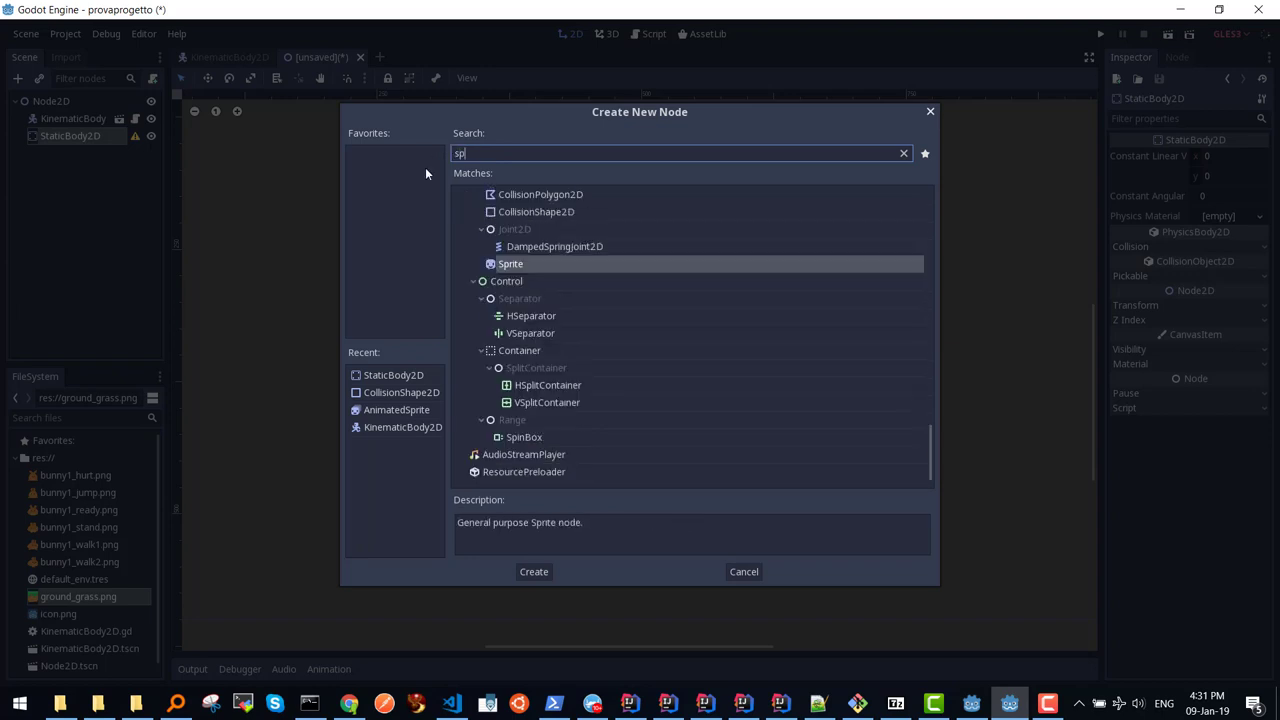
text(rite)
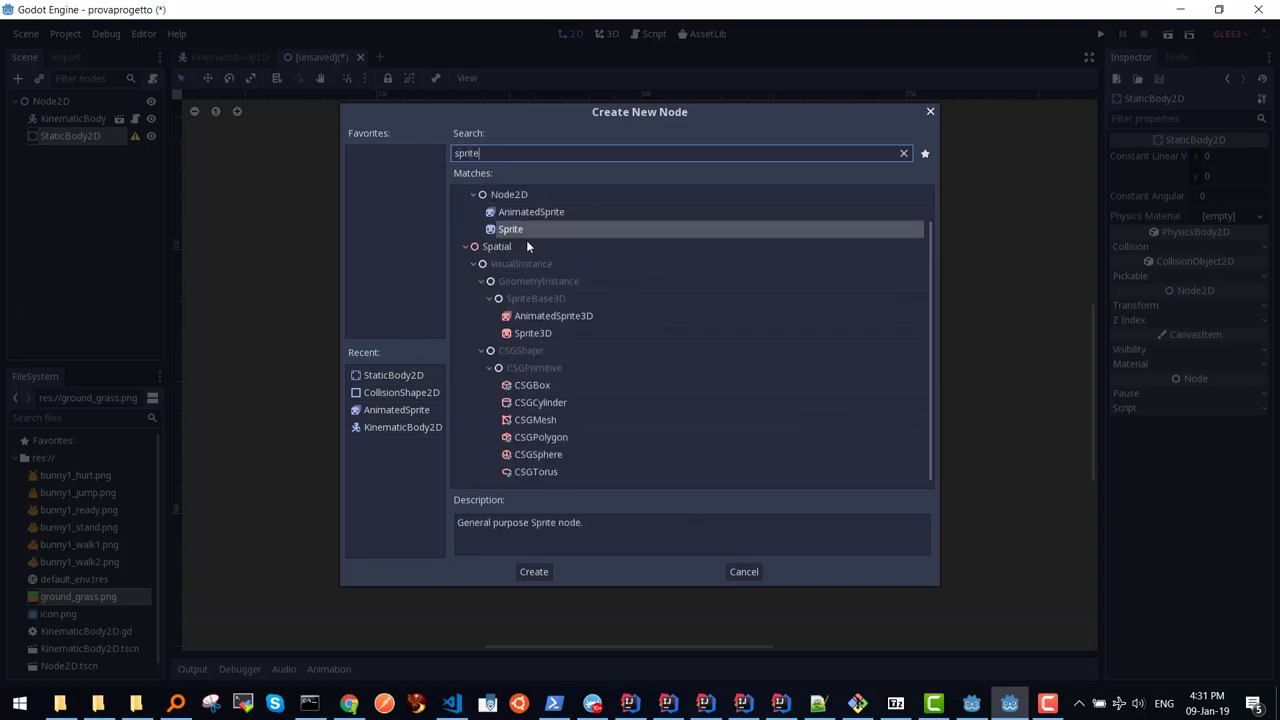
click(523, 231)
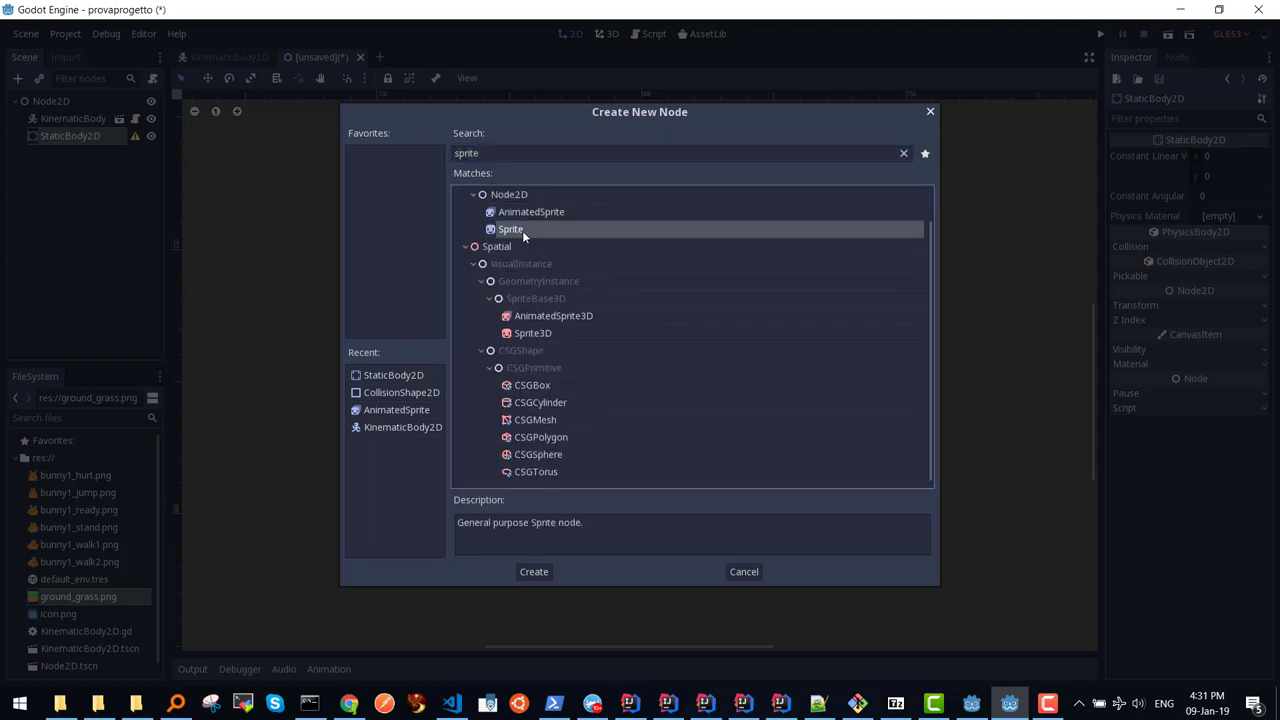
double_click(522, 230)
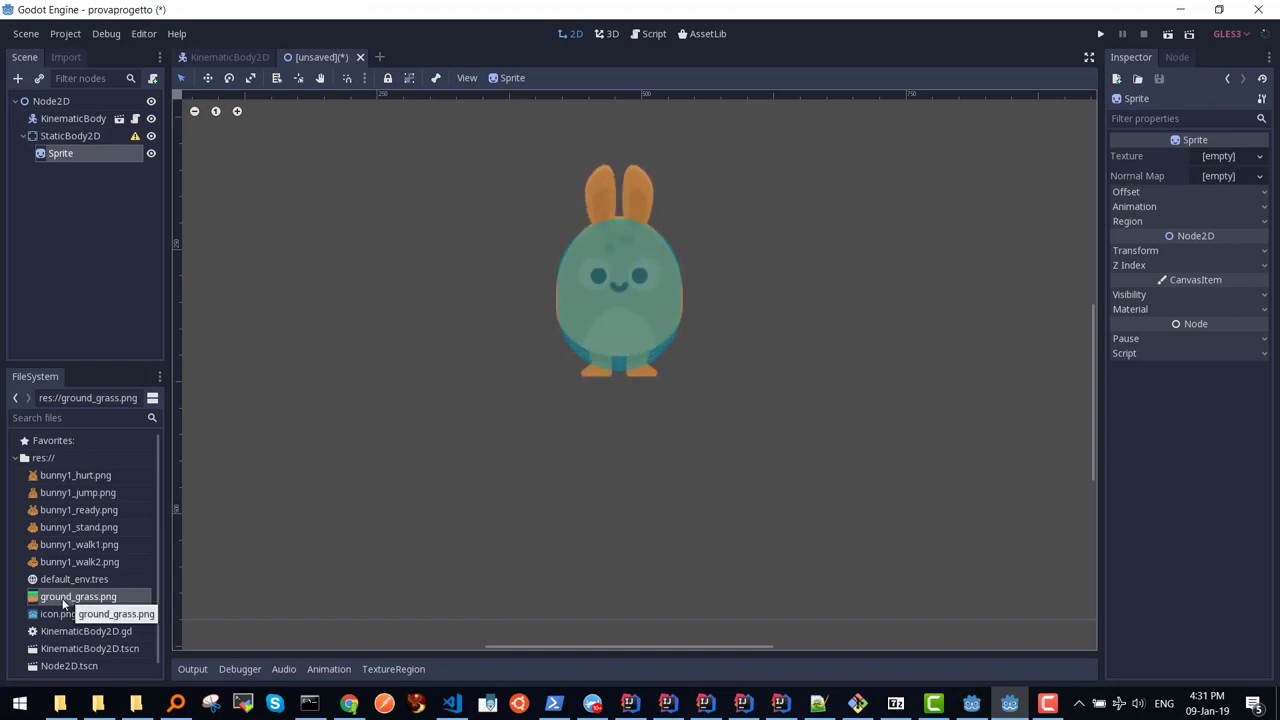
Step: Place ground_grass.png below the bunny and parent the ground_grass node under StaticBody2D
drag(62, 600, 670, 483)
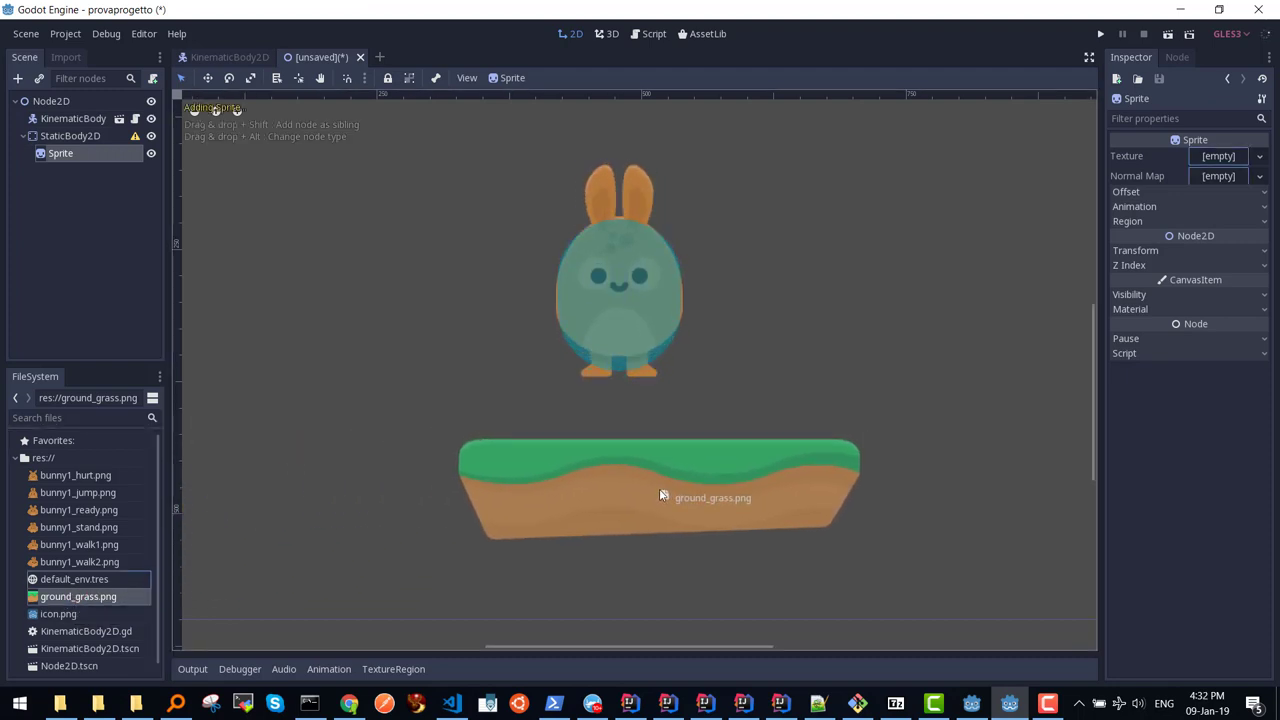
drag(670, 483, 659, 494)
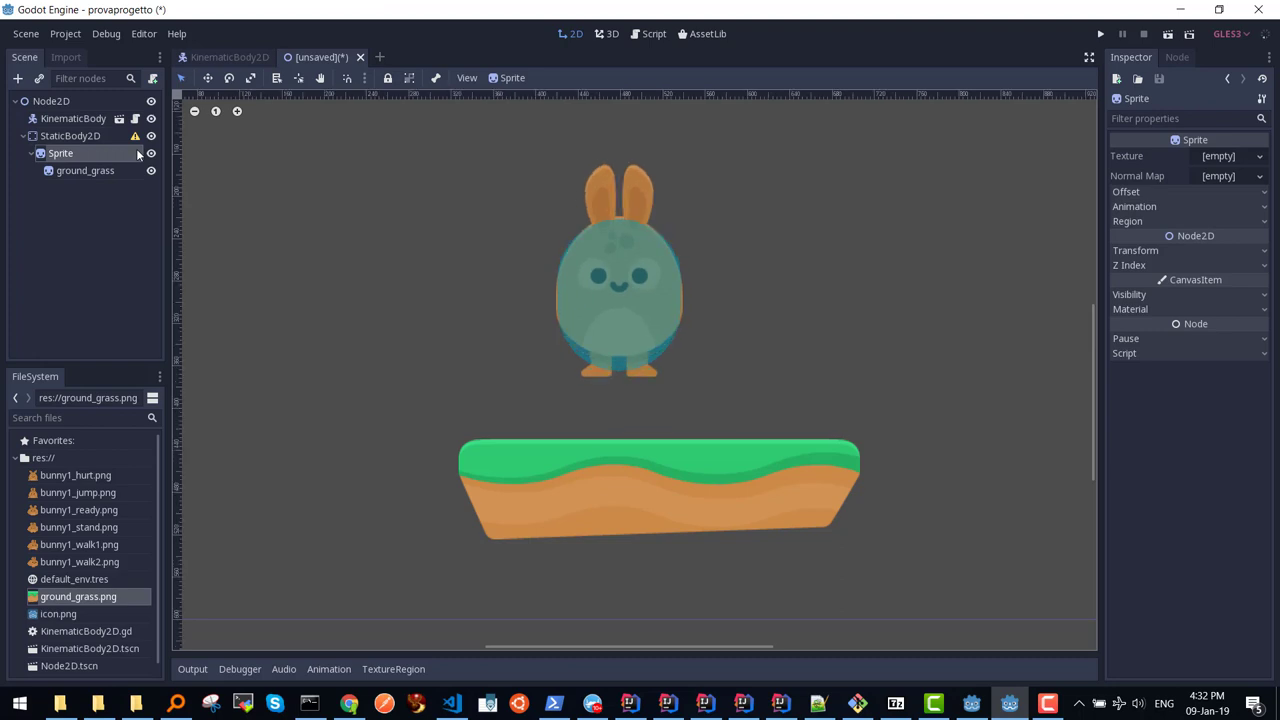
key(Delete)
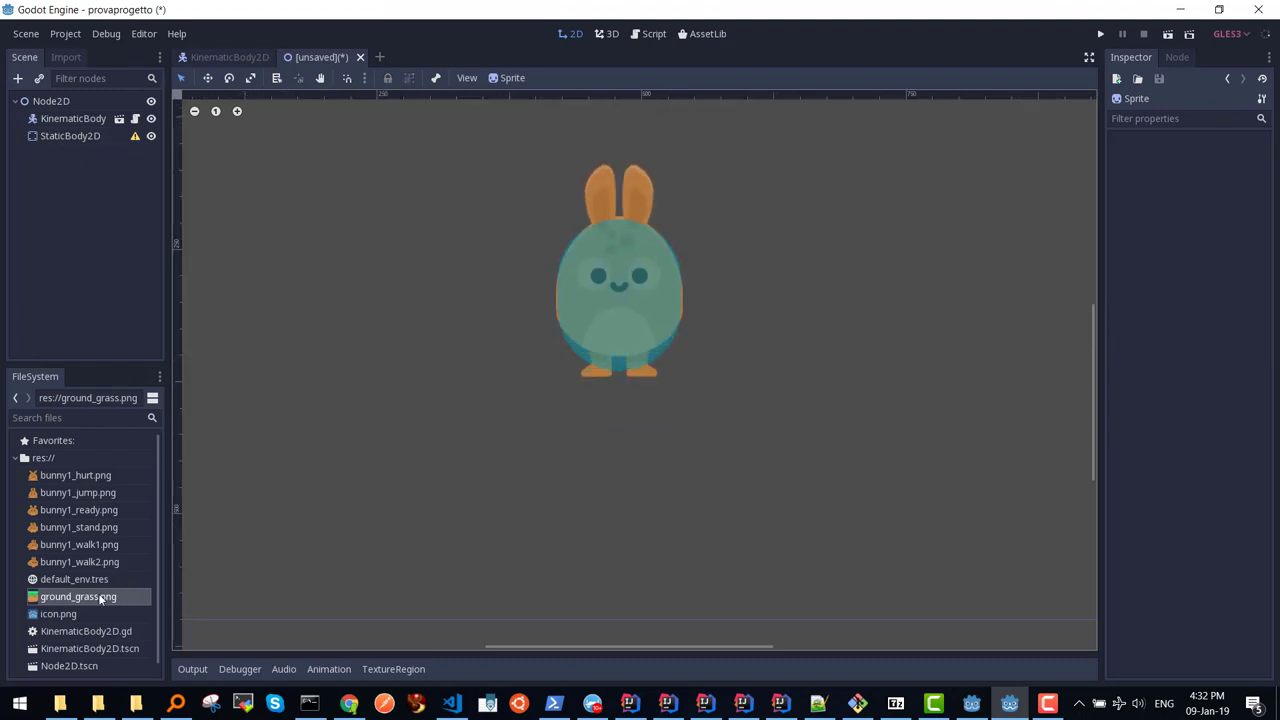
mouse_move(70, 598)
mouse_down()
mouse_move(536, 519)
mouse_move(629, 464)
mouse_up()
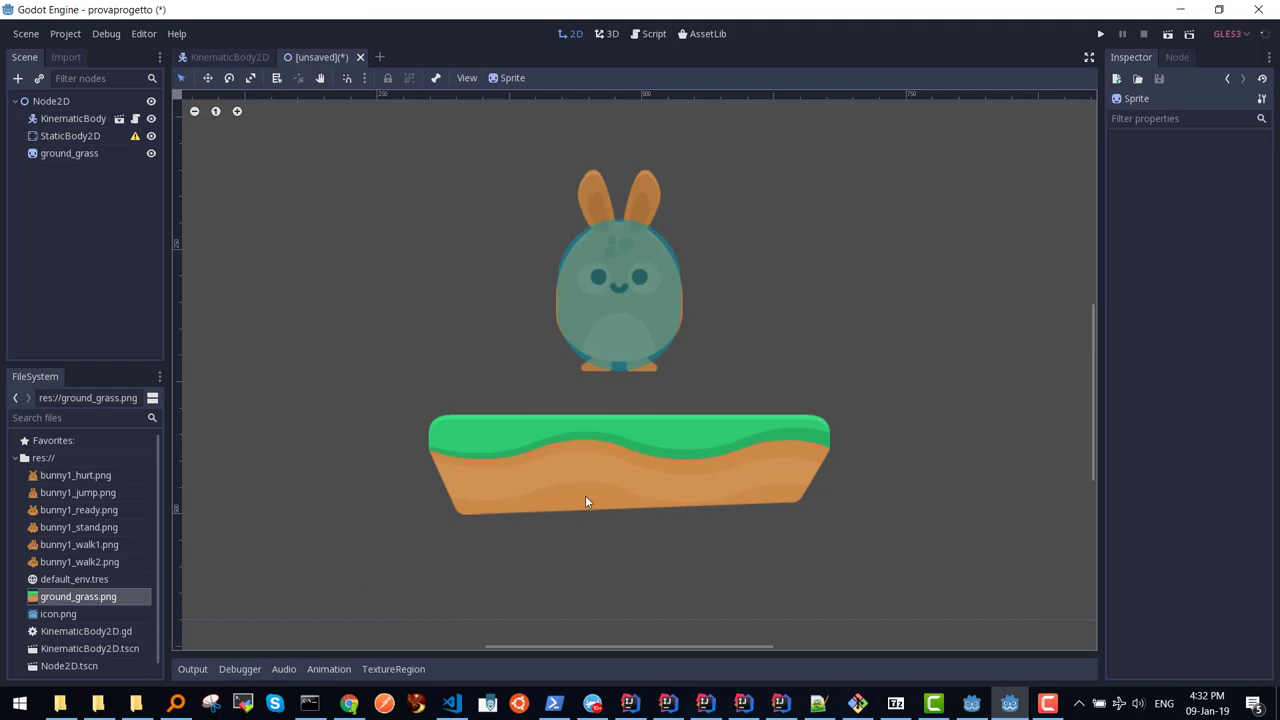
click(61, 154)
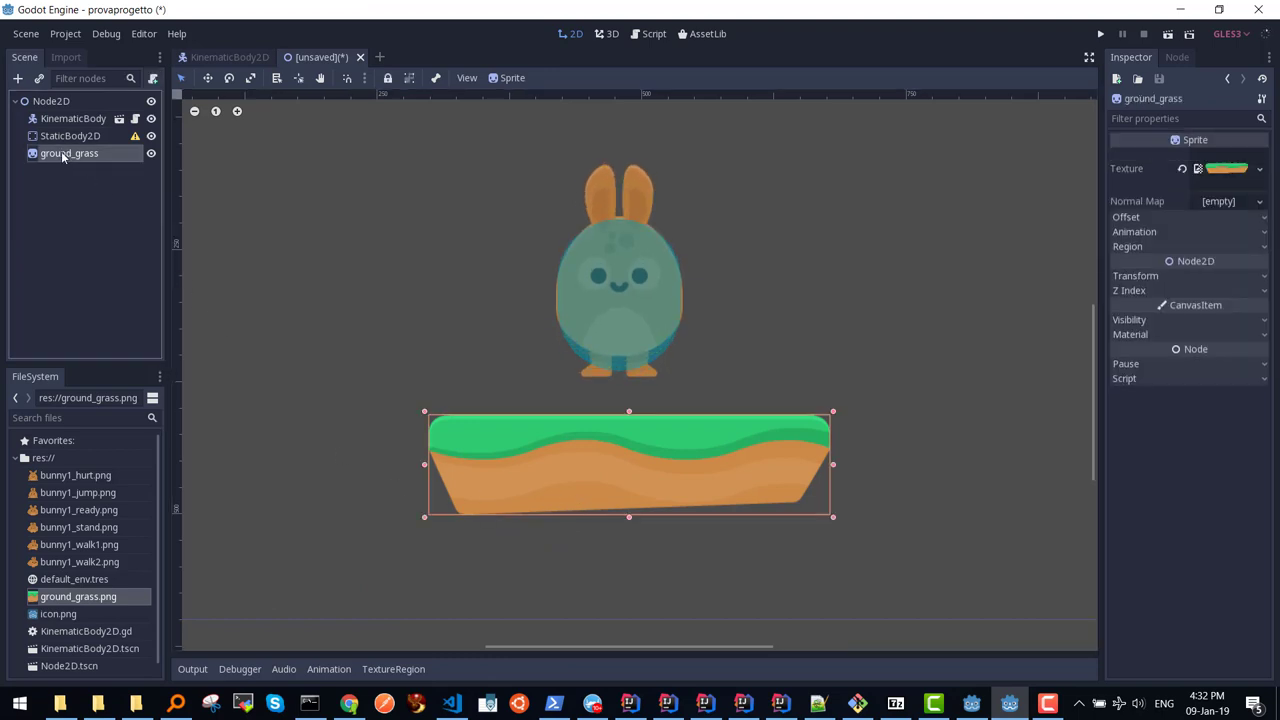
drag(75, 150, 80, 134)
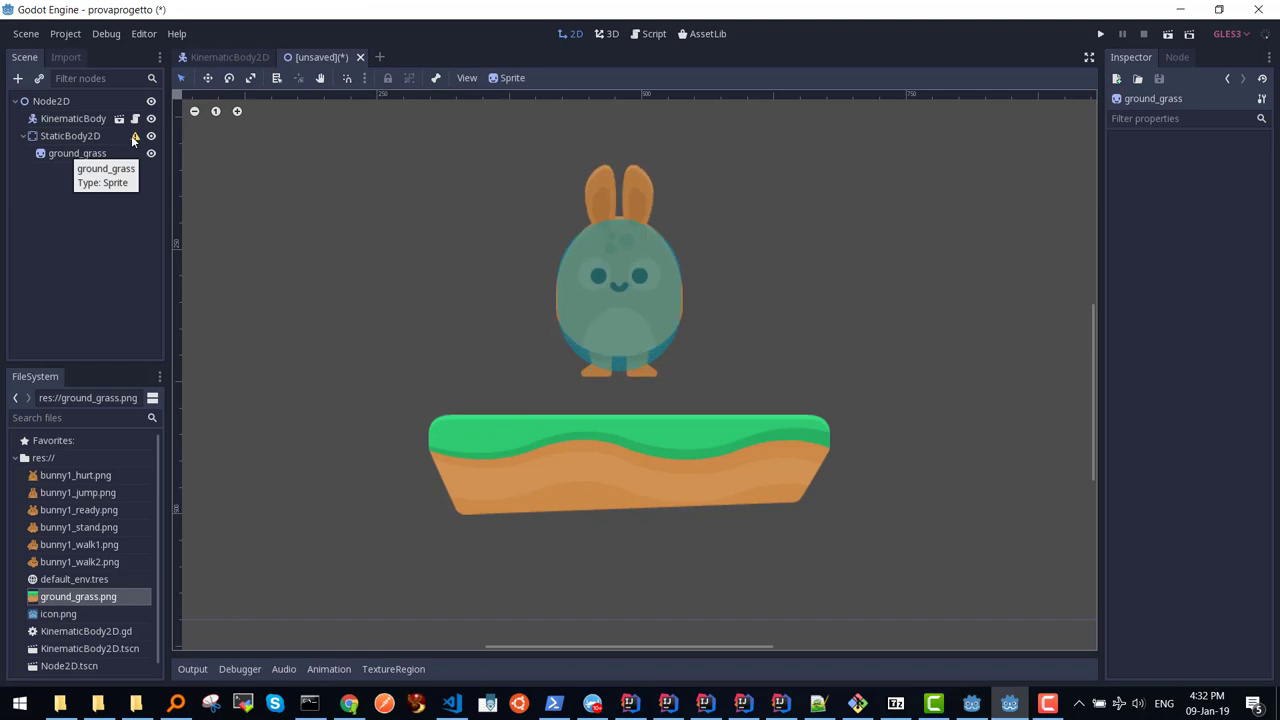
mouse_move(135, 140)
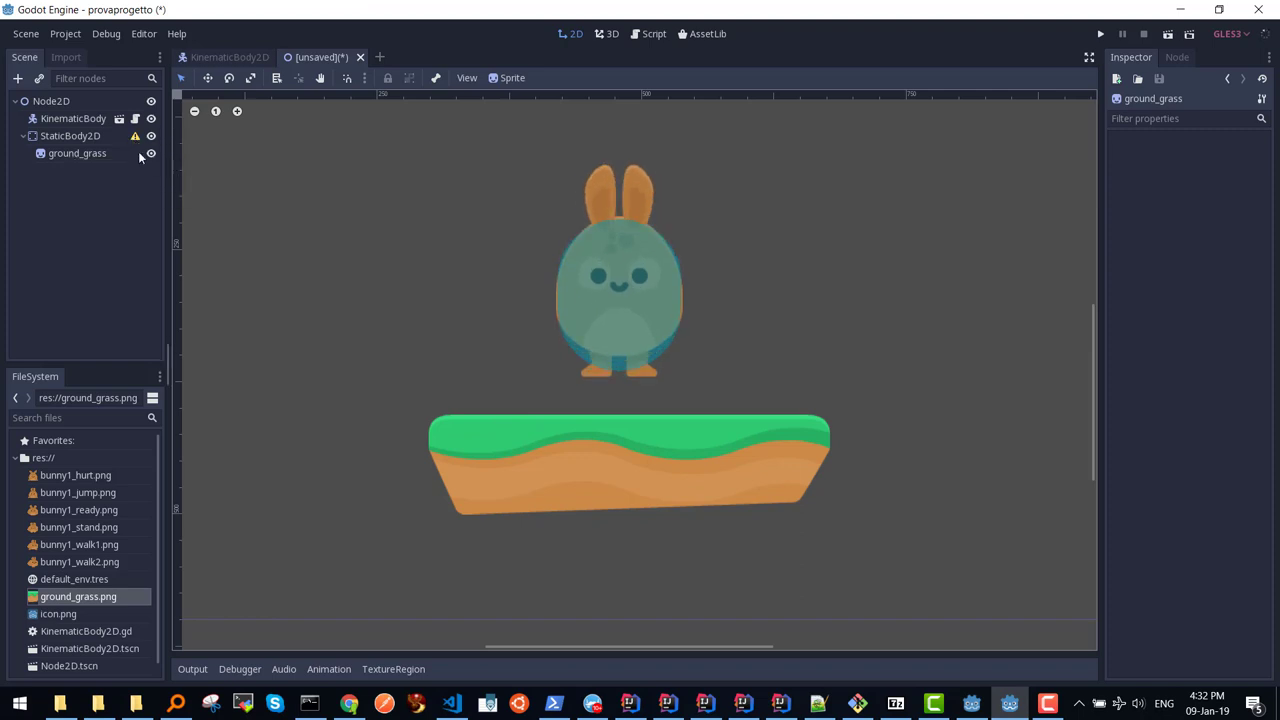
Step: Add a CollisionShape2D under StaticBody2D and give it a new RectangleShape2D
click(75, 136)
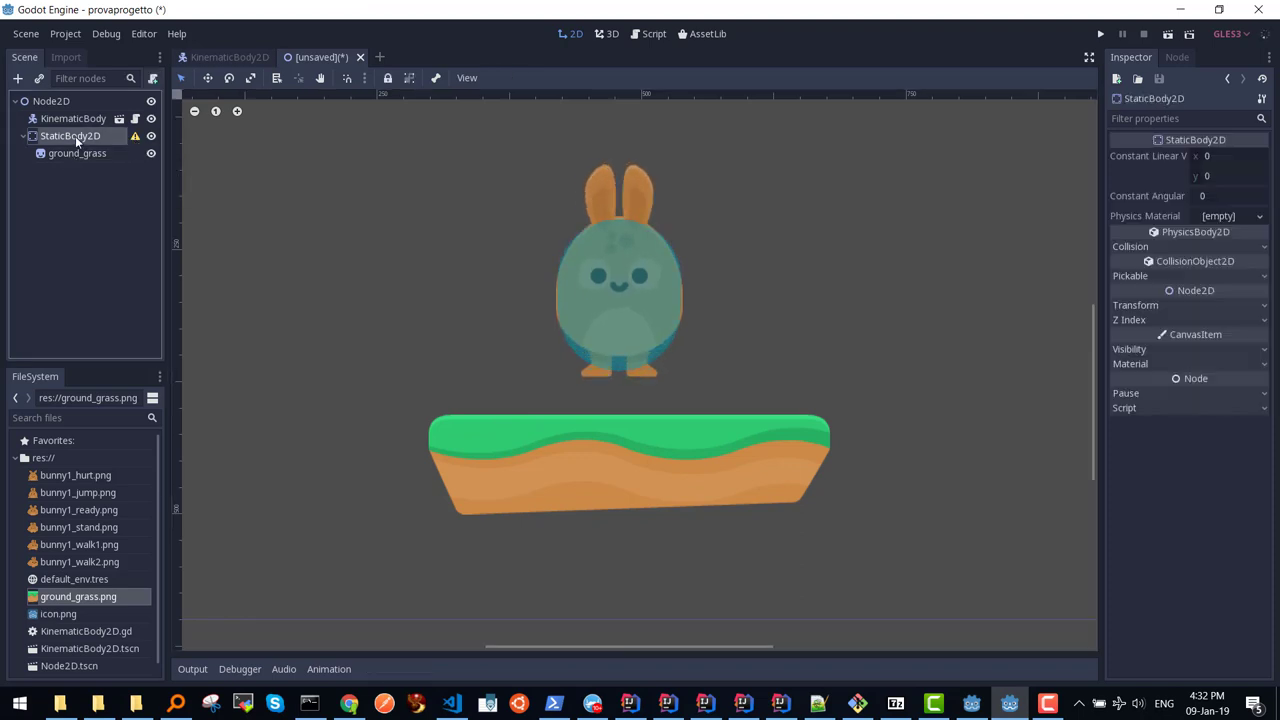
click(18, 79)
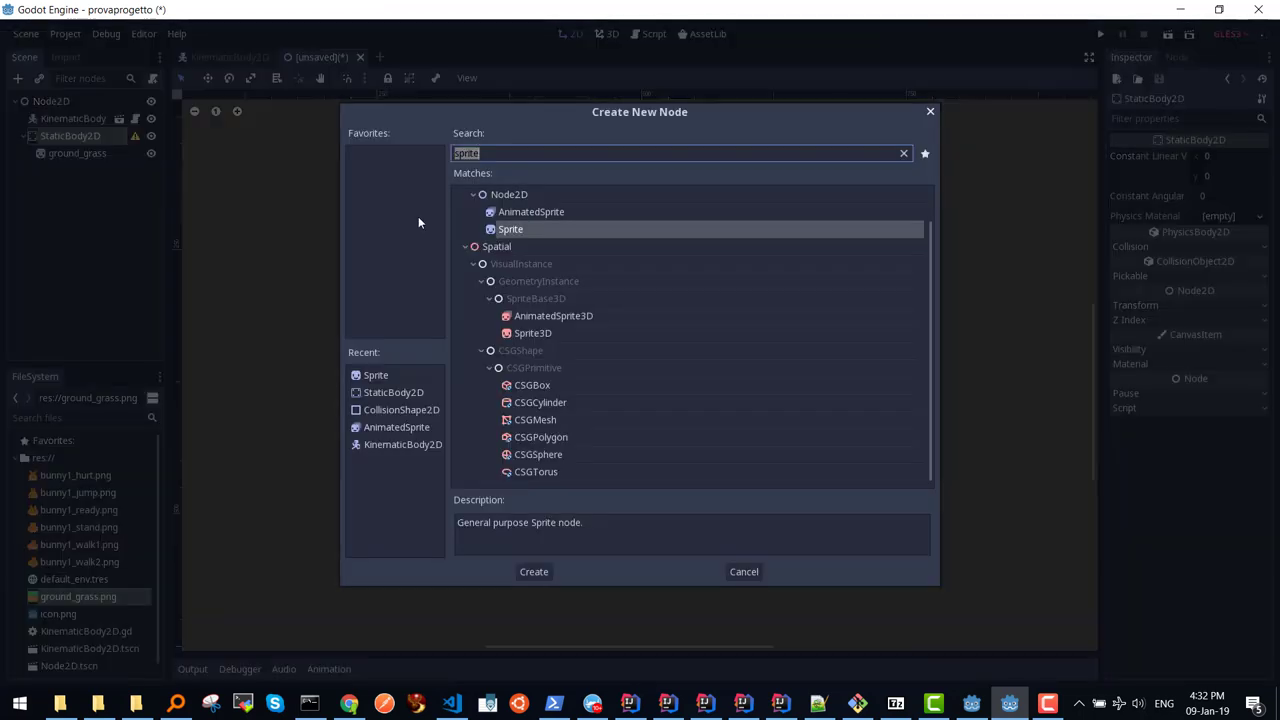
text(collision)
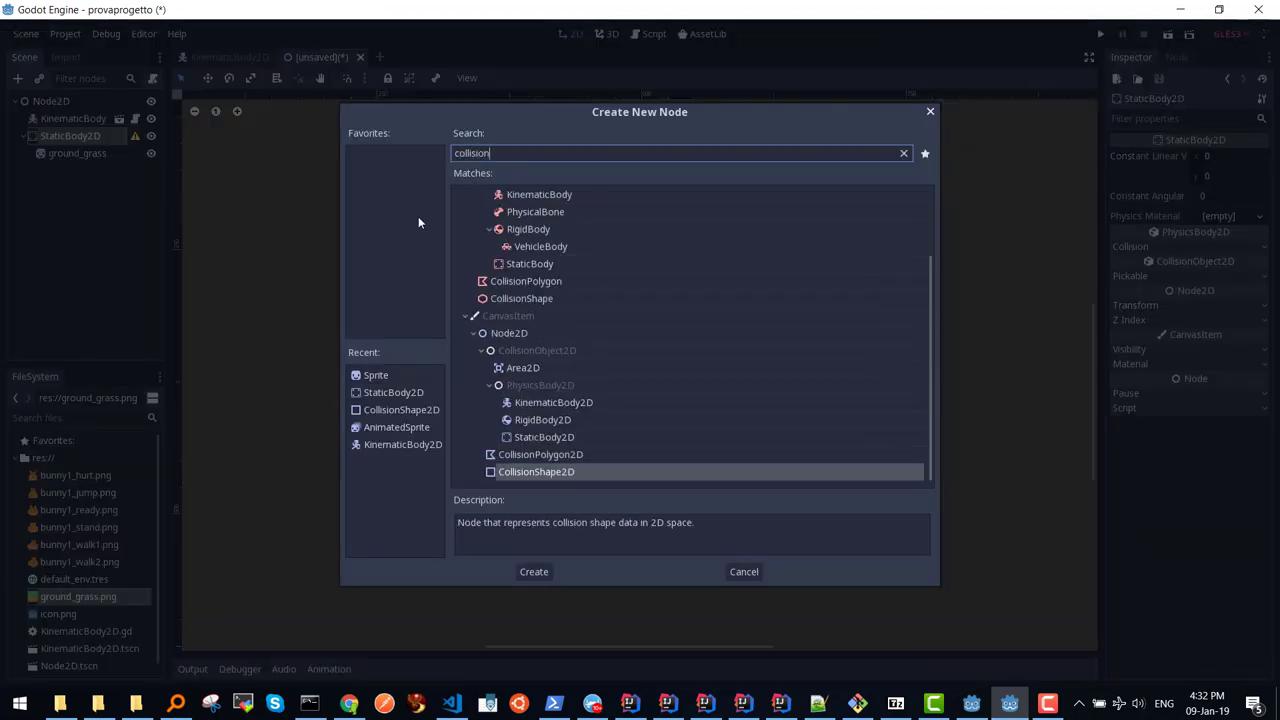
double_click(559, 471)
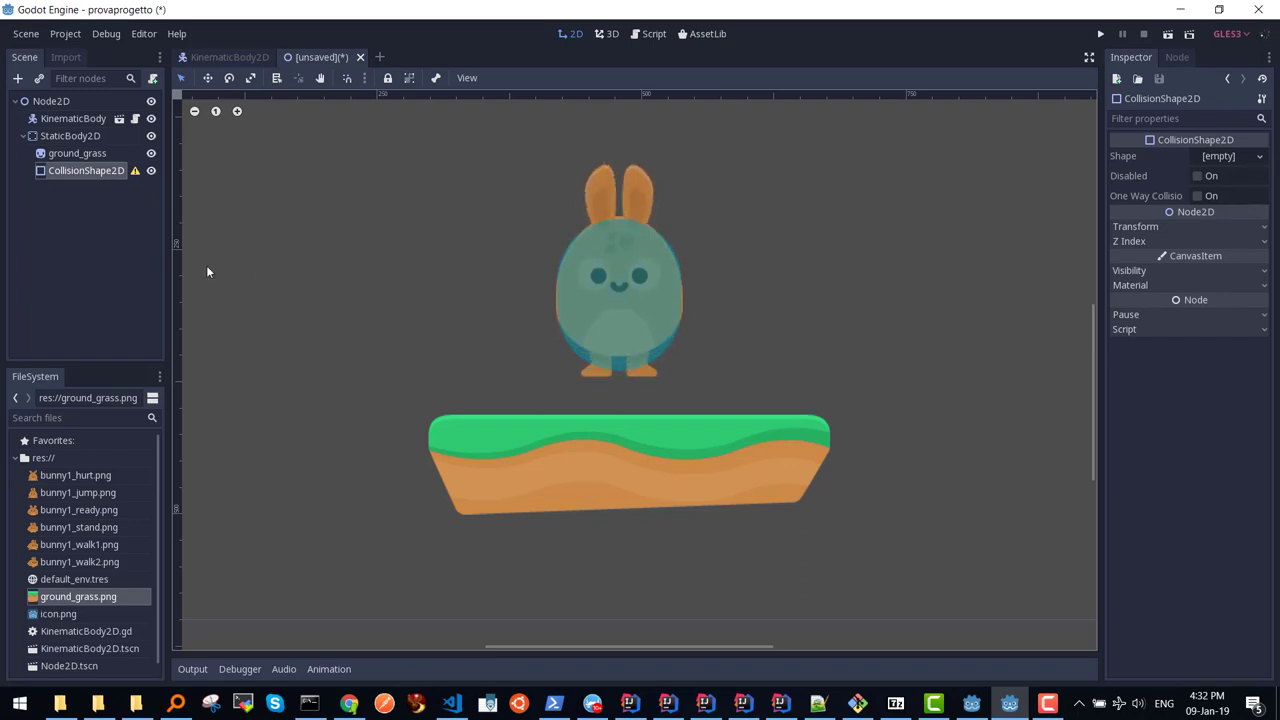
click(1262, 157)
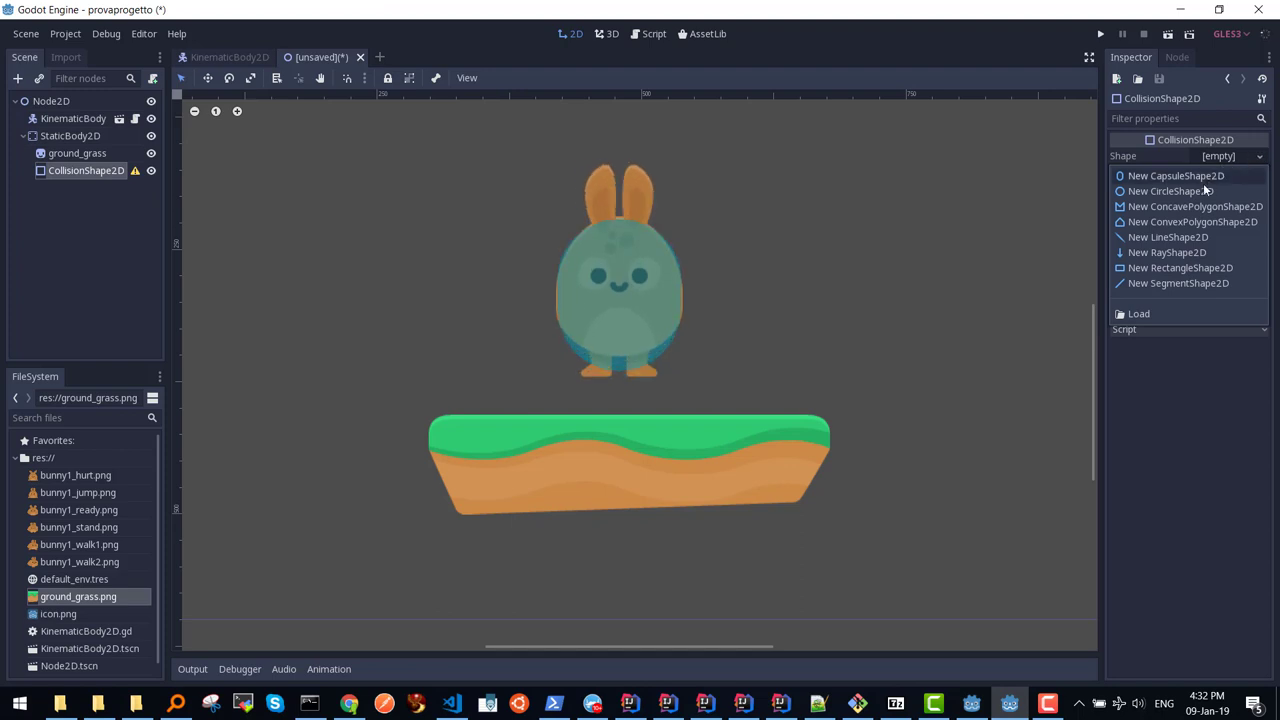
click(1178, 268)
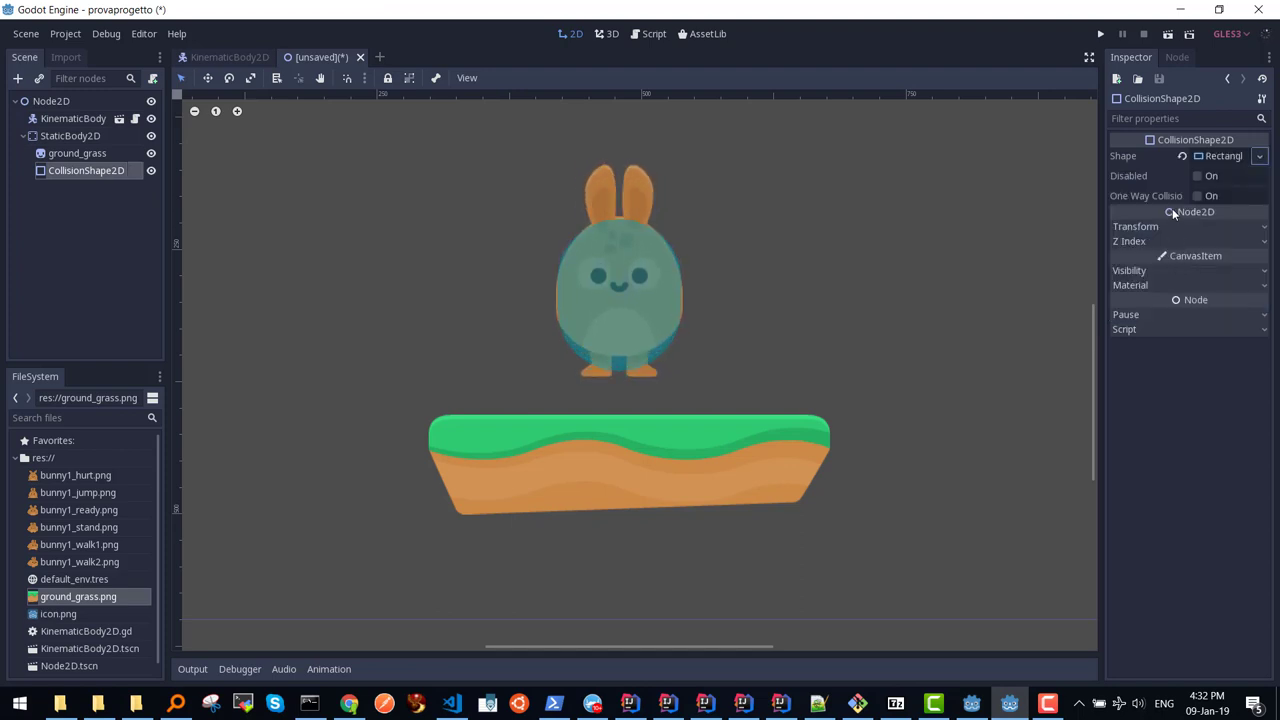
Step: Move and stretch the collision rectangle to cover the grass platform's full width and height
scroll(333, 366, down, 2)
scroll(336, 369, down, 3)
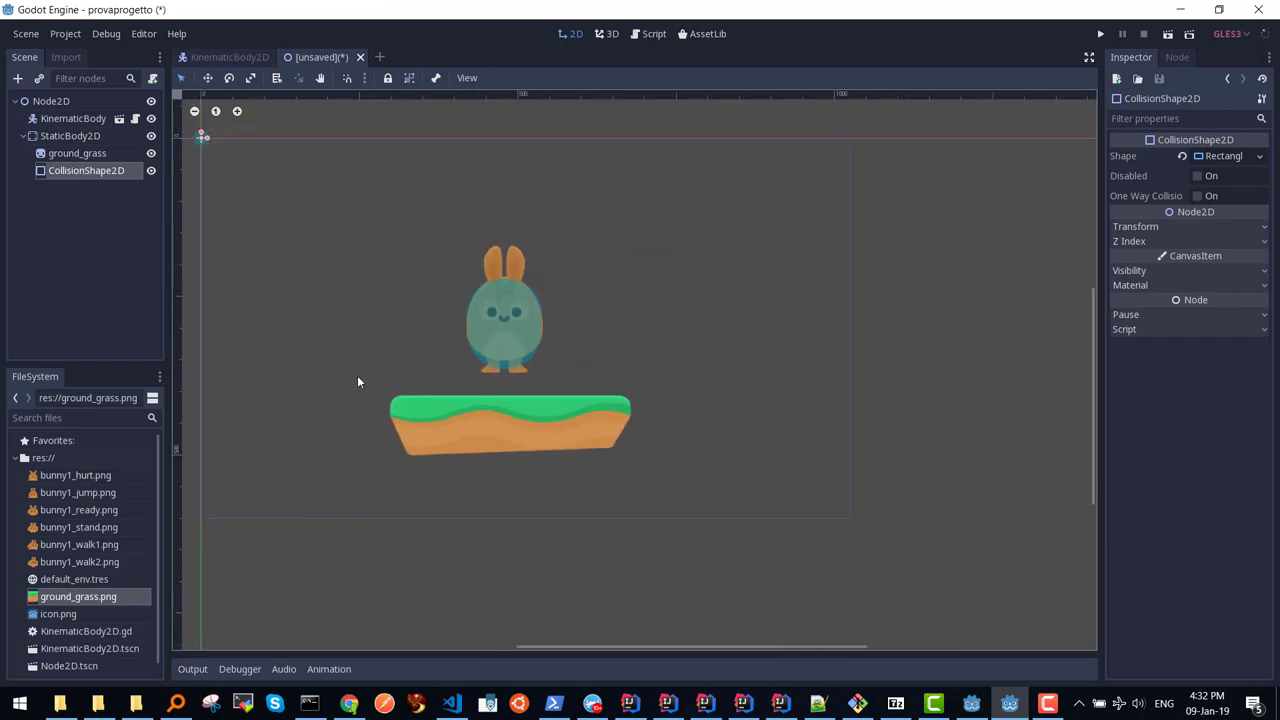
mouse_move(200, 145)
mouse_down()
mouse_move(217, 189)
mouse_move(505, 432)
mouse_up()
scroll(505, 430, up, 2)
scroll(505, 430, up, 2)
scroll(506, 430, up, 4)
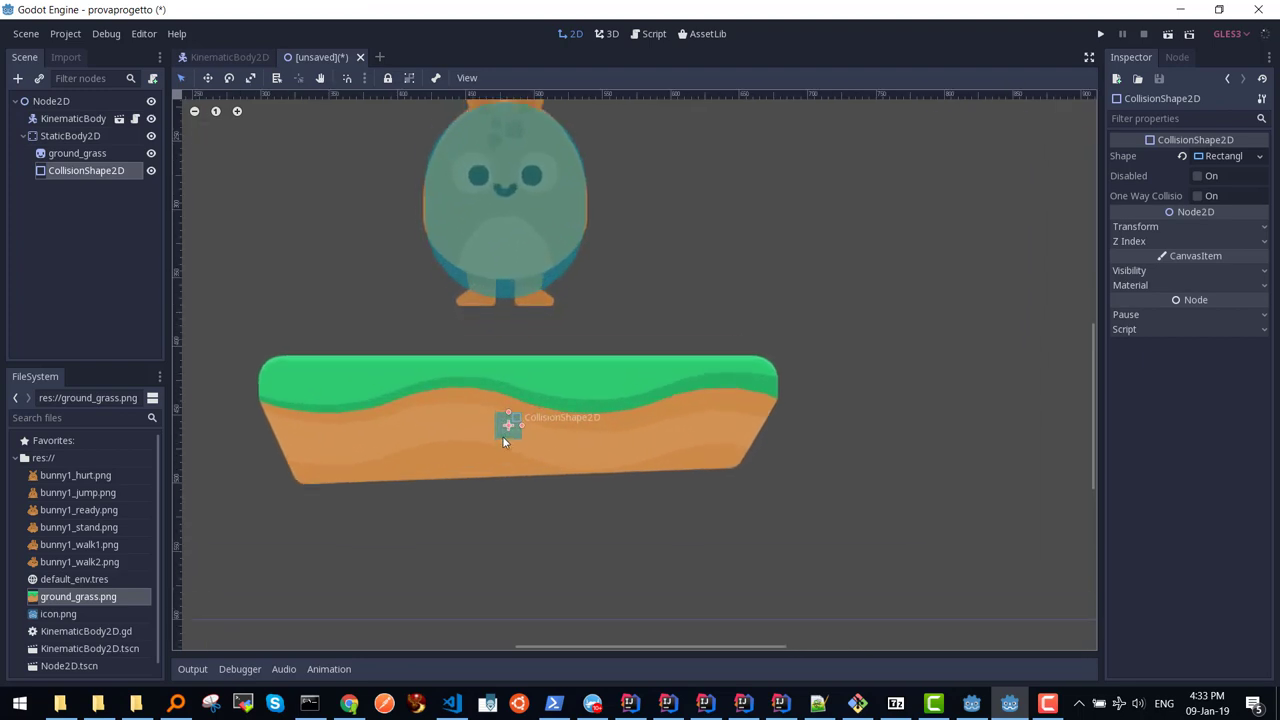
scroll(490, 433, up, 2)
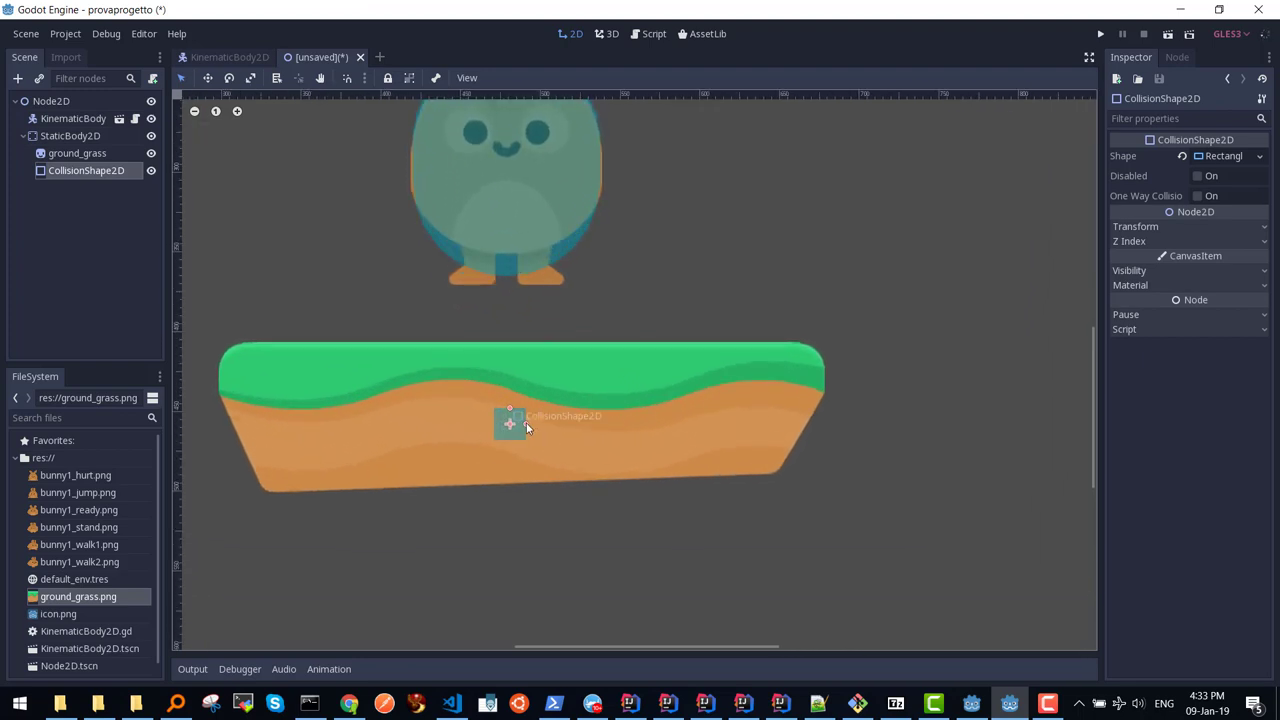
drag(525, 424, 822, 430)
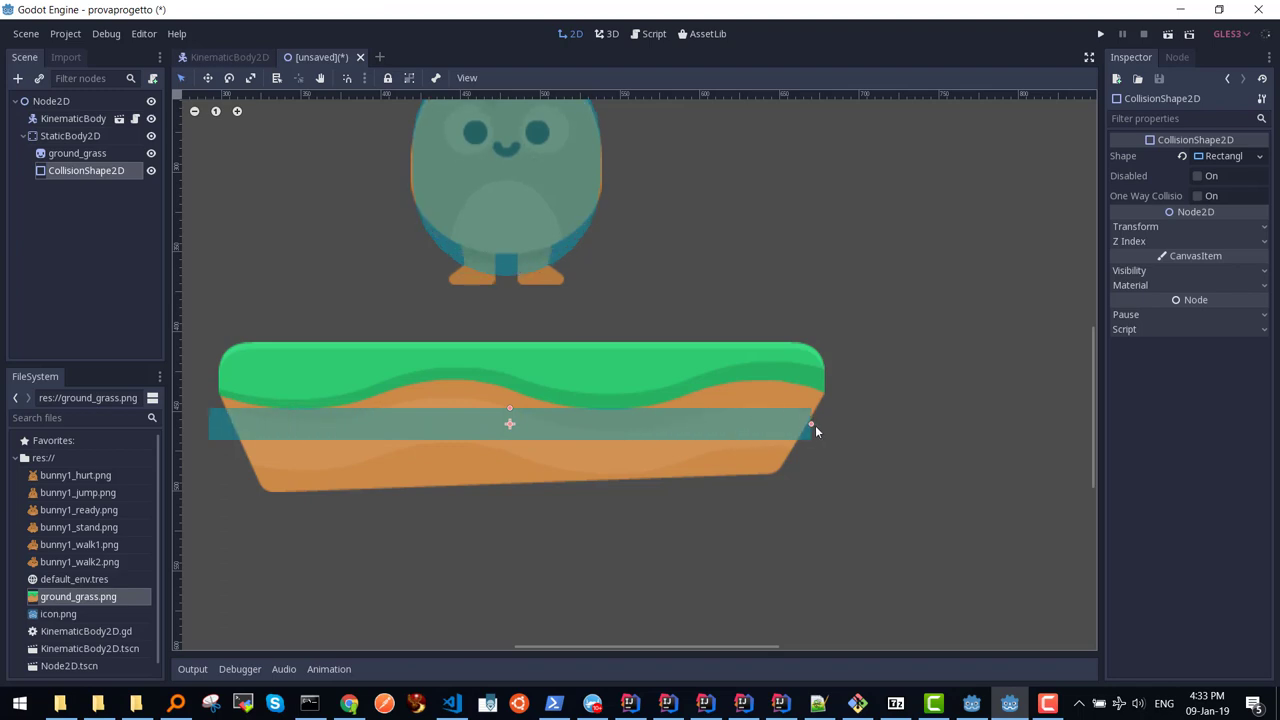
drag(504, 407, 513, 415)
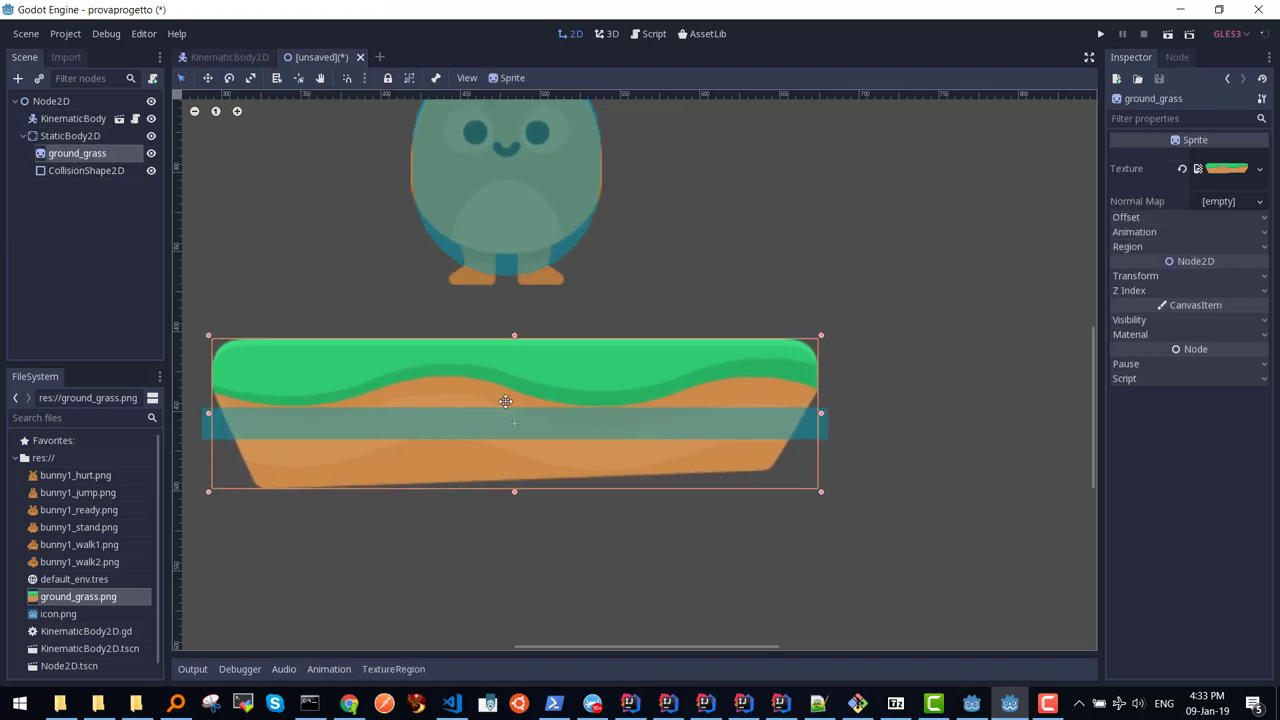
click(511, 412)
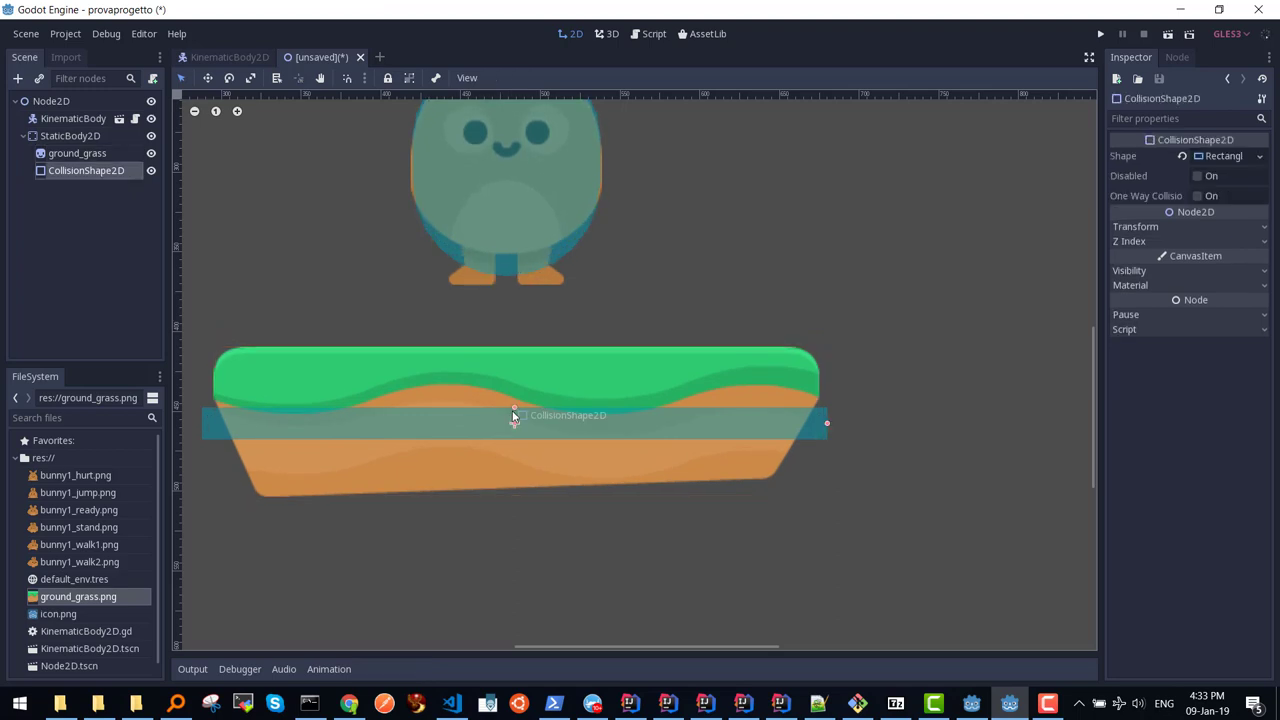
drag(514, 407, 523, 349)
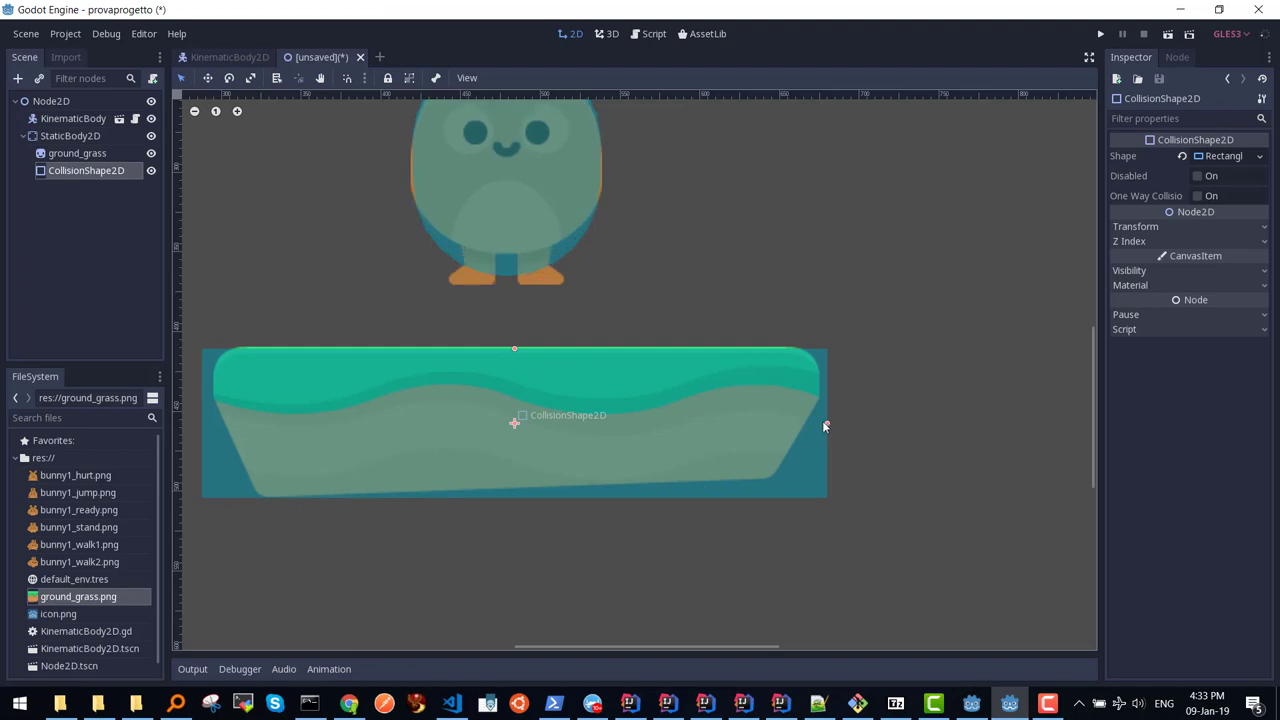
drag(829, 423, 814, 423)
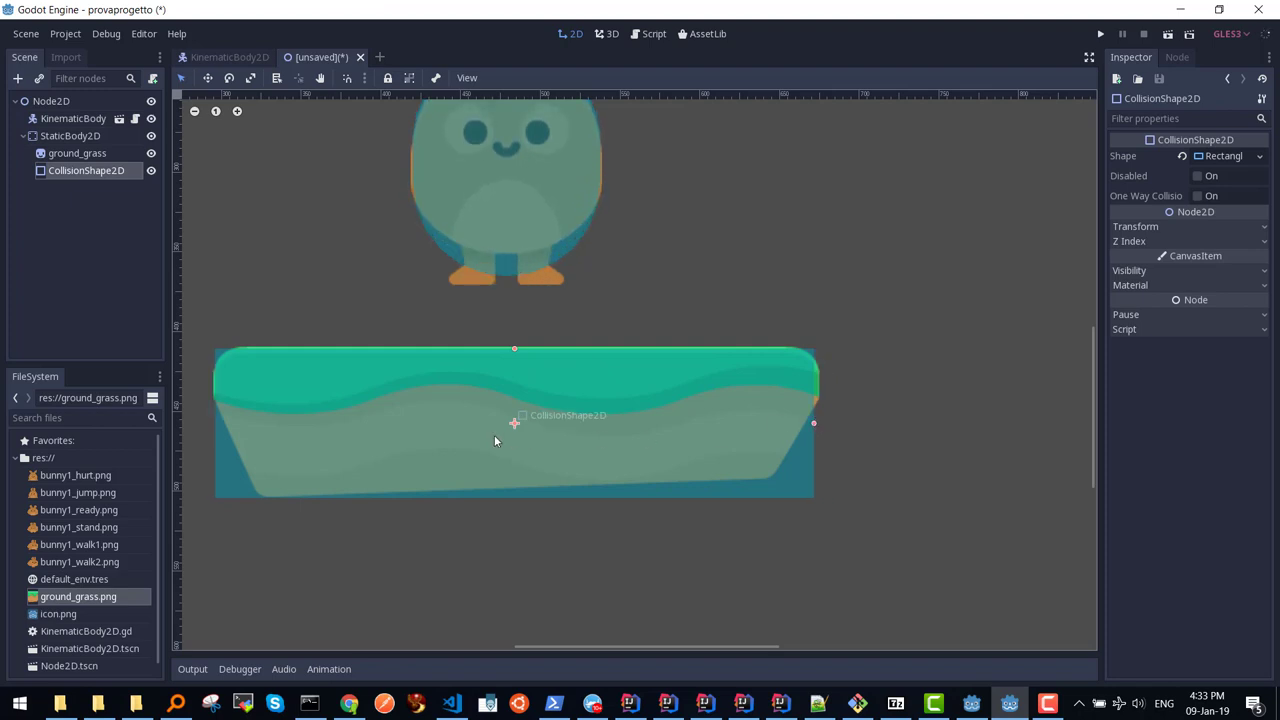
scroll(515, 536, down, 3)
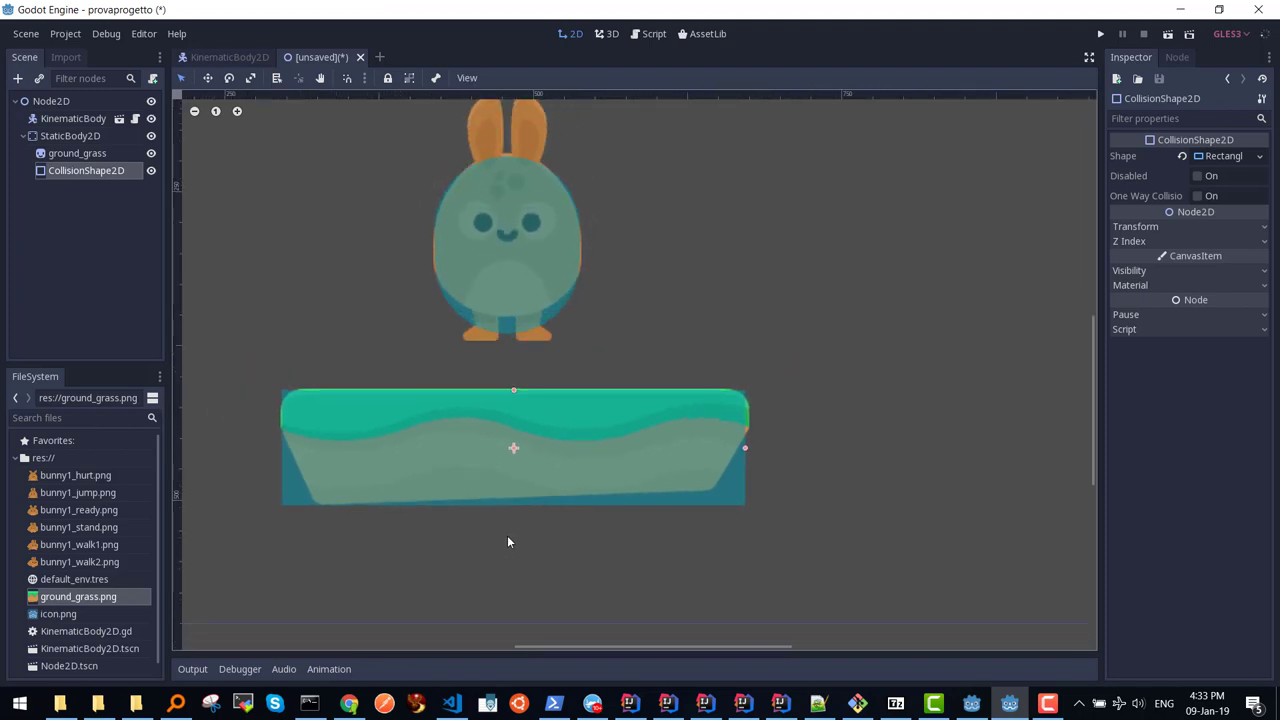
scroll(500, 538, down, 1)
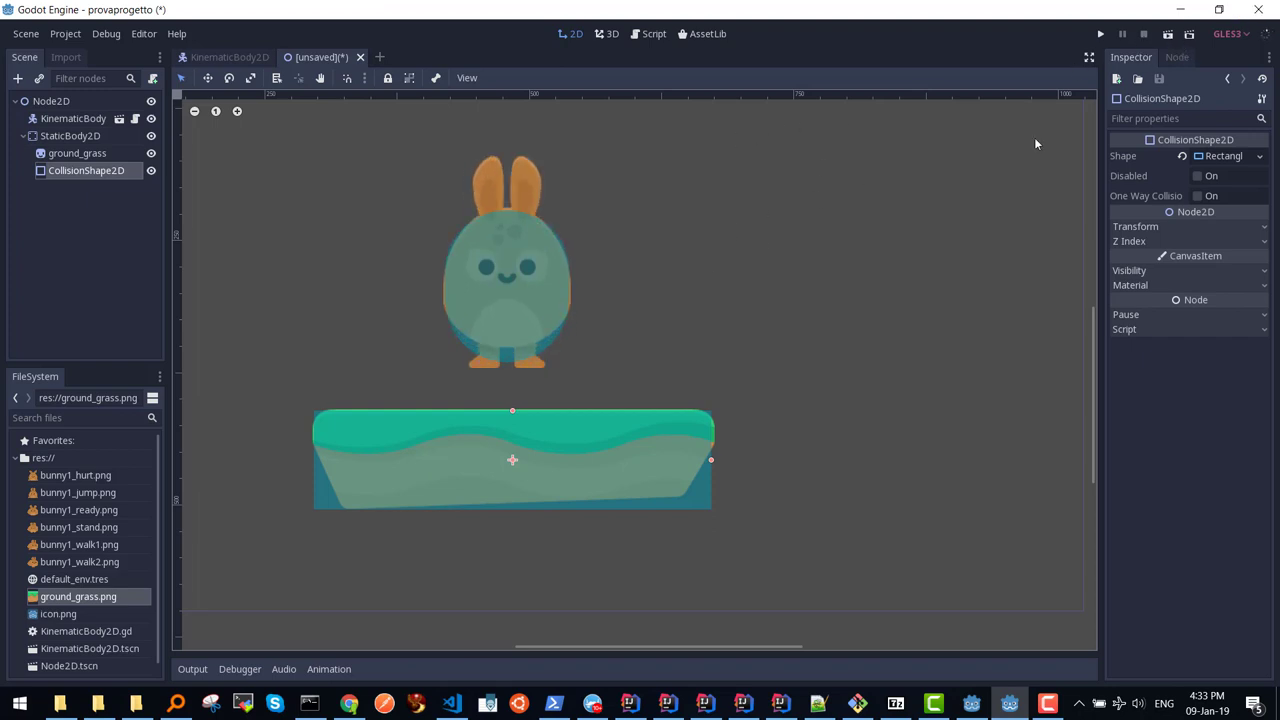
Step: Run the level, saving and overwriting the existing Node2D.tscn when prompted
click(47, 102)
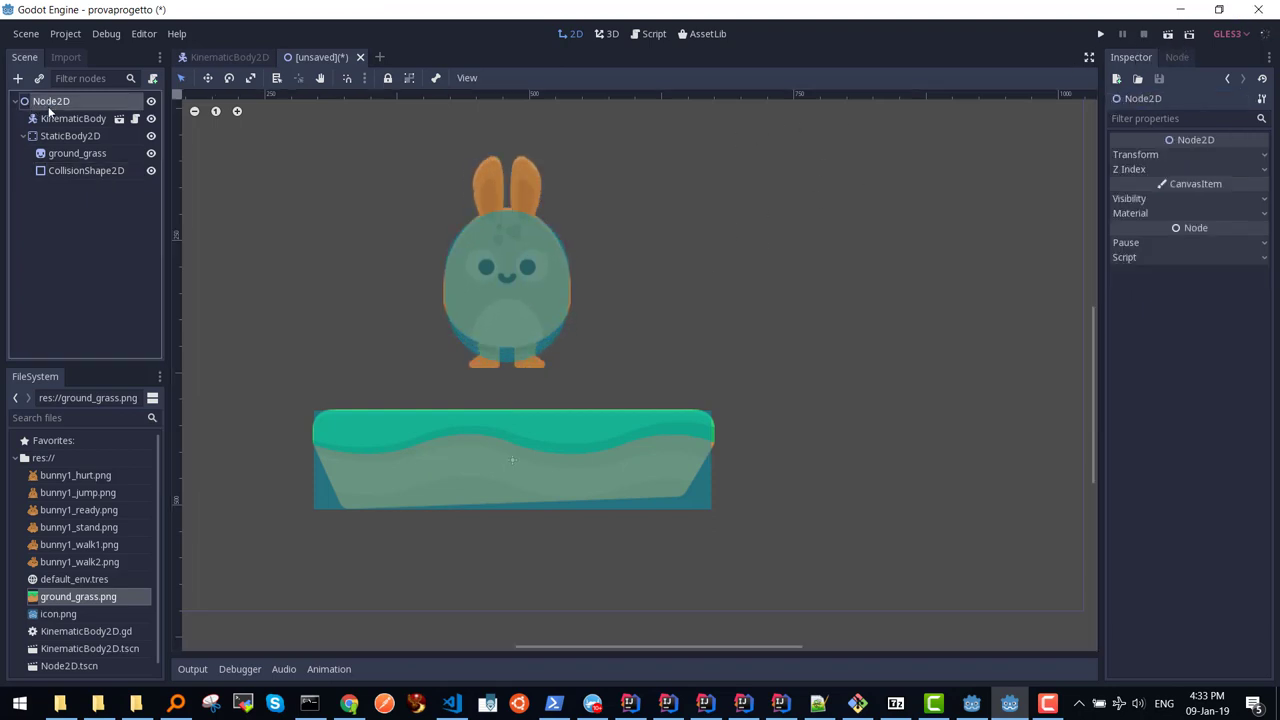
click(1169, 35)
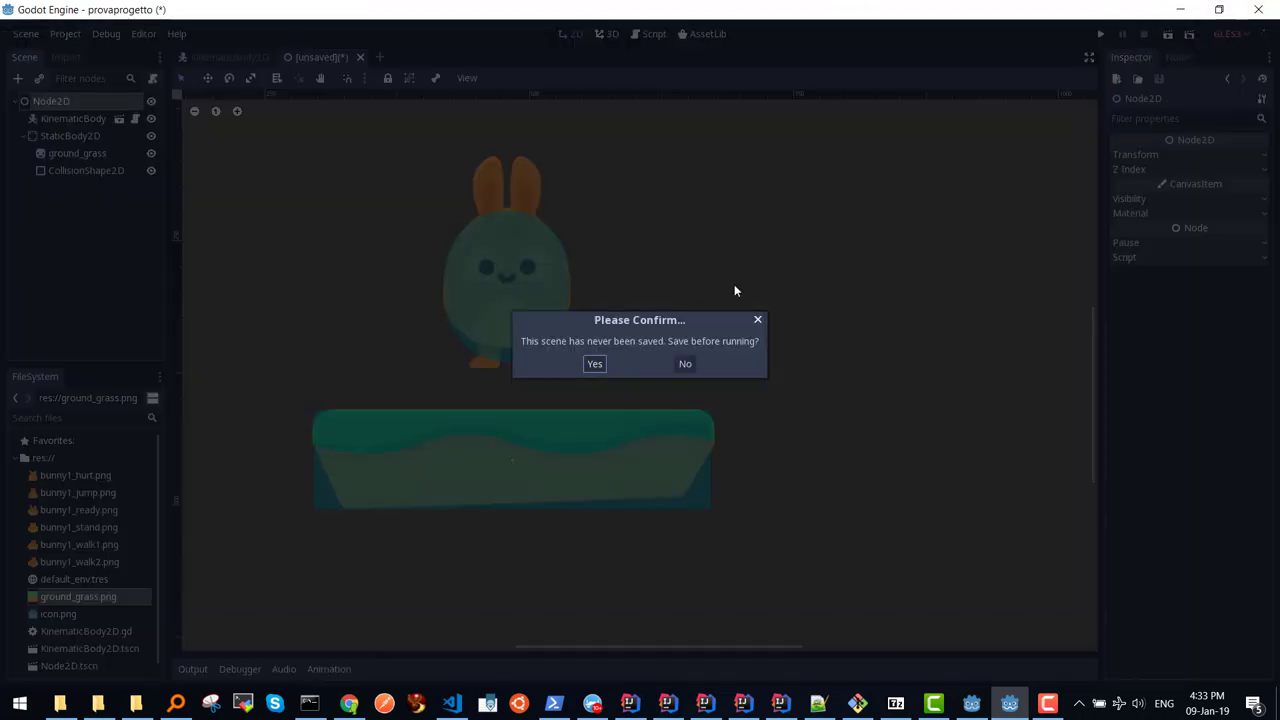
click(594, 364)
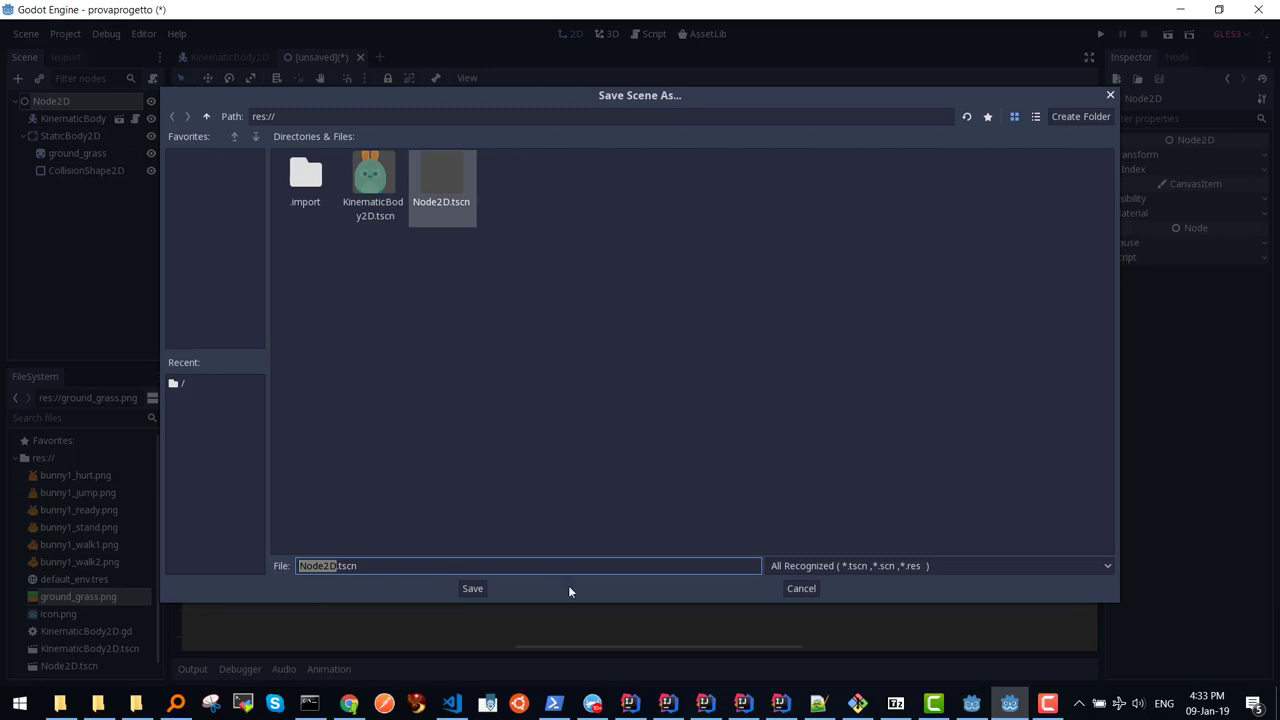
click(472, 592)
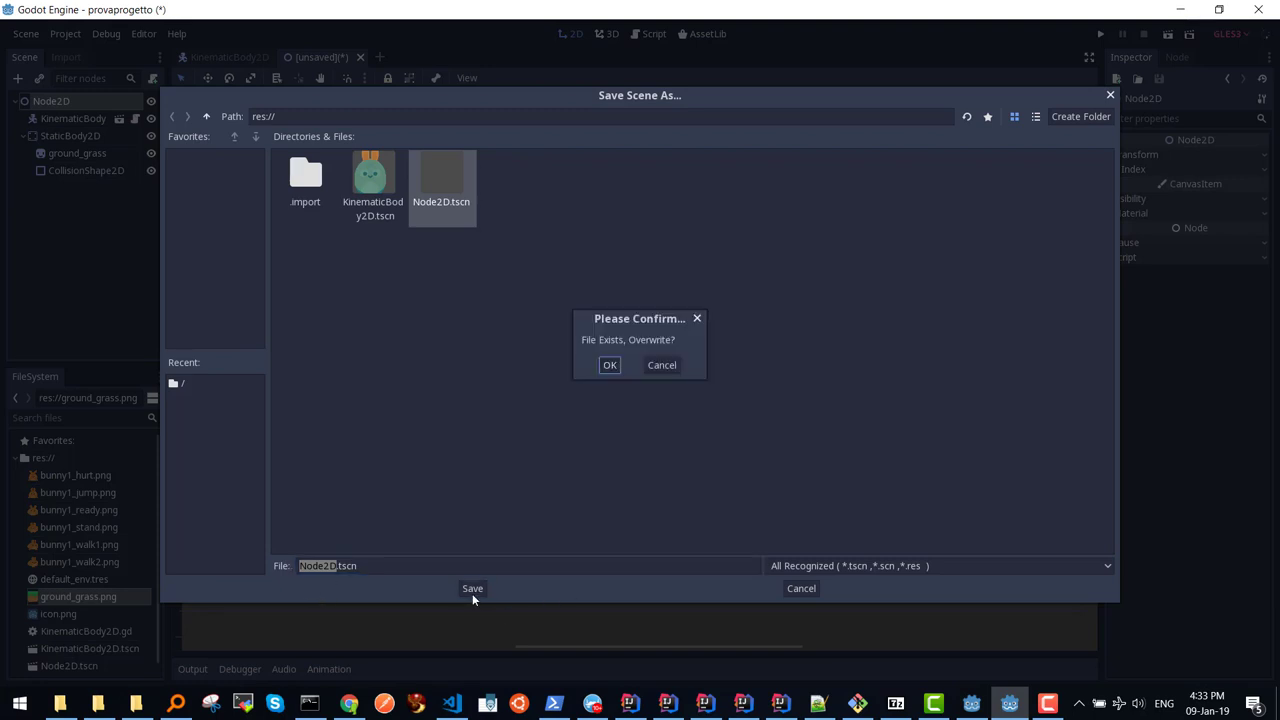
click(608, 366)
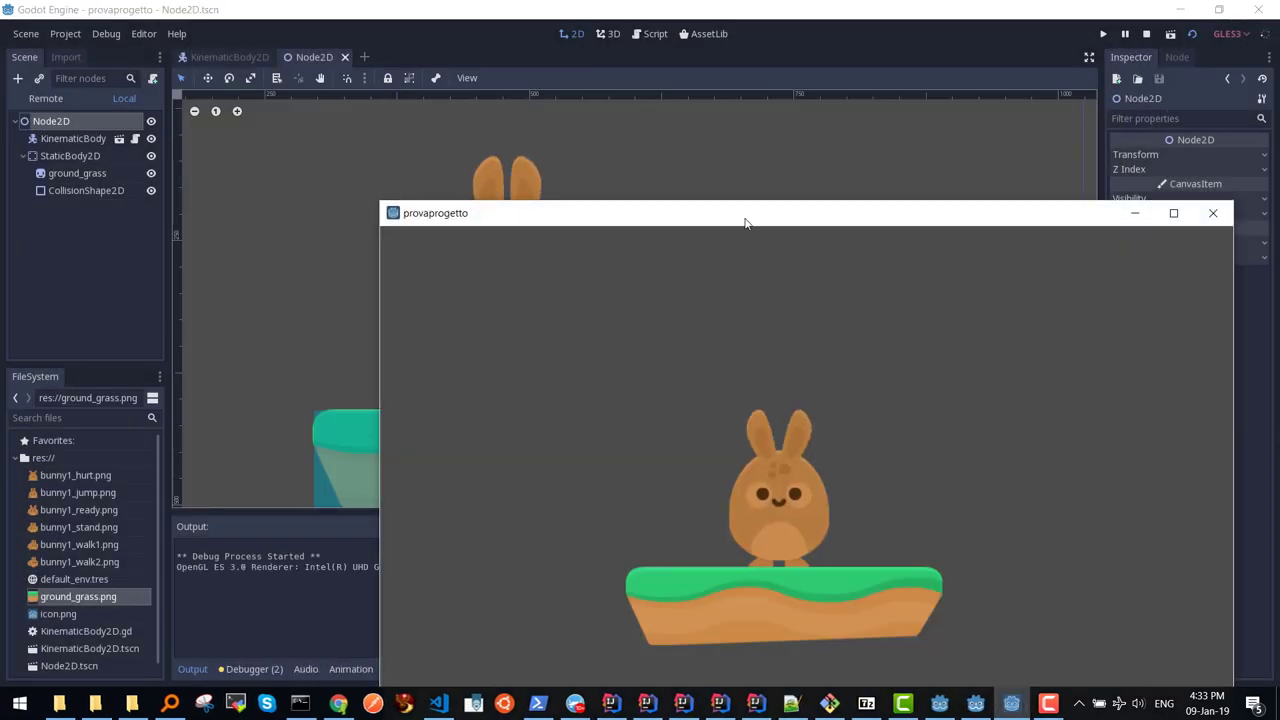
Step: Move the game window up-left, then walk and jump the bunny off the platform's right edge
drag(742, 217, 566, 133)
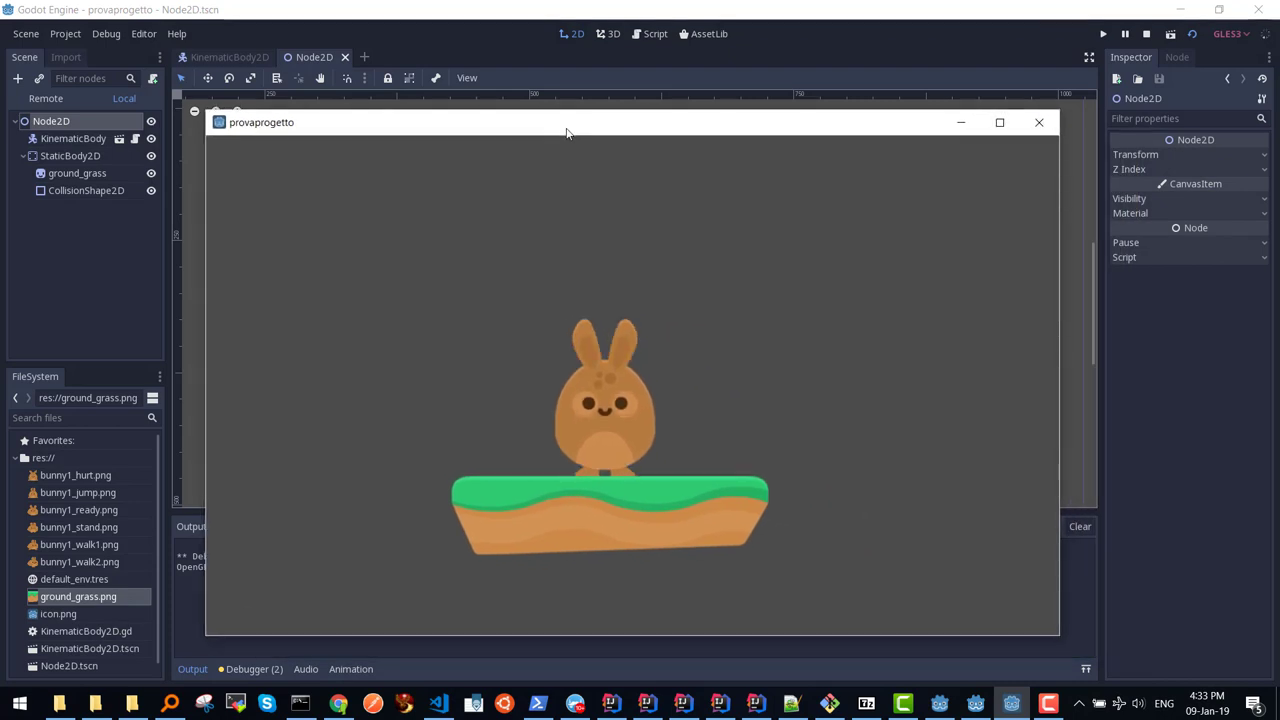
key(Right)
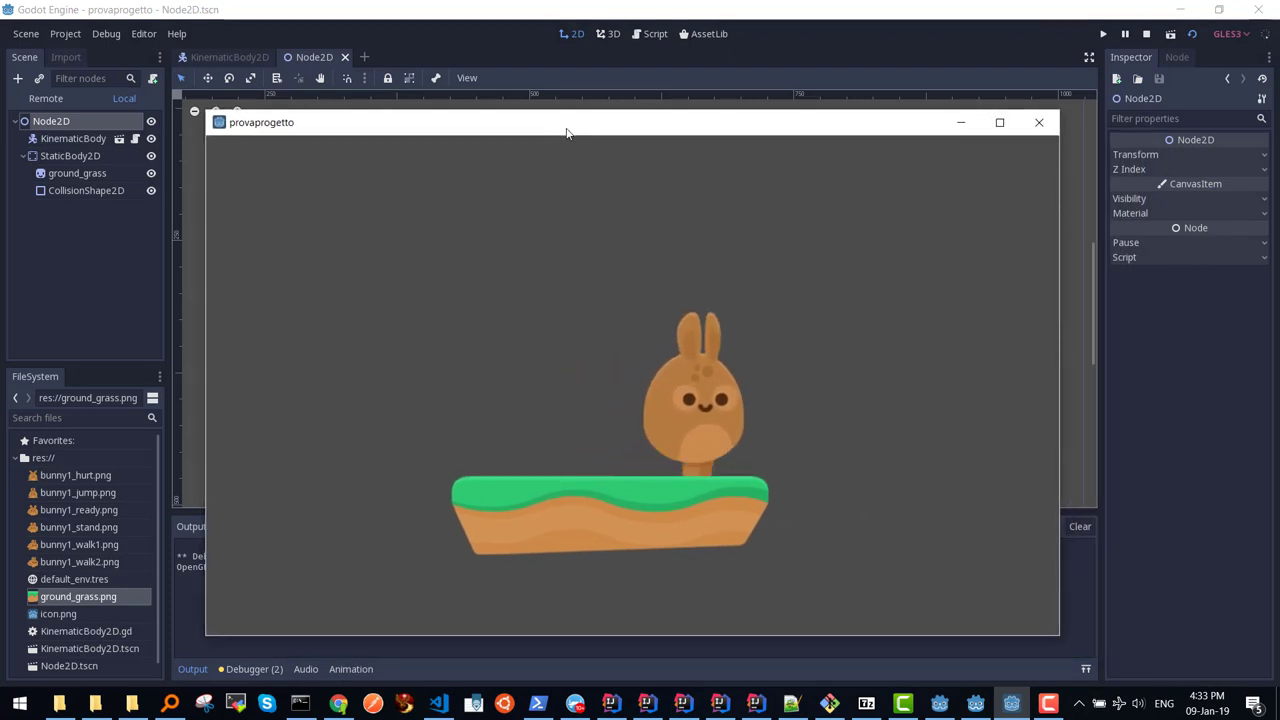
key(Left)
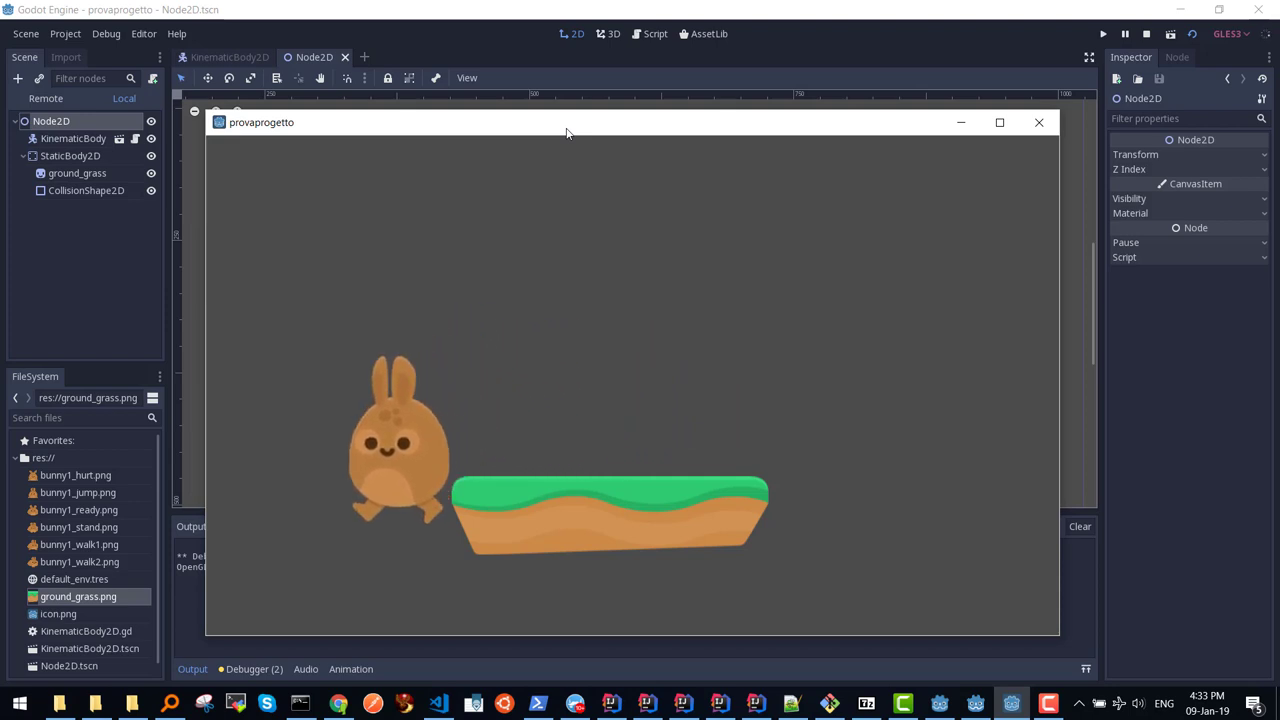
key(Up)
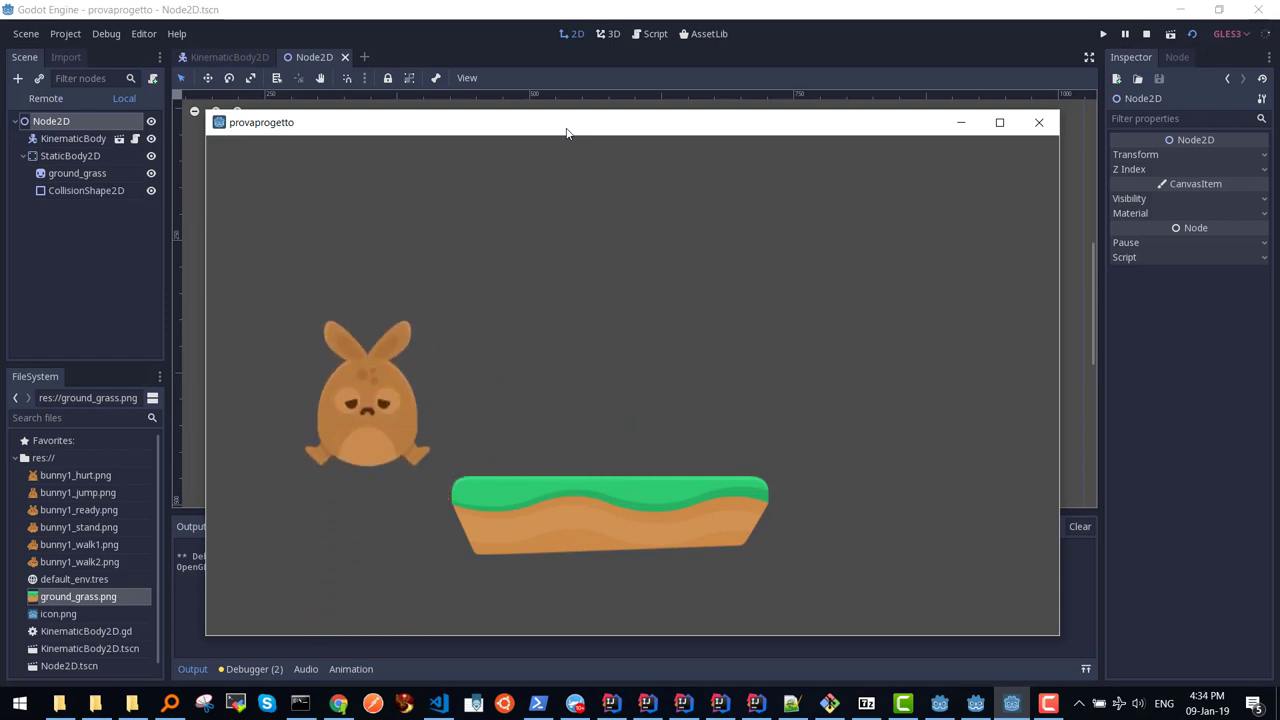
key(Up)
key(Right)
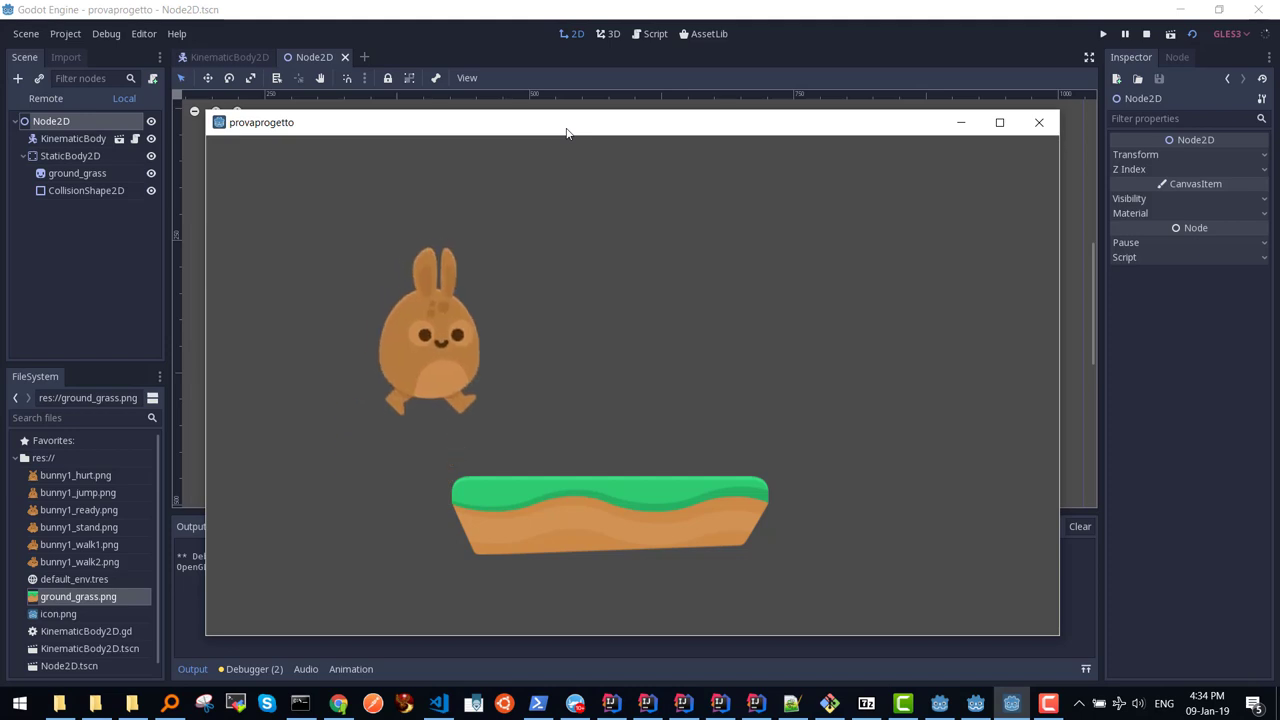
key(Up)
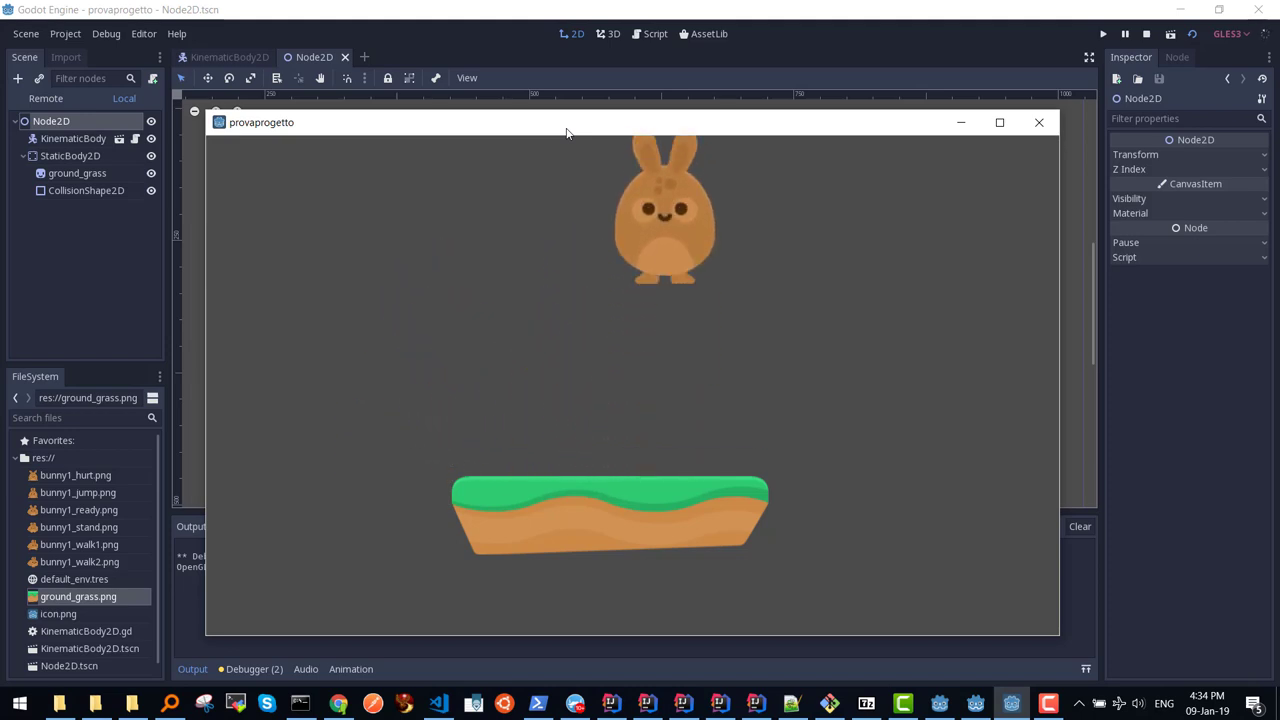
key(Up)
key(Right)
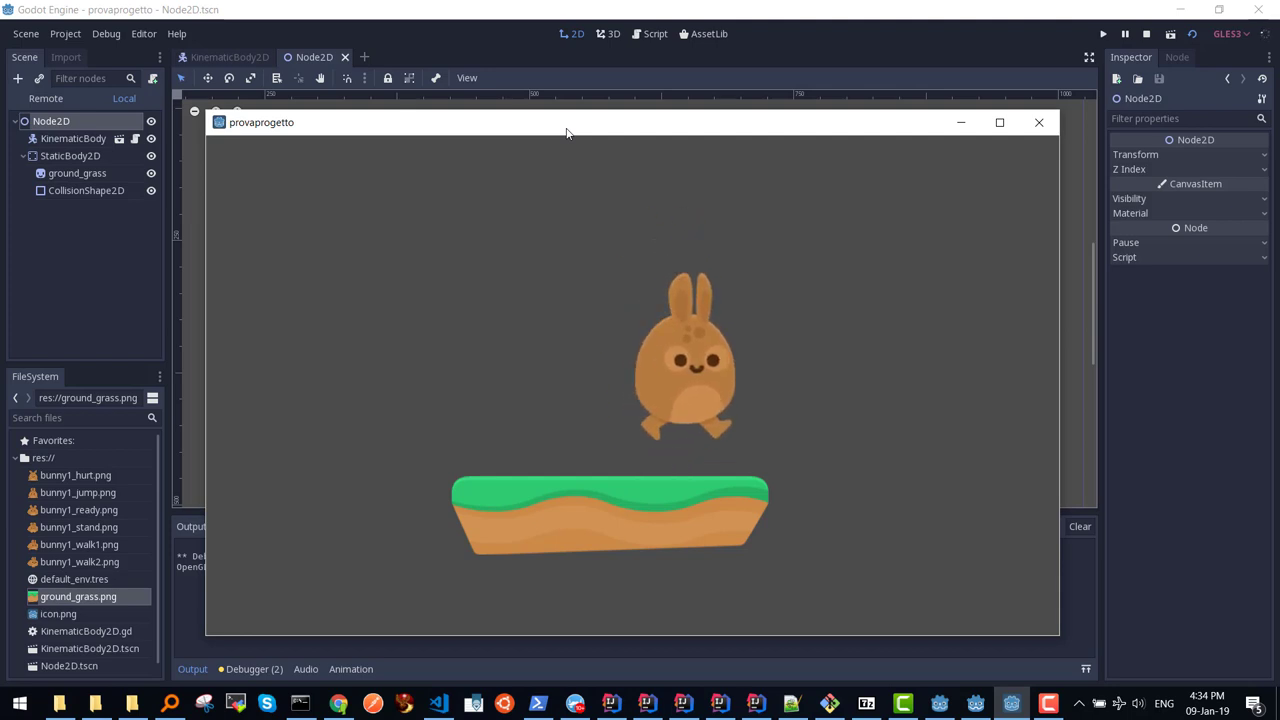
key(Up)
key(Right)
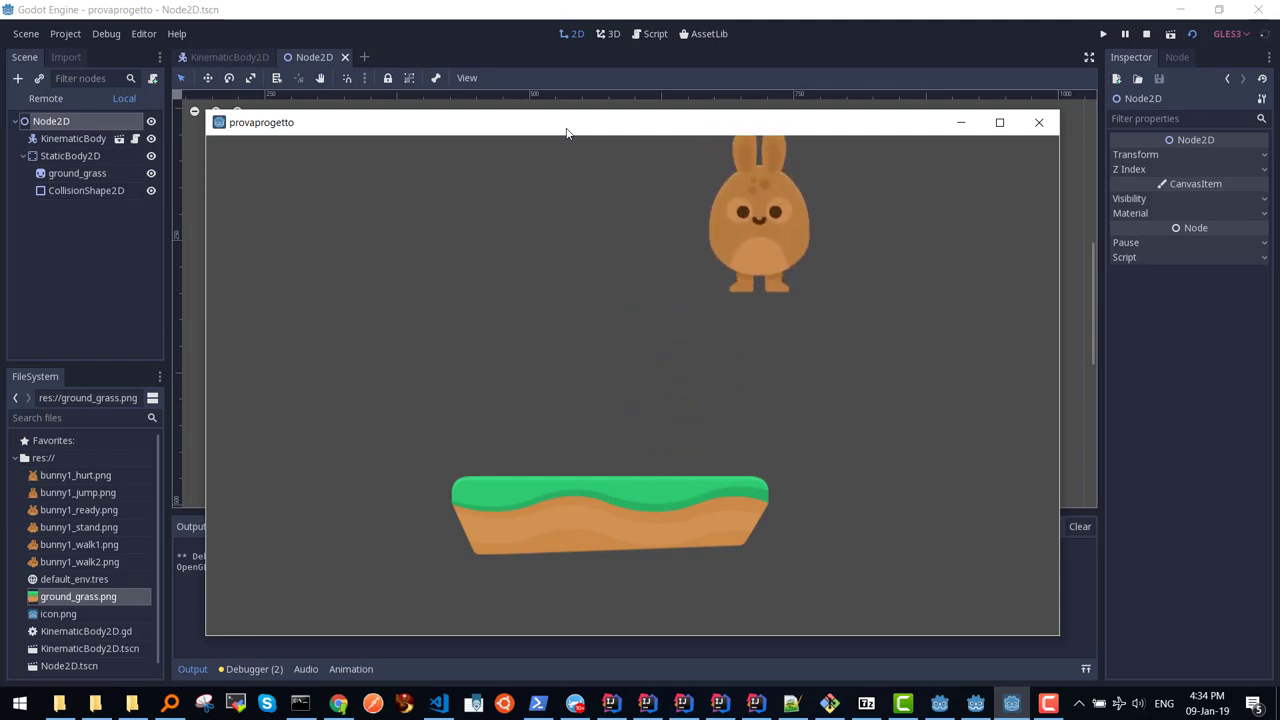
key(Right)
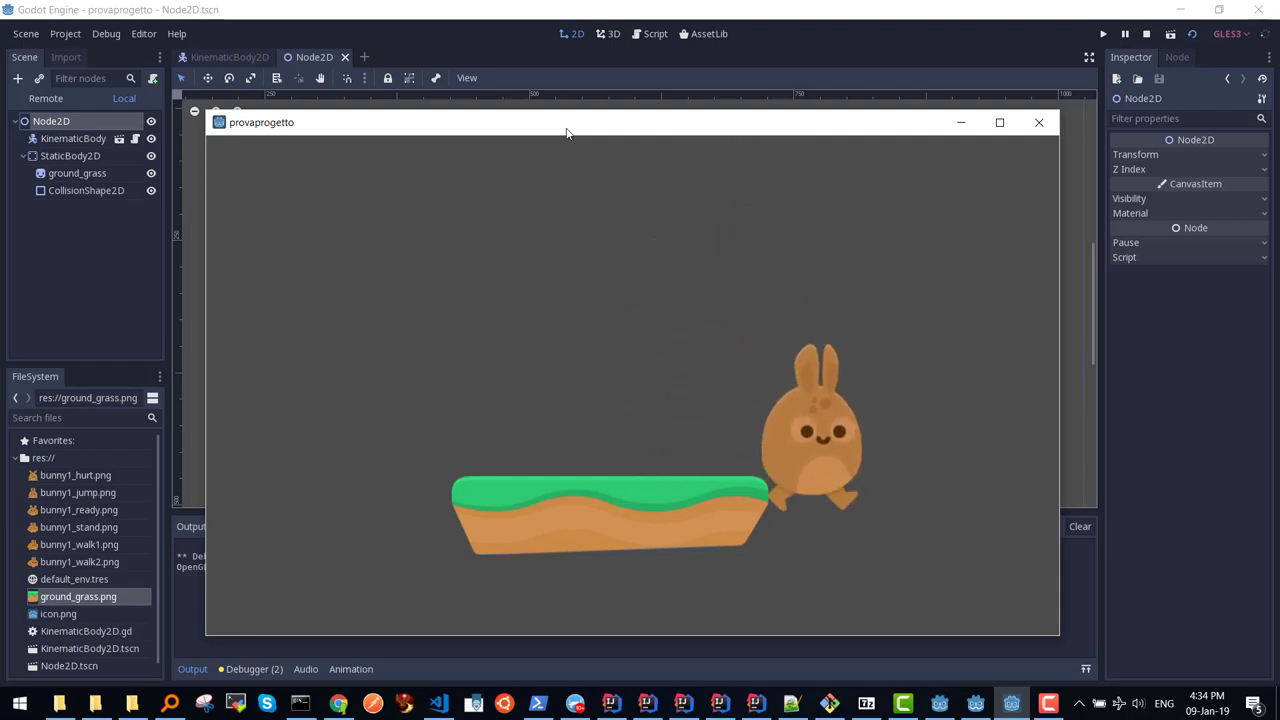
Step: Steer the bunny back onto the platform and walk and jump it left and right
key(Up)
key(Left)
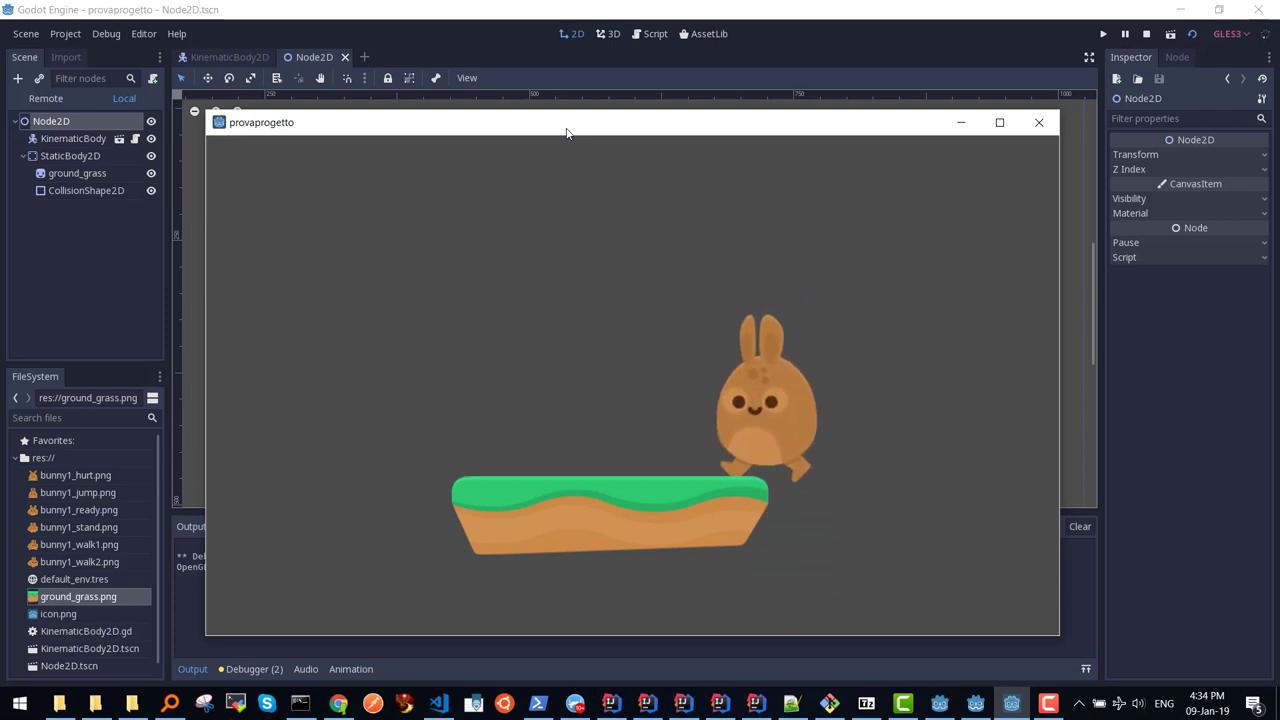
key(Left)
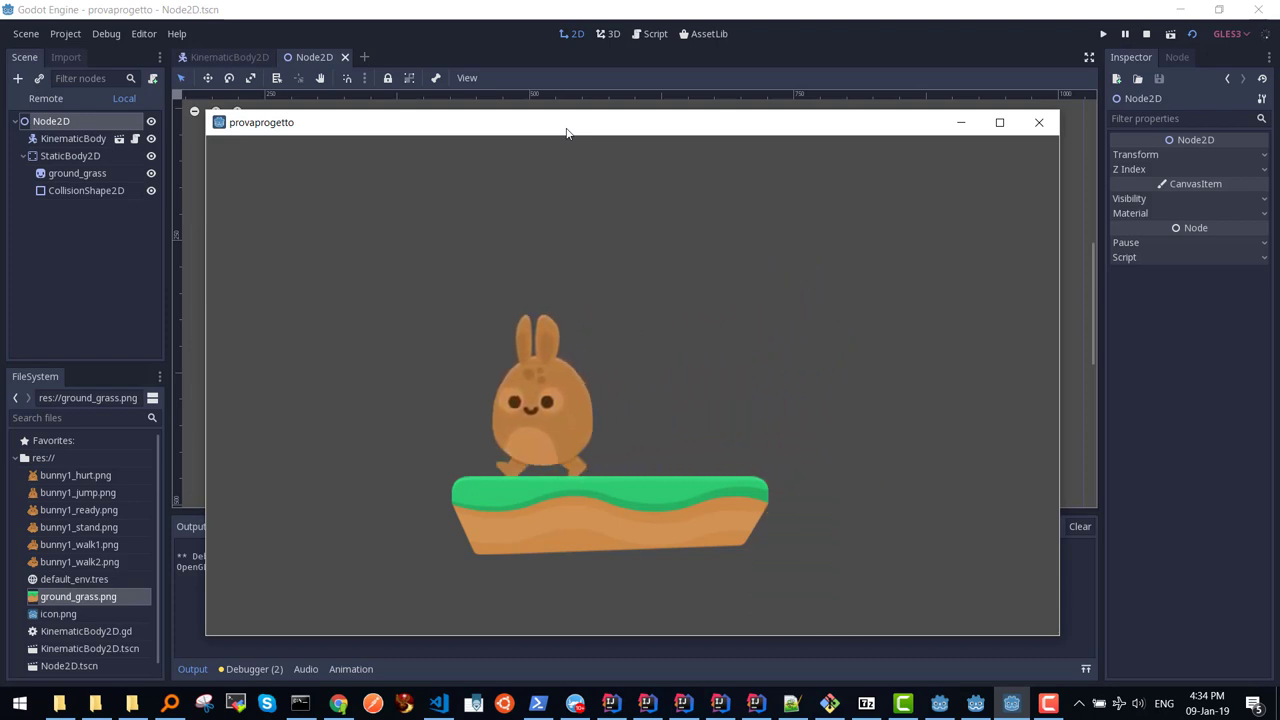
key(Right)
key(Left)
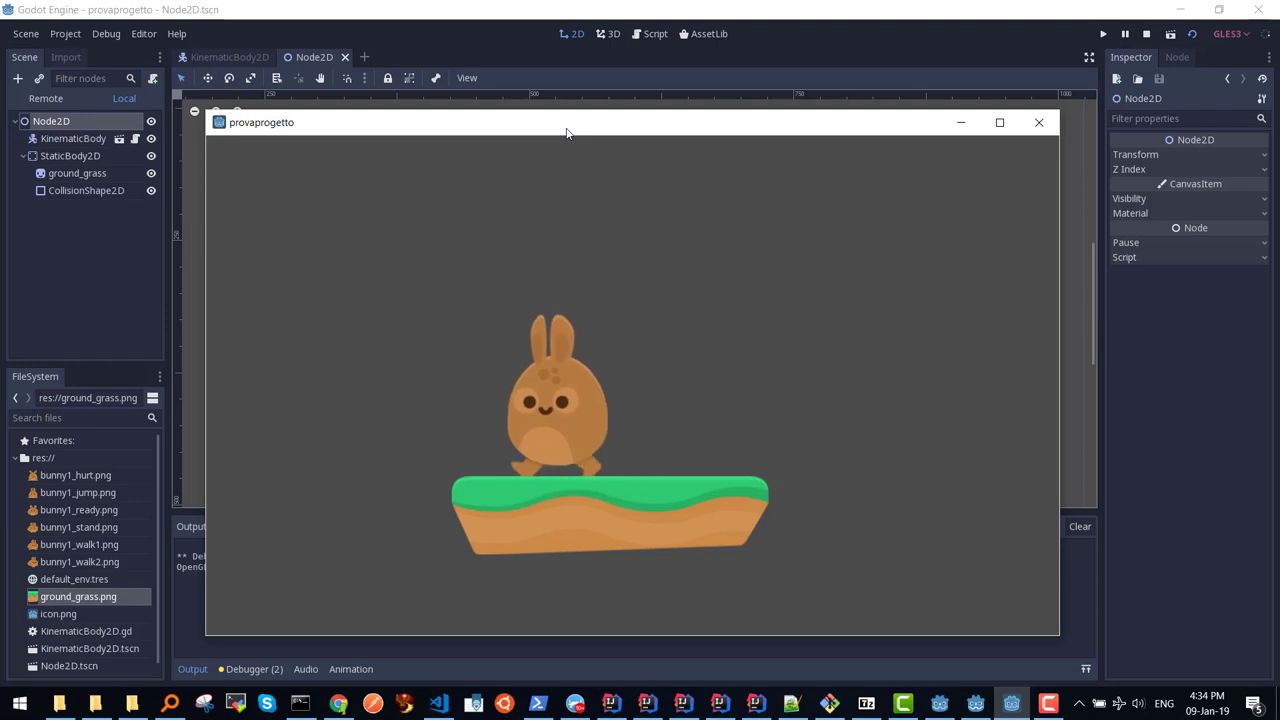
key(Left)
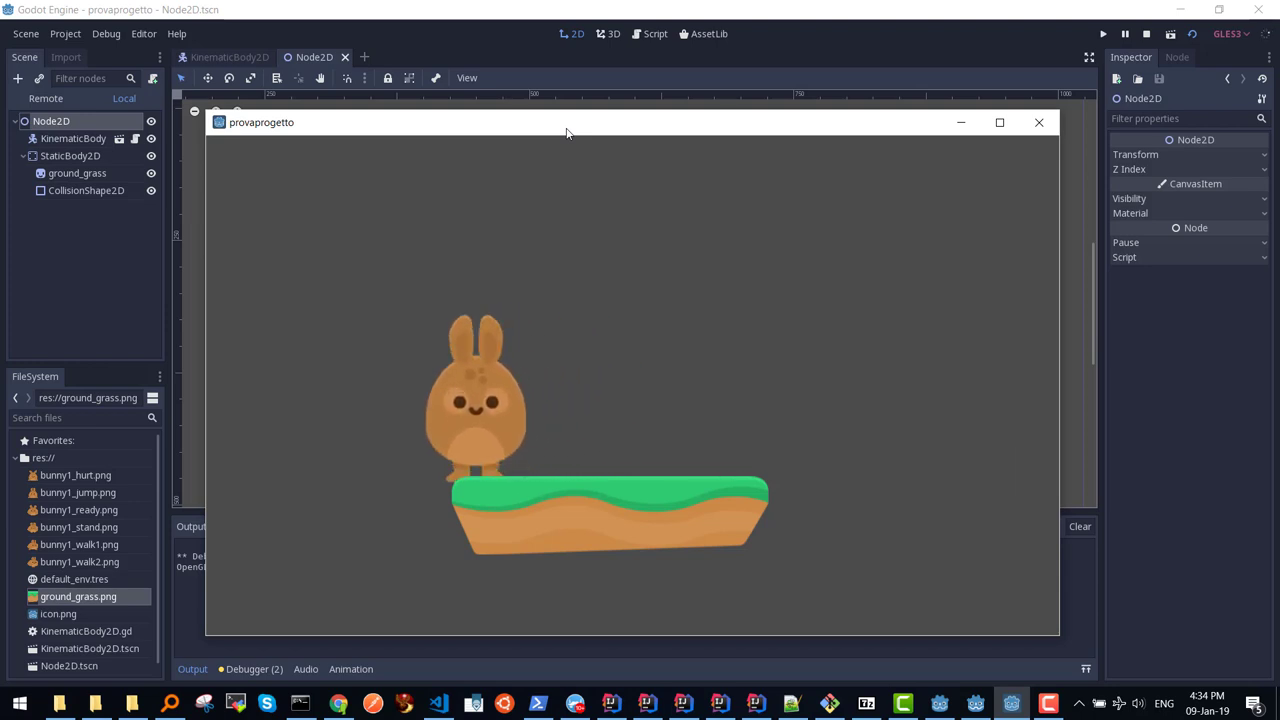
key(Right)
key(Up)
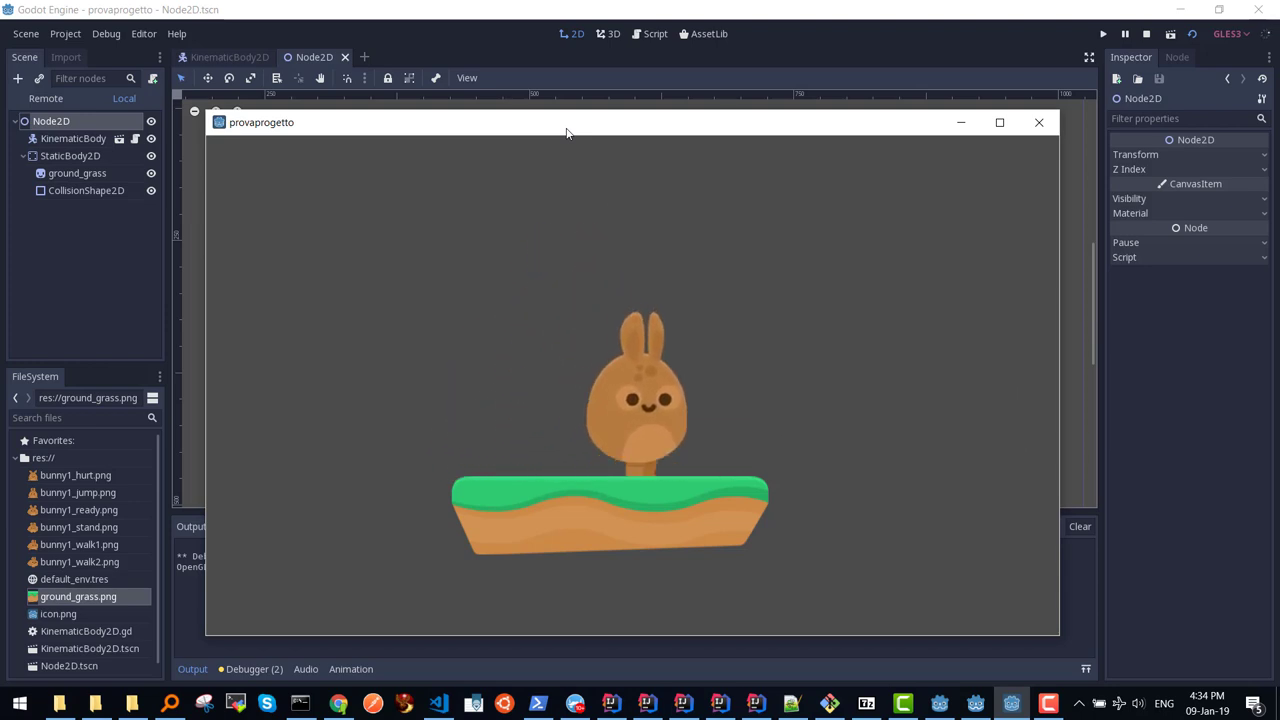
key(Left)
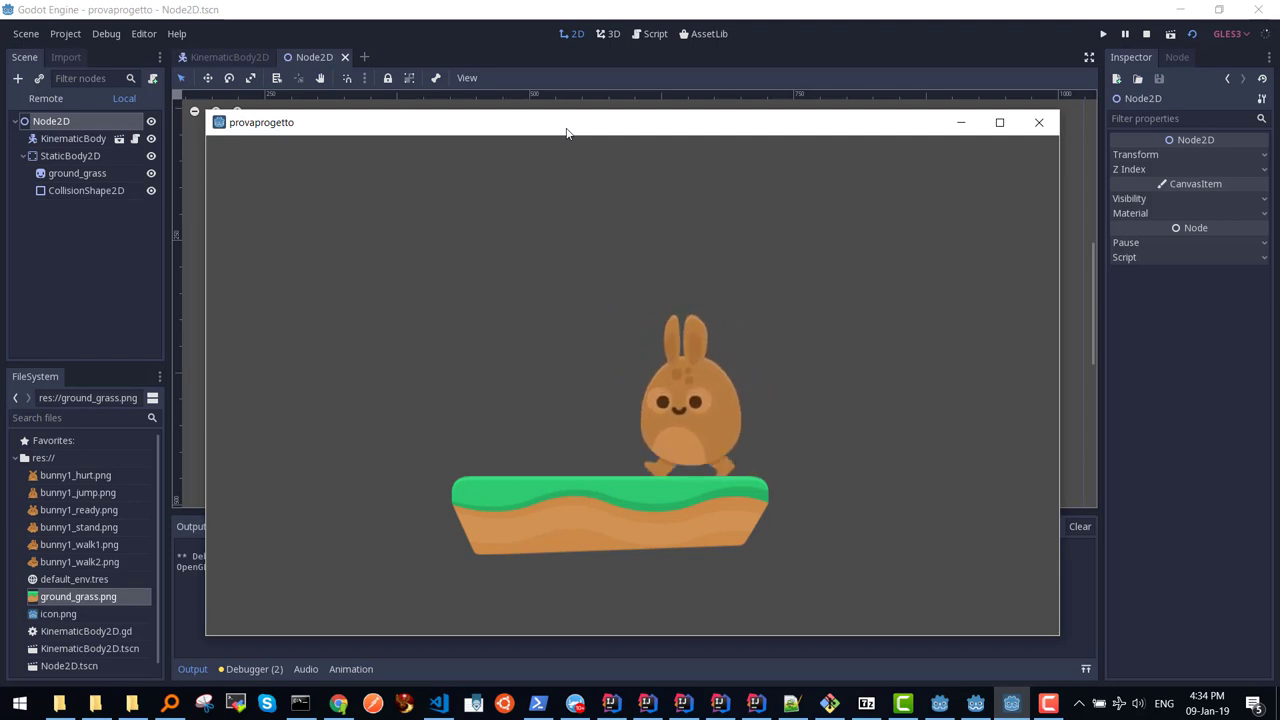
key(Right)
key(Left)
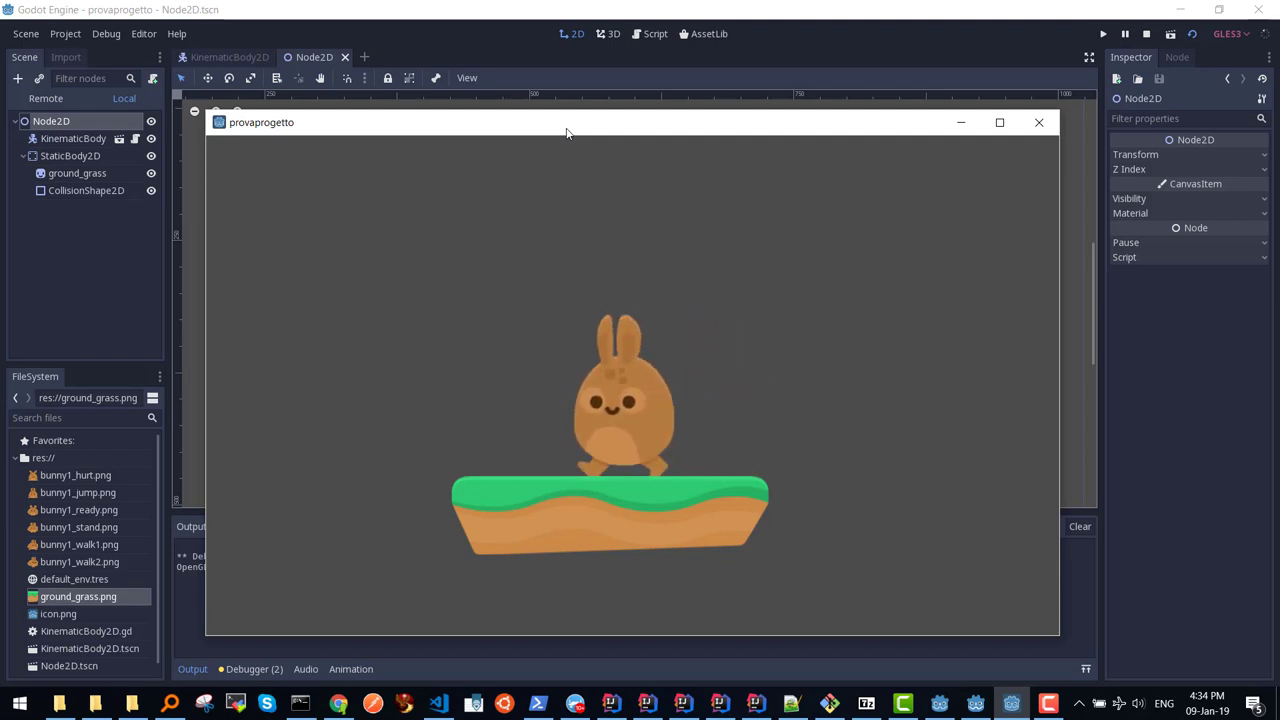
key(Left)
key(Right)
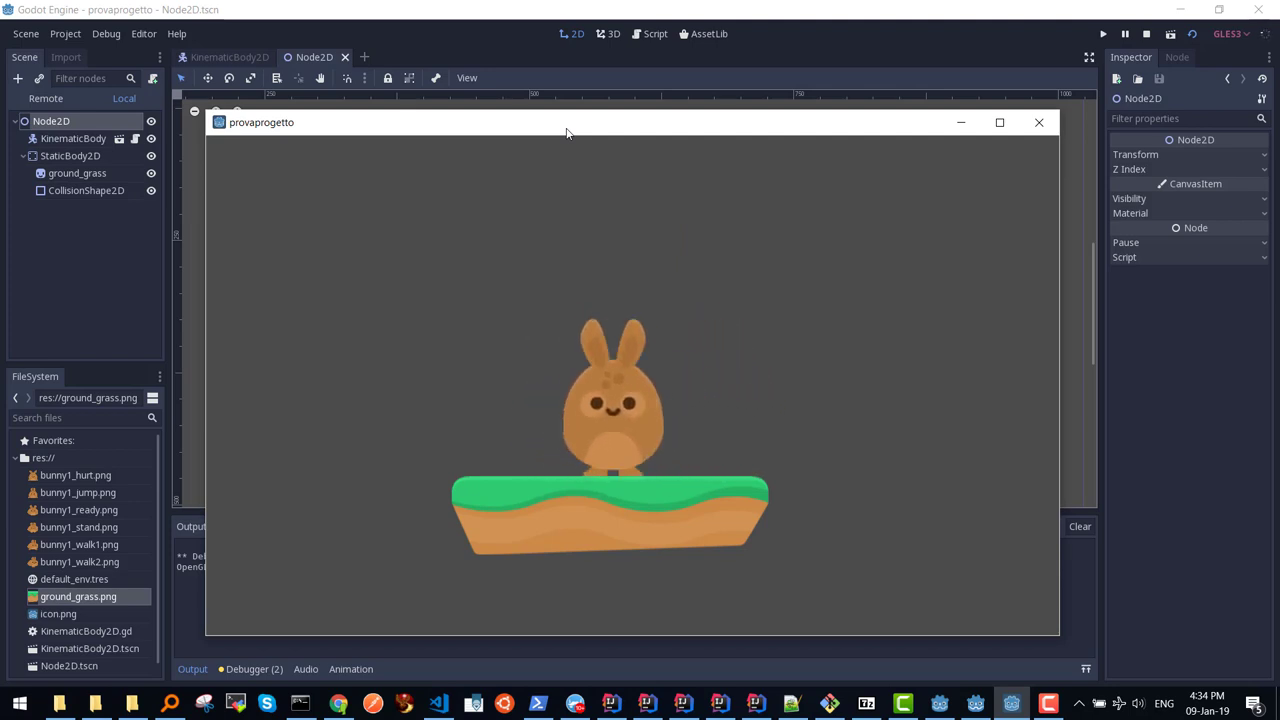
key(Up)
key(Right)
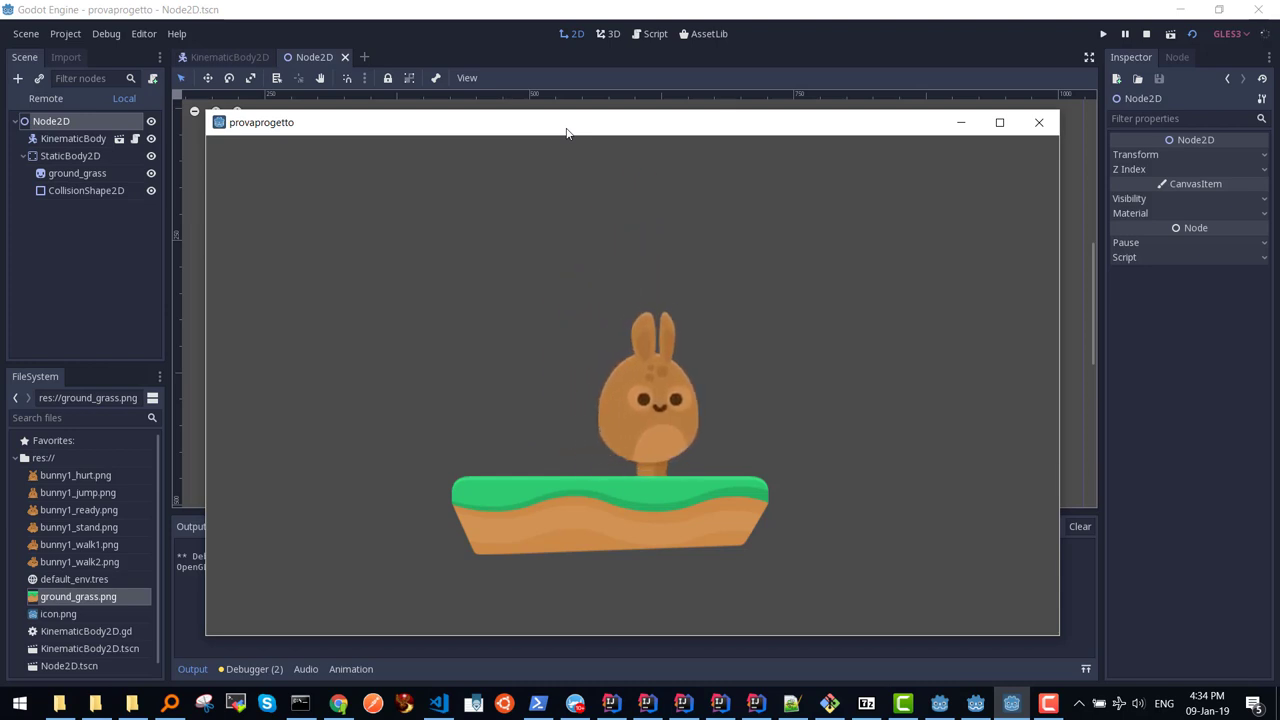
key(Up)
key(Left)
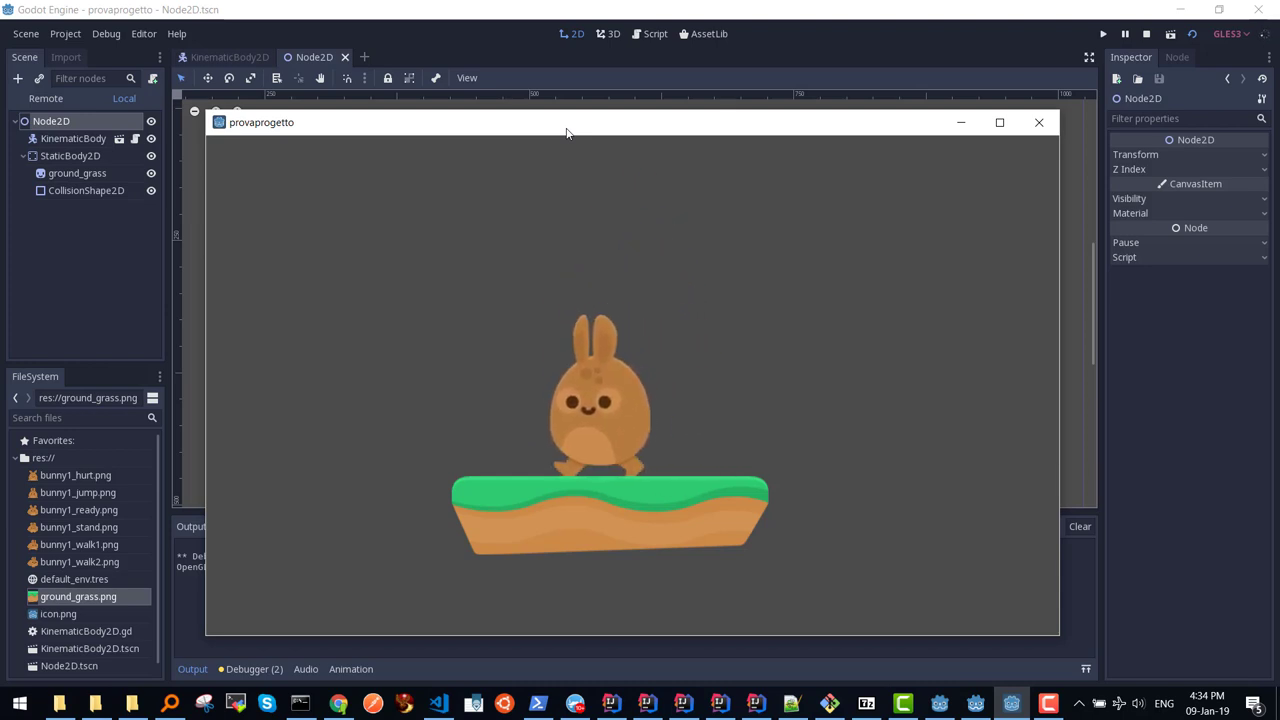
key(Right)
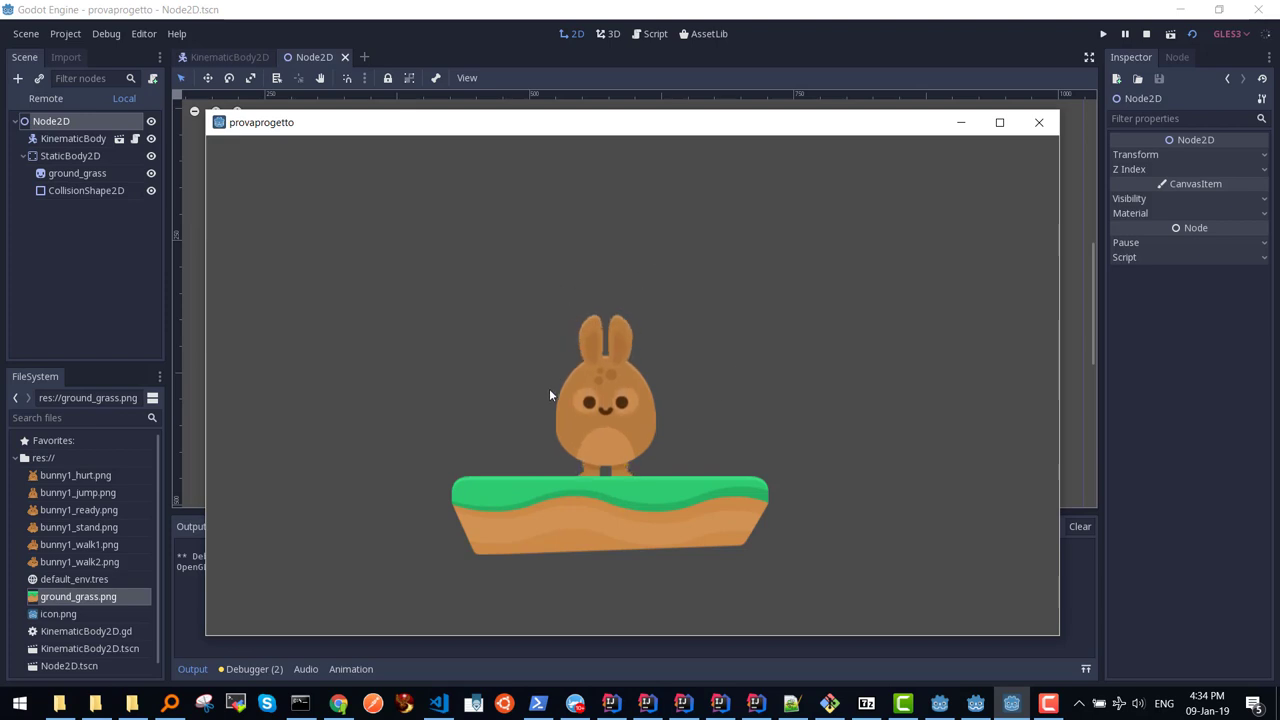
key(Left)
key(Right)
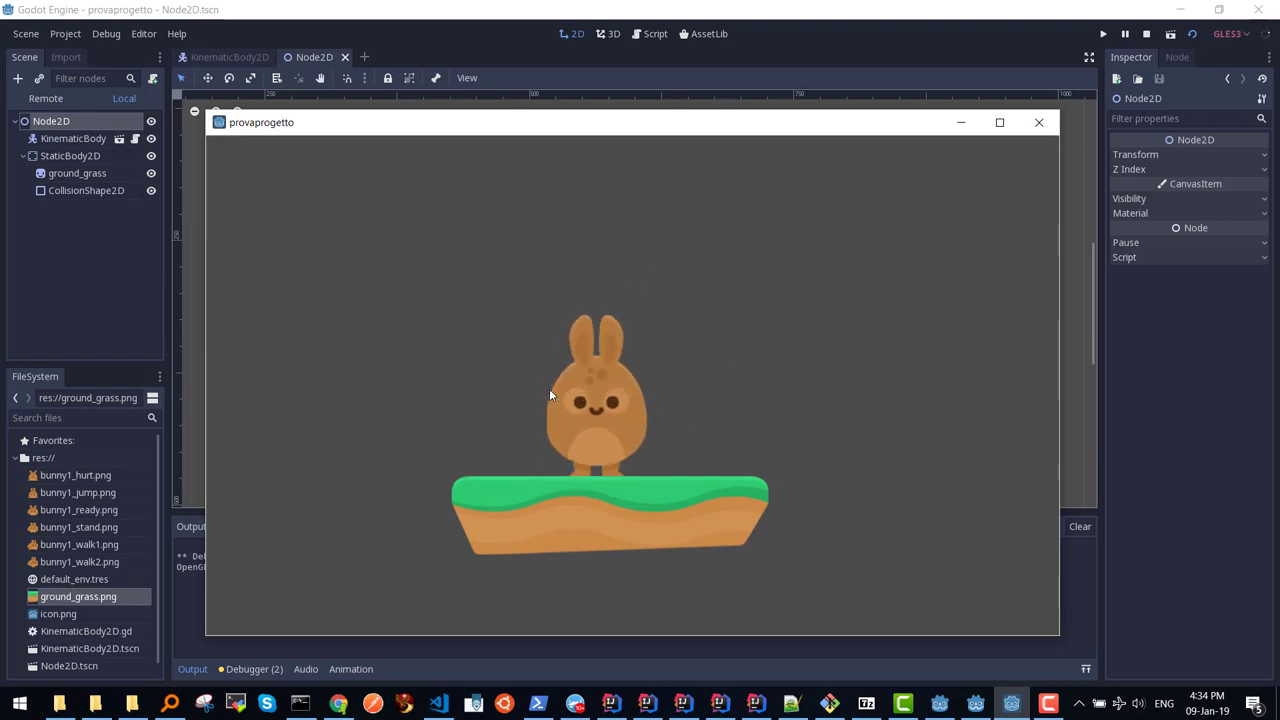